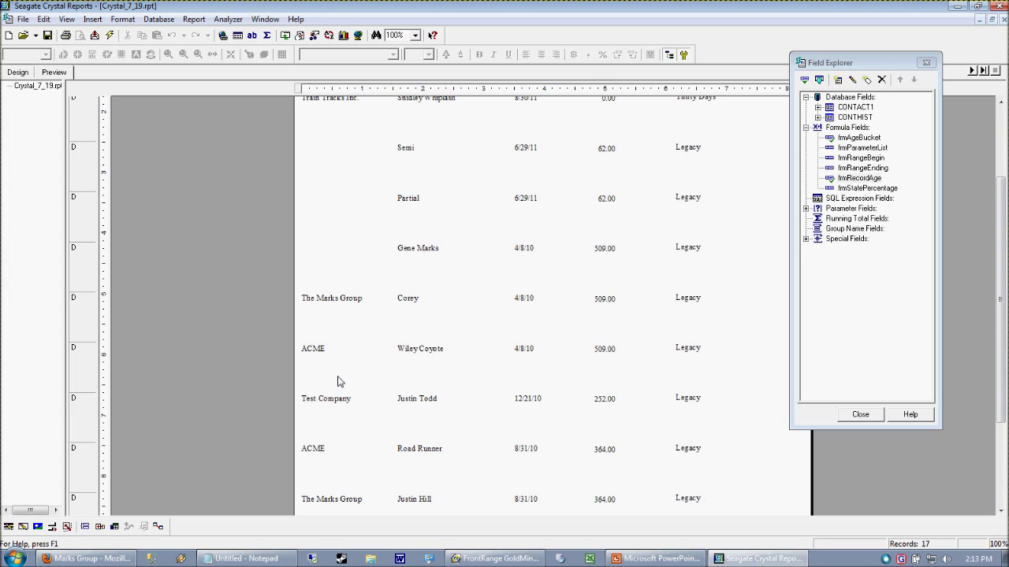
- In Design view, insert an ascending group on CONTACT1.ACCOUNTNO, adding Group Header #1 and Footer #1
{"action": "left_click", "coordinate": [17, 72]}
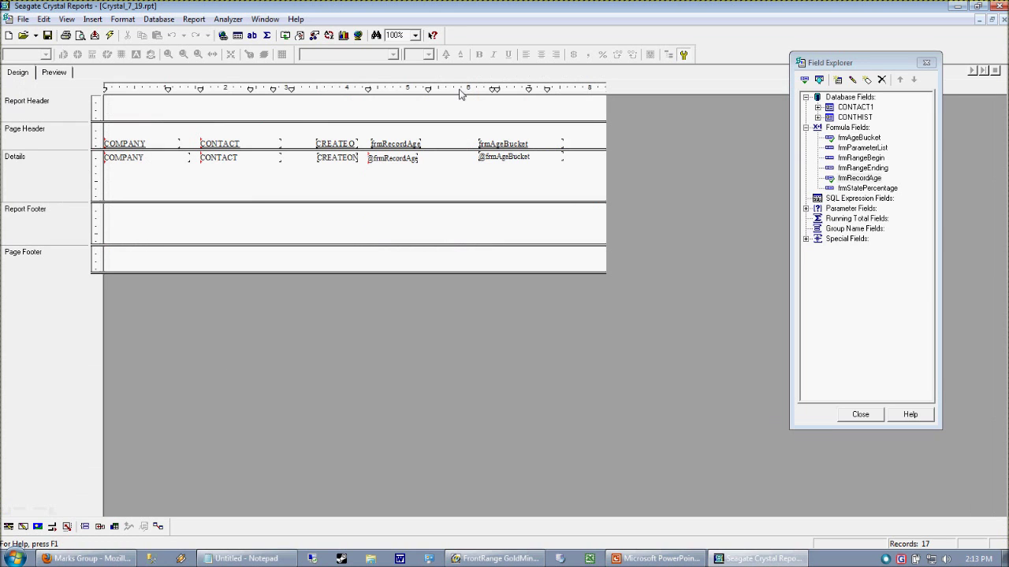
{"action": "left_click", "coordinate": [818, 117]}
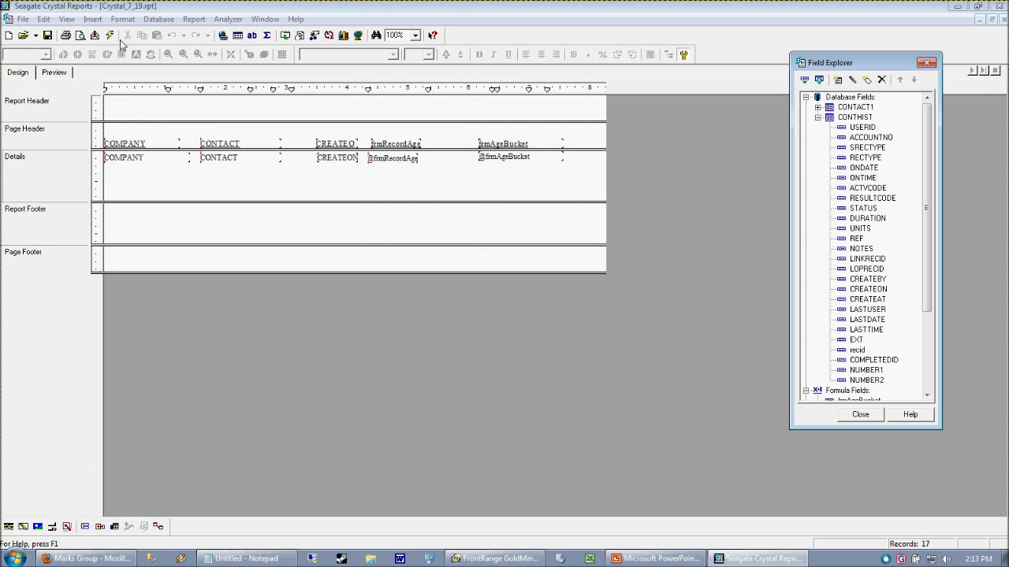
{"action": "left_click", "coordinate": [100, 19]}
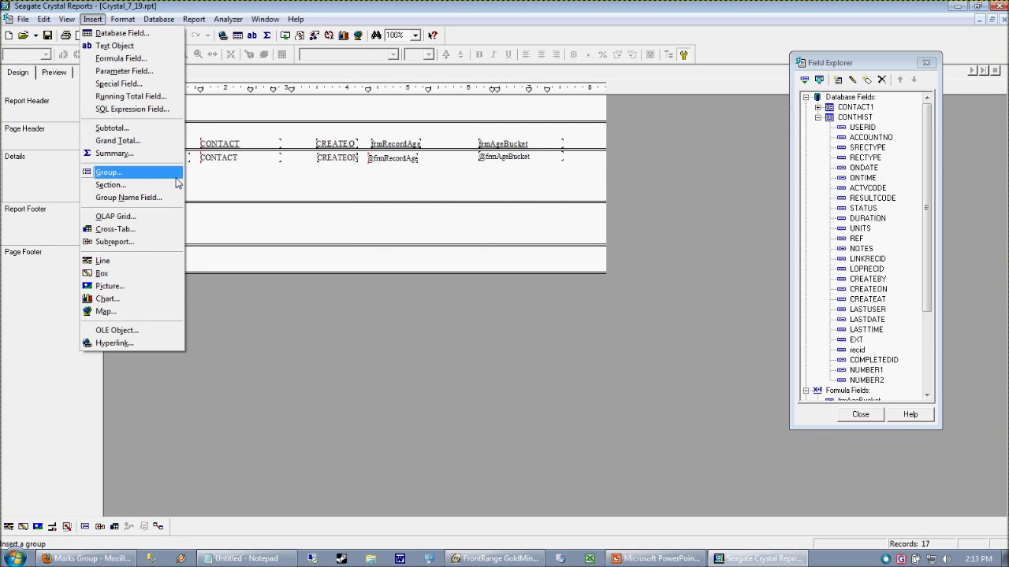
{"action": "left_click", "coordinate": [175, 178]}
{"action": "left_click", "coordinate": [512, 209]}
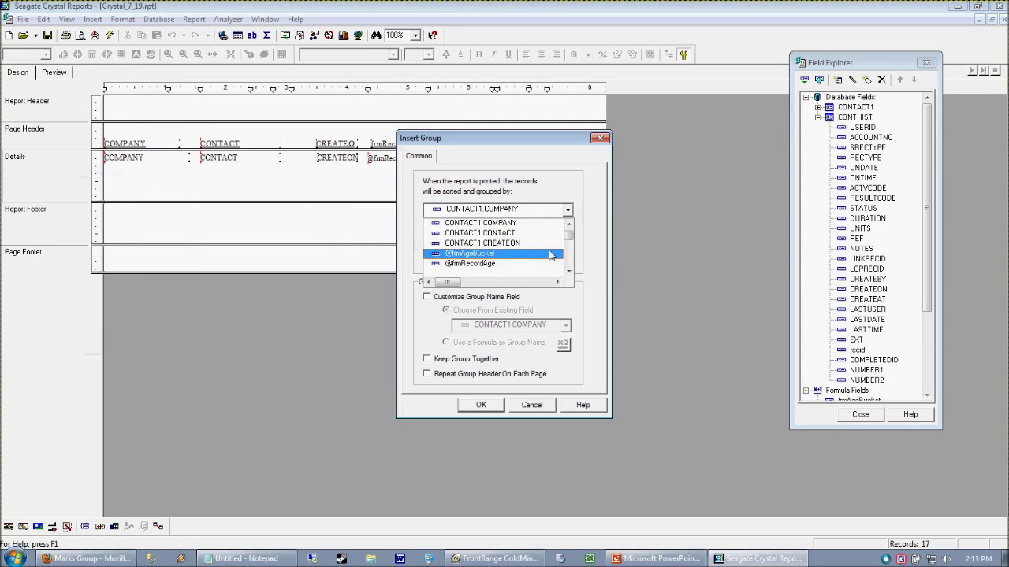
{"action": "scroll", "coordinate": [569, 240], "scroll_direction": "up", "scroll_amount": 1}
{"action": "scroll", "coordinate": [567, 244], "scroll_direction": "down", "scroll_amount": 3}
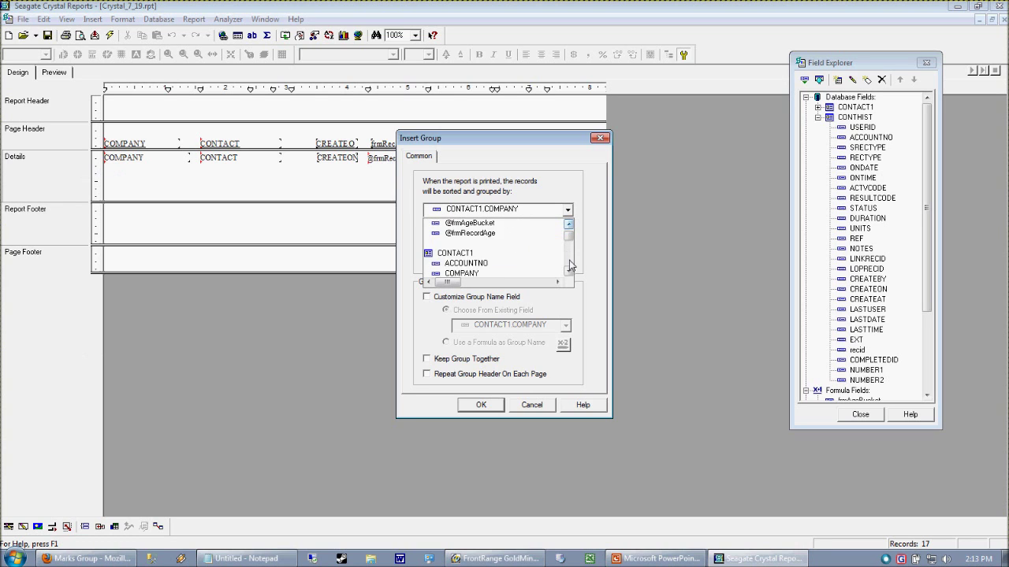
{"action": "left_click", "coordinate": [512, 224]}
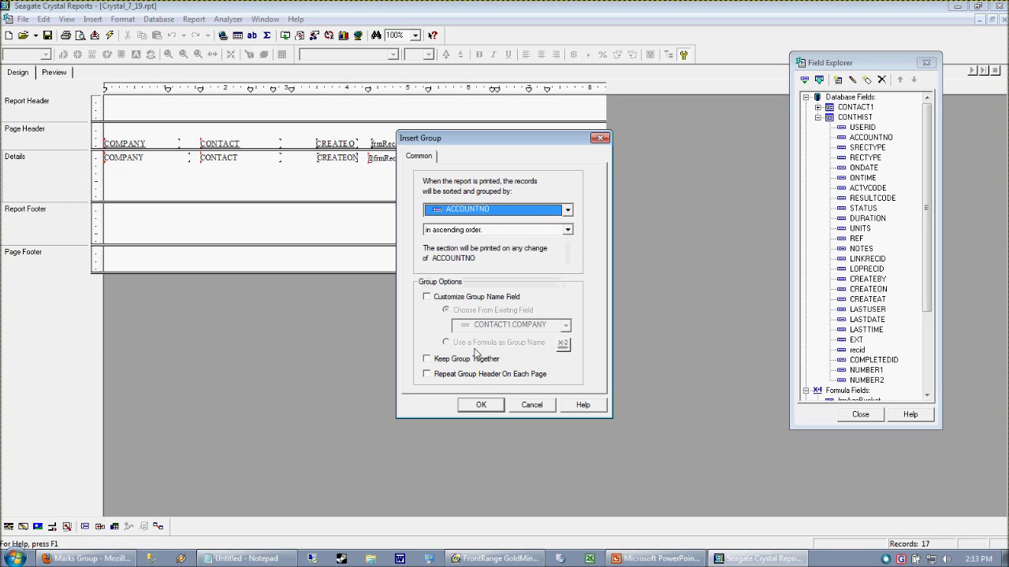
{"action": "left_click", "coordinate": [483, 405]}
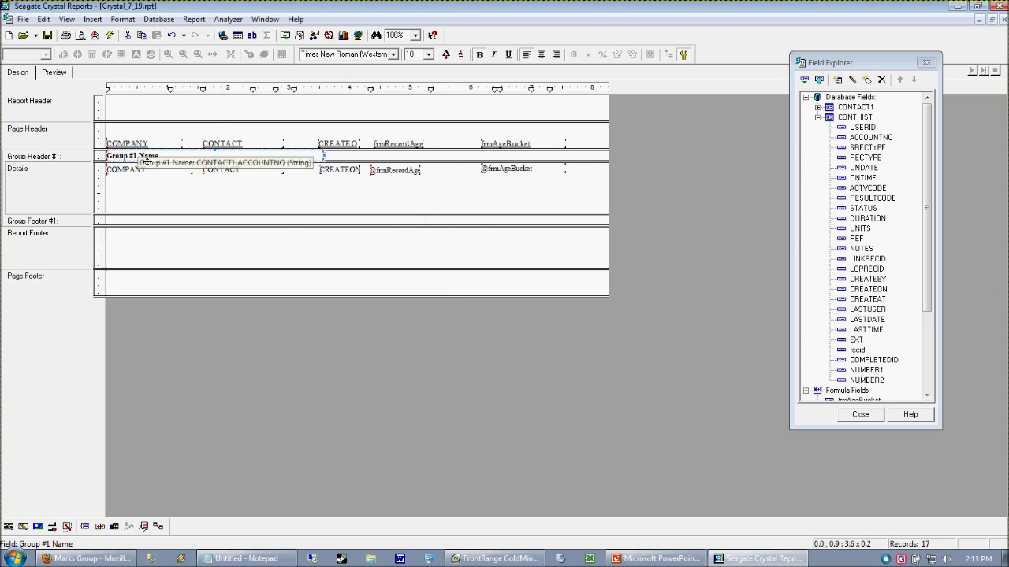
{"action": "key", "text": "Delete"}
{"action": "left_click_drag", "start_coordinate": [517, 178], "coordinate": [153, 179]}
{"action": "key", "text": "Up"}
{"action": "key", "text": "Up"}
{"action": "key", "text": "Up"}
{"action": "key", "text": "Up"}
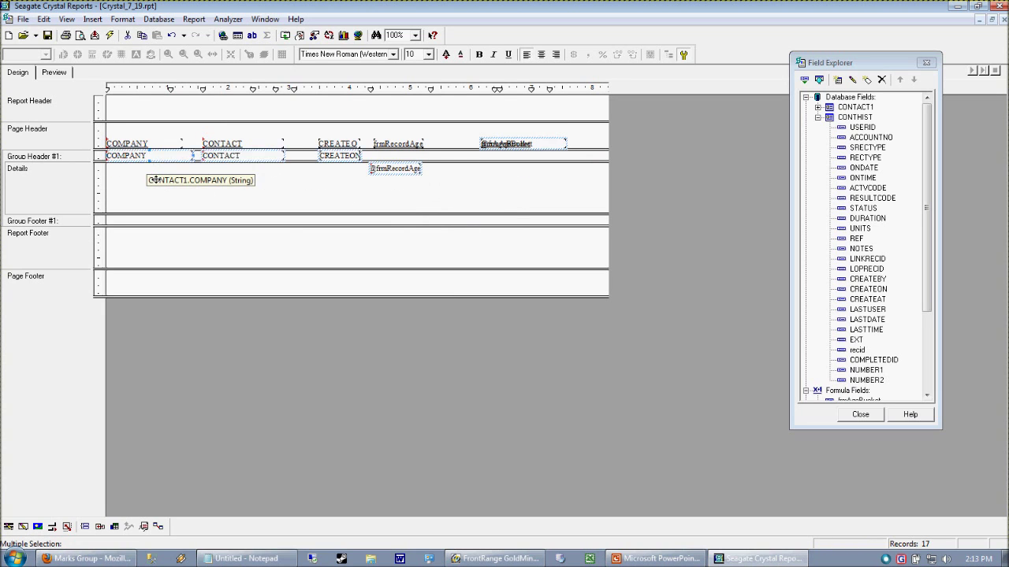
{"action": "key", "text": "Down"}
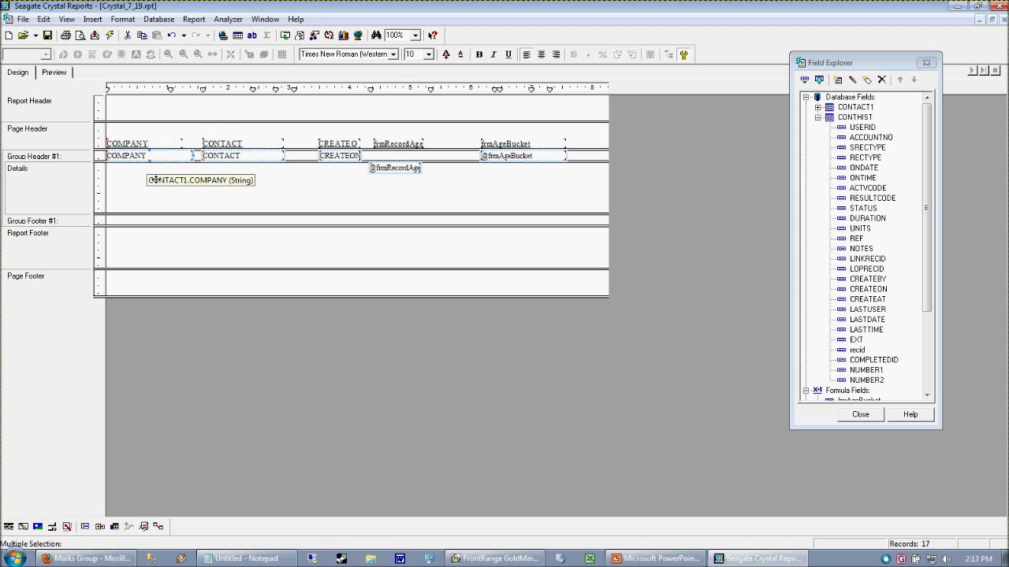
{"action": "left_click", "coordinate": [377, 193]}
{"action": "left_click", "coordinate": [395, 179]}
{"action": "key", "text": "Up"}
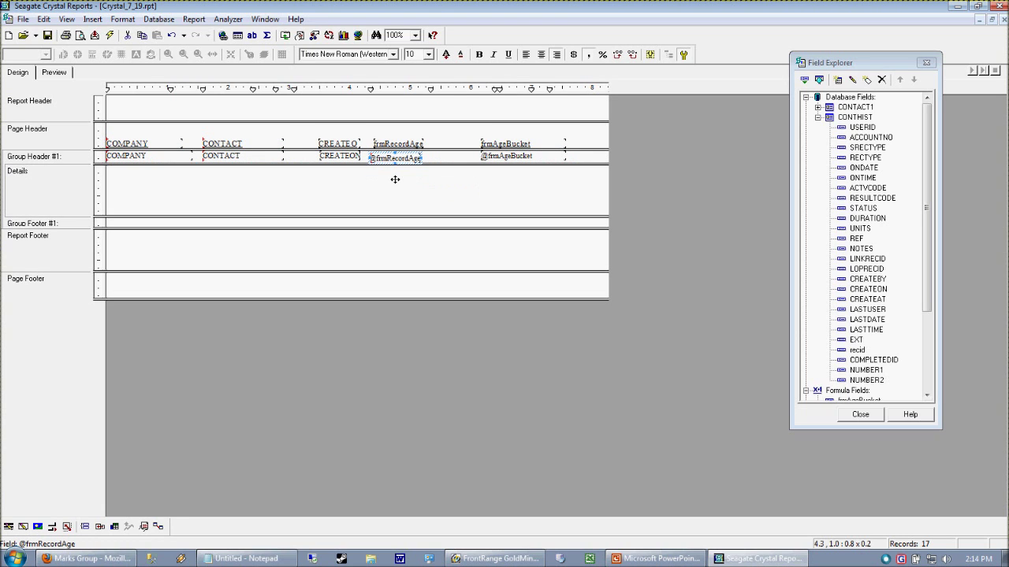
{"action": "left_click", "coordinate": [408, 205]}
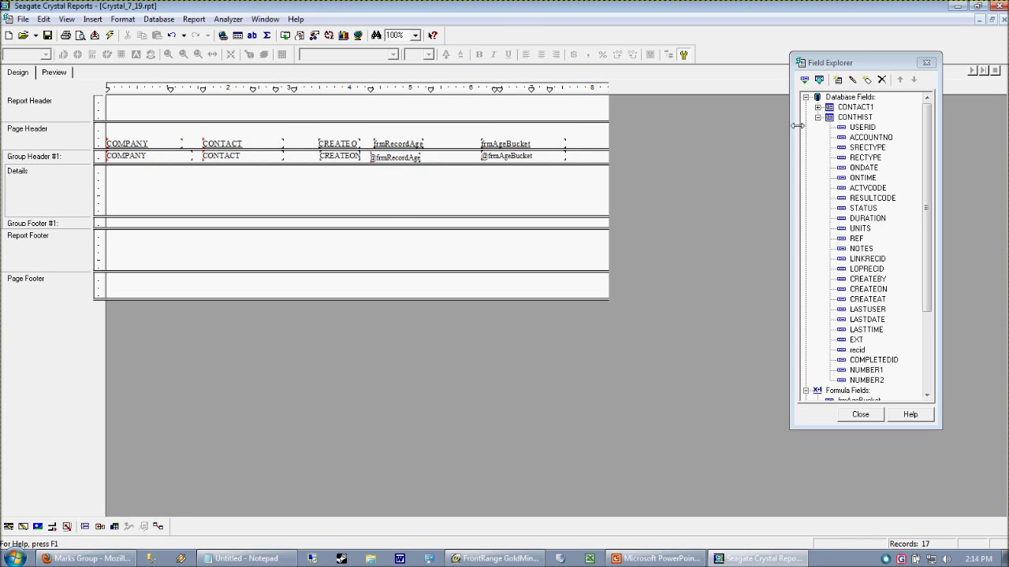
- Place CONTHIST's USERID, ONDATE and REF fields in the Details section
{"action": "left_click", "coordinate": [849, 116]}
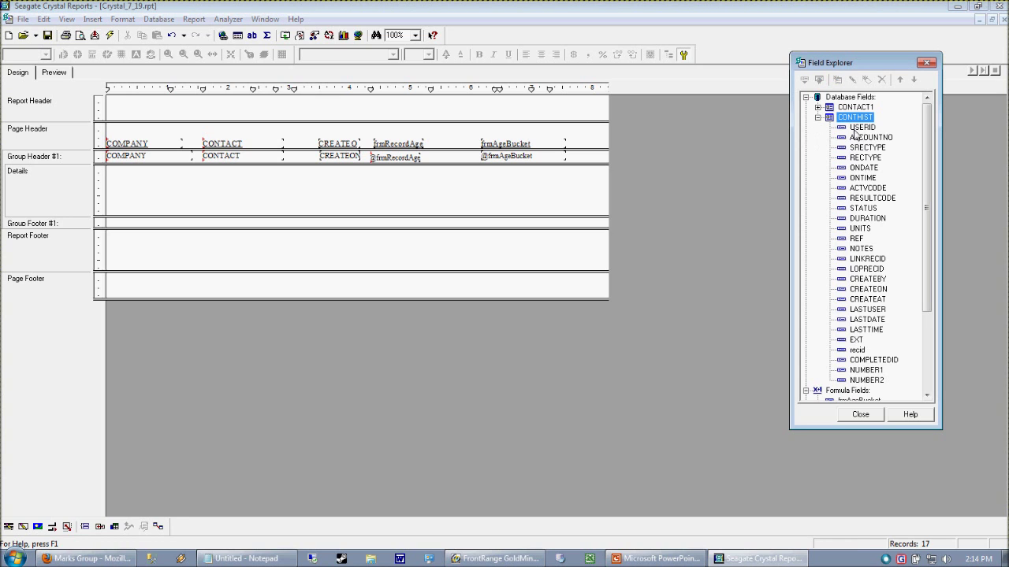
{"action": "left_click_drag", "start_coordinate": [855, 130], "coordinate": [144, 183]}
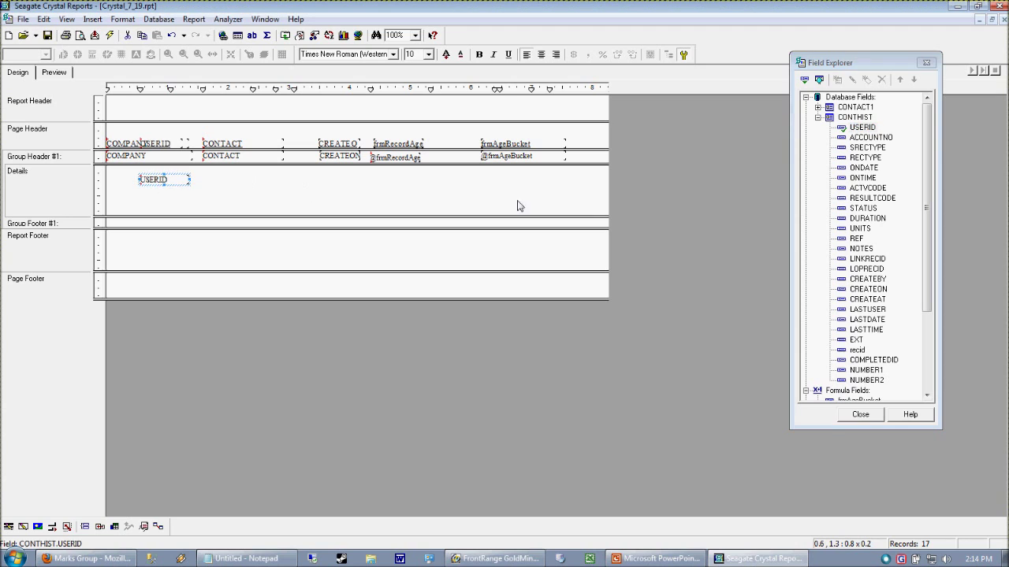
{"action": "left_click_drag", "start_coordinate": [862, 167], "coordinate": [197, 188]}
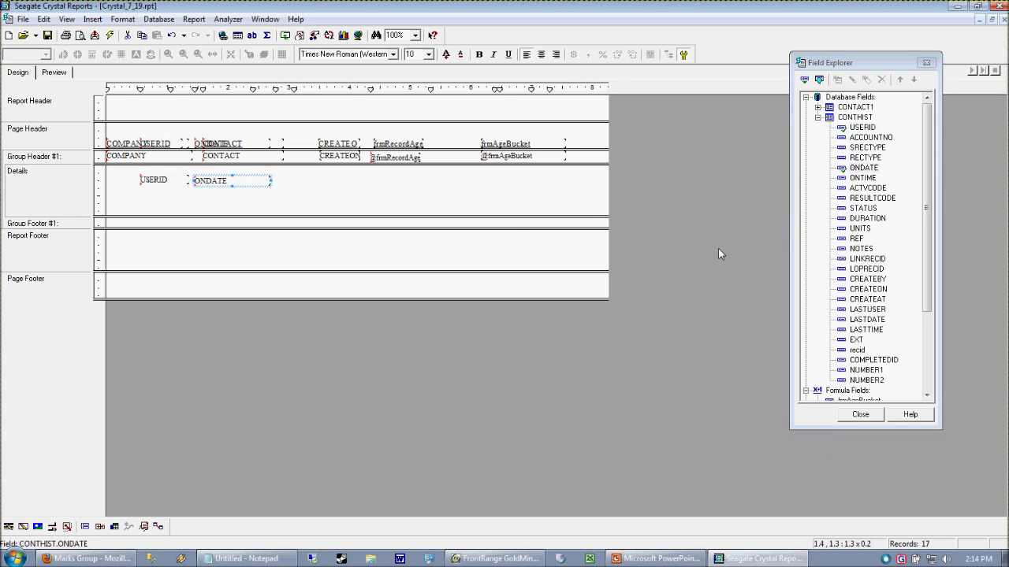
{"action": "left_click_drag", "start_coordinate": [857, 239], "coordinate": [287, 183]}
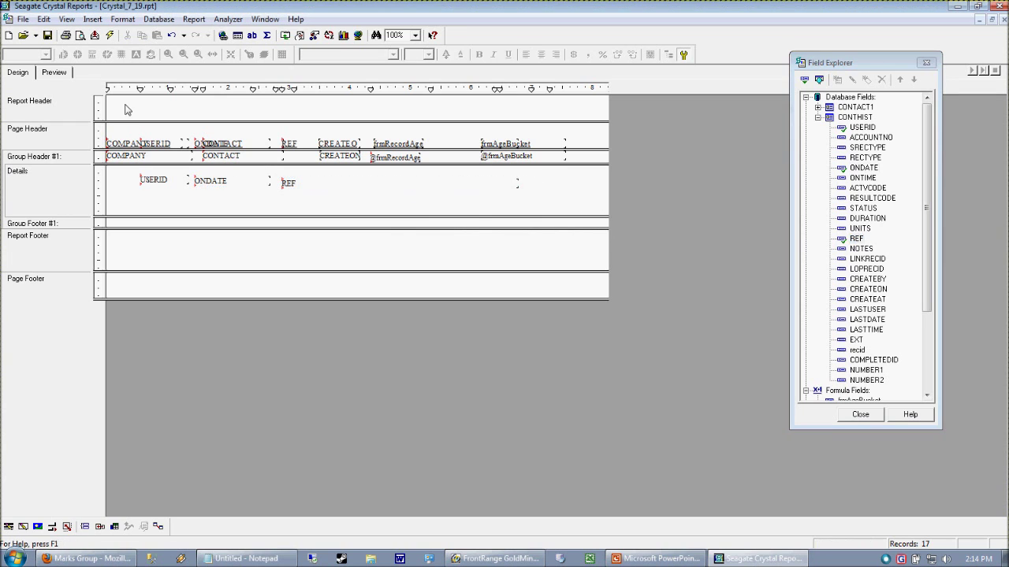
- Preview the report and inspect the history dates and 'Prospect' to 'Customer' notes
{"action": "left_click", "coordinate": [61, 75]}
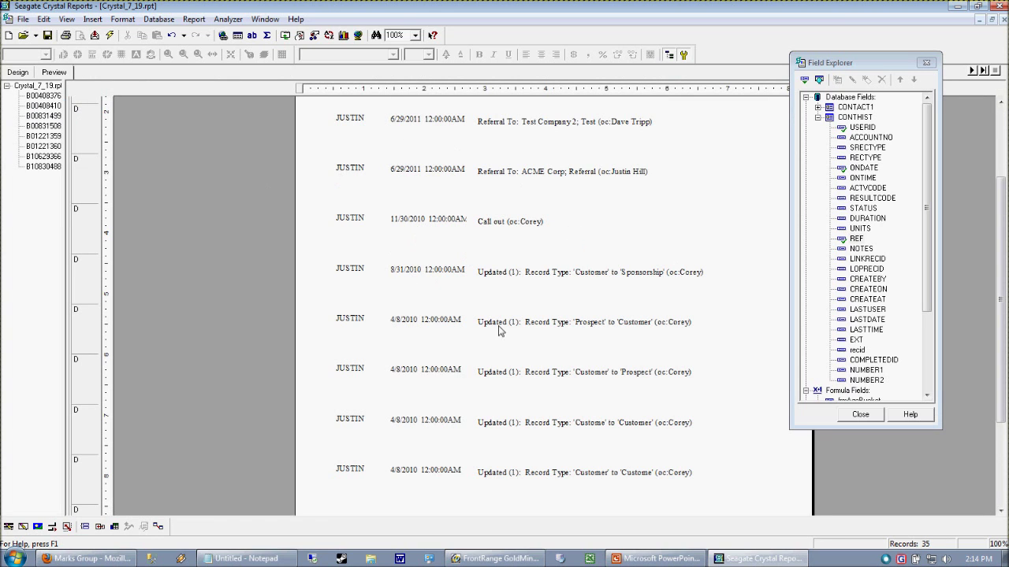
{"action": "left_click", "coordinate": [405, 320]}
{"action": "left_click", "coordinate": [561, 353]}
{"action": "left_click", "coordinate": [512, 330]}
{"action": "left_click", "coordinate": [623, 444]}
{"action": "left_click", "coordinate": [611, 335]}
{"action": "left_click", "coordinate": [672, 325]}
{"action": "scroll", "coordinate": [662, 390], "scroll_direction": "up", "scroll_amount": 2}
{"action": "scroll", "coordinate": [662, 390], "scroll_direction": "down", "scroll_amount": 2}
- Examine the Call out, ACME Corp and Test Company 2 reference texts and the 11/30/2010 date
{"action": "left_click", "coordinate": [497, 224]}
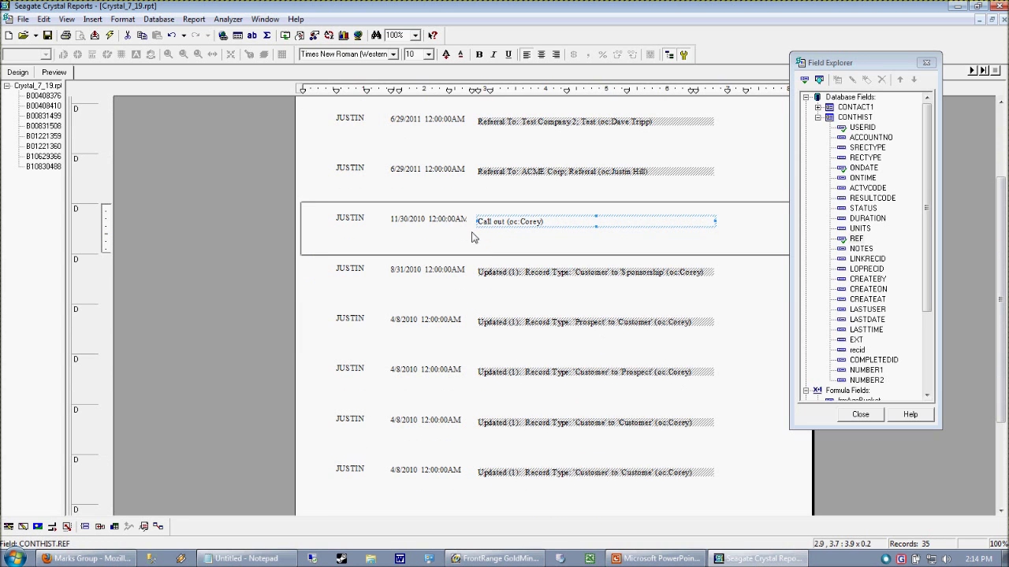
{"action": "left_click", "coordinate": [521, 242]}
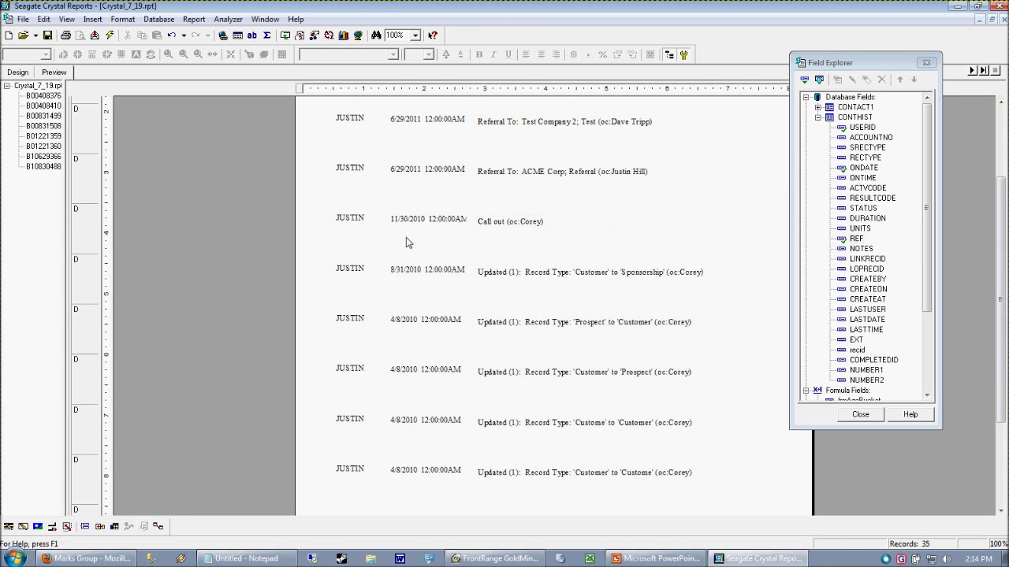
{"action": "left_click", "coordinate": [404, 226]}
{"action": "left_click", "coordinate": [511, 234]}
{"action": "left_click", "coordinate": [529, 223]}
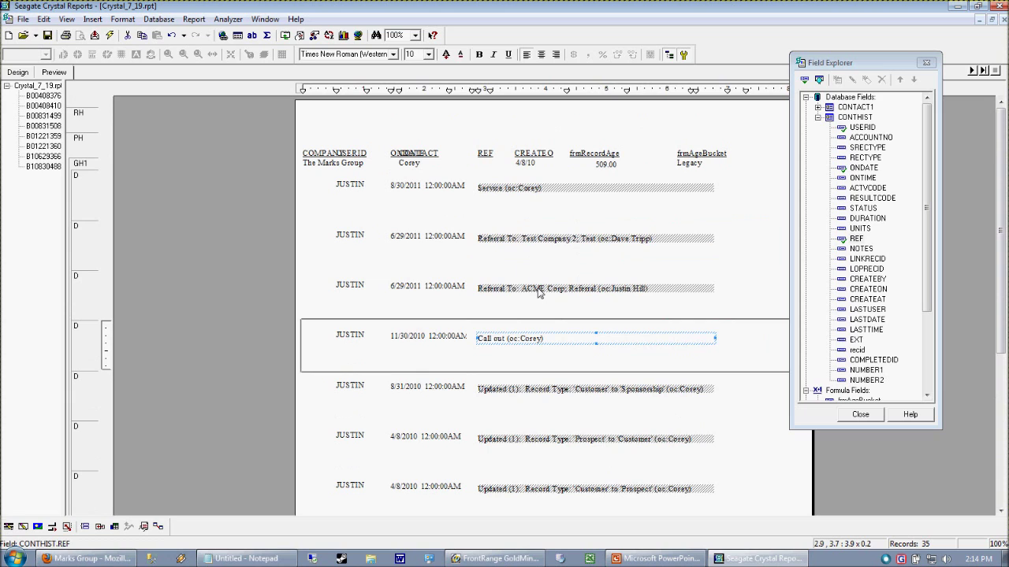
{"action": "left_click", "coordinate": [540, 290]}
{"action": "left_click", "coordinate": [660, 240]}
{"action": "left_click", "coordinate": [643, 289]}
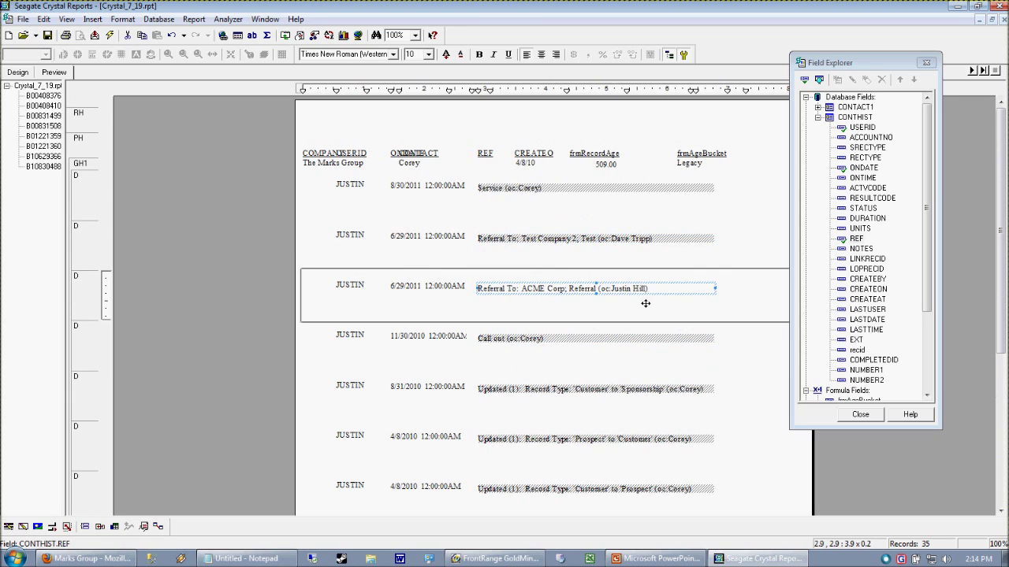
{"action": "left_click", "coordinate": [663, 332]}
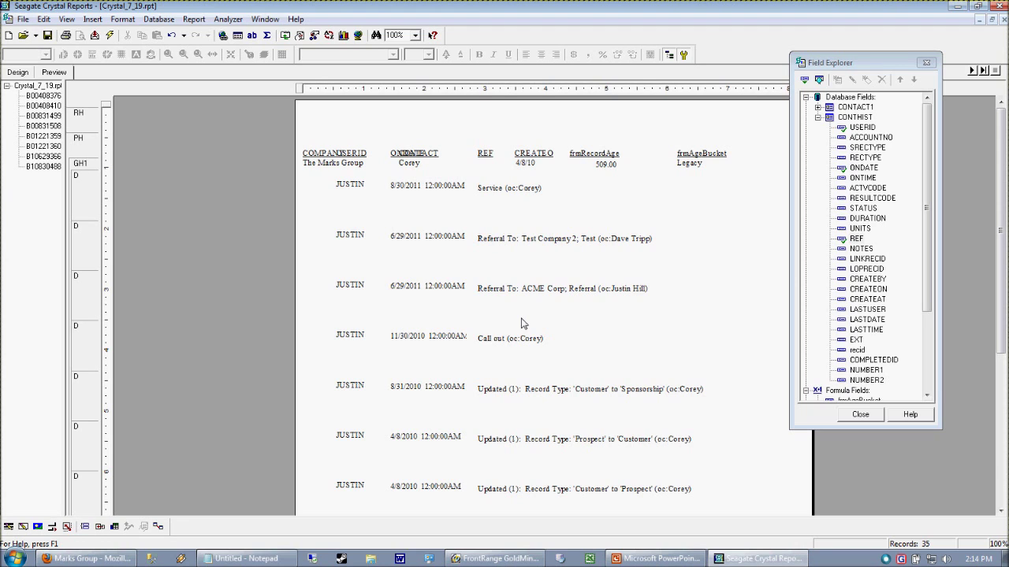
{"action": "left_click", "coordinate": [623, 290]}
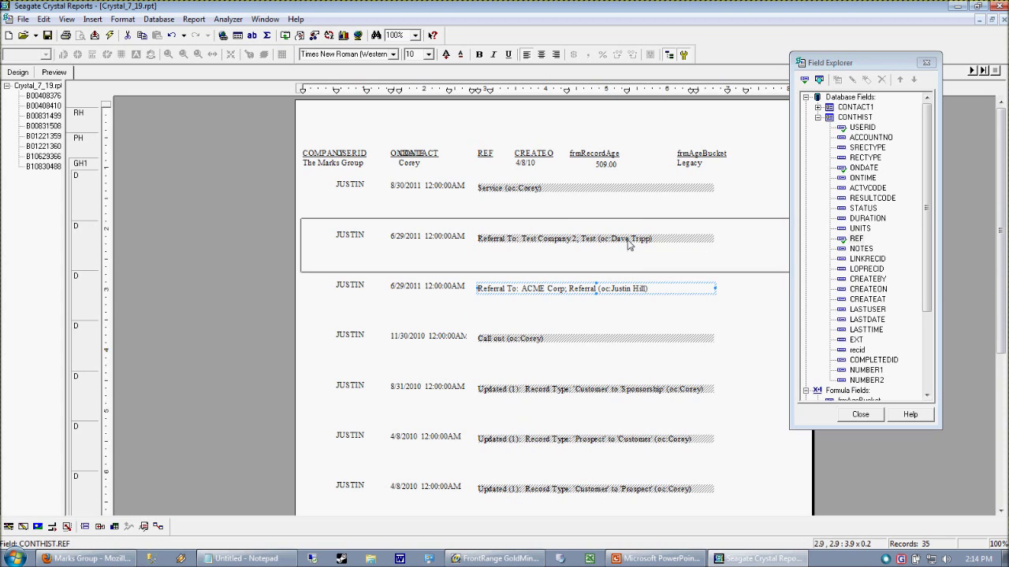
{"action": "left_click", "coordinate": [636, 339]}
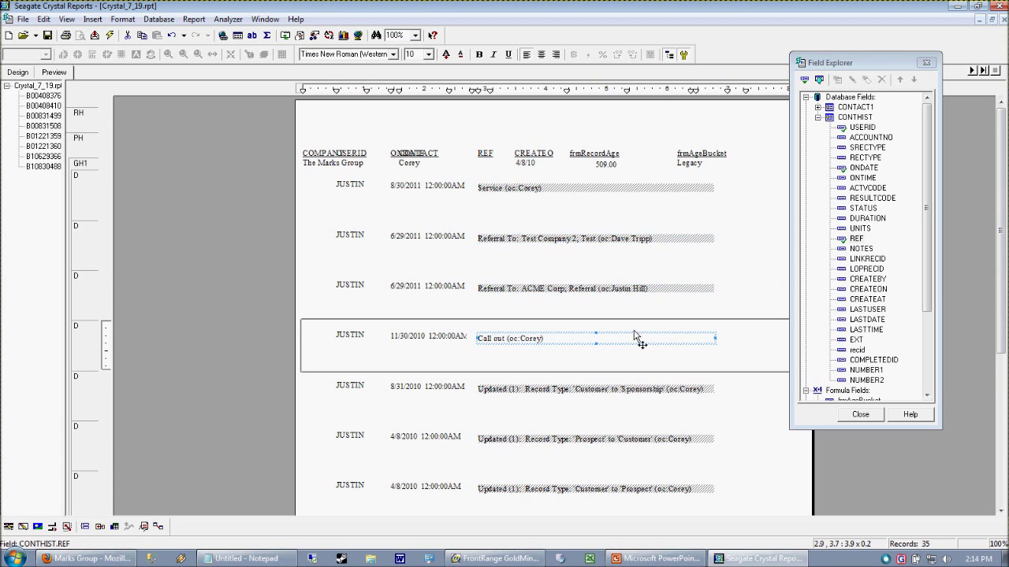
{"action": "left_click", "coordinate": [698, 391]}
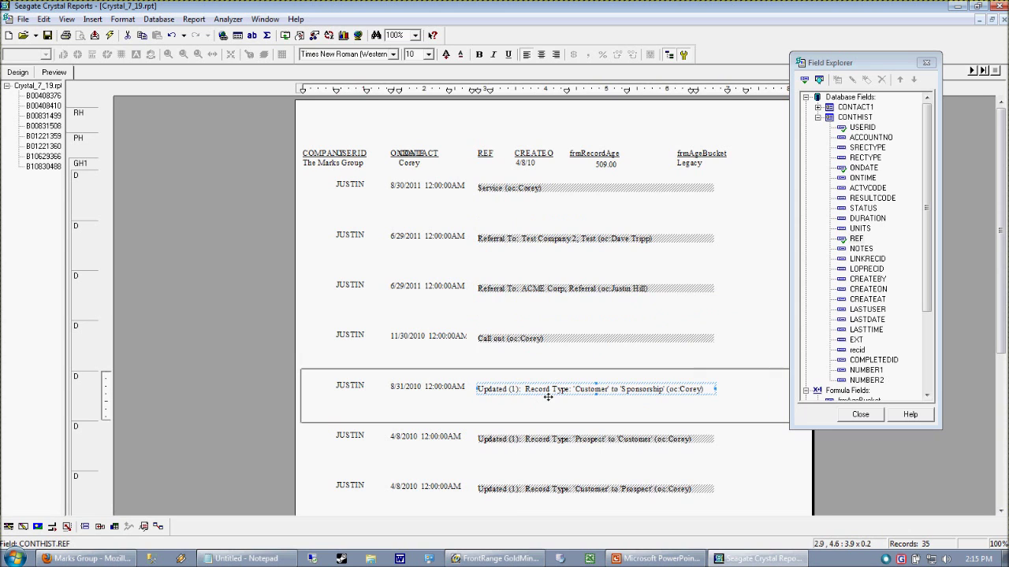
{"action": "left_click", "coordinate": [591, 439]}
{"action": "left_click", "coordinate": [620, 467]}
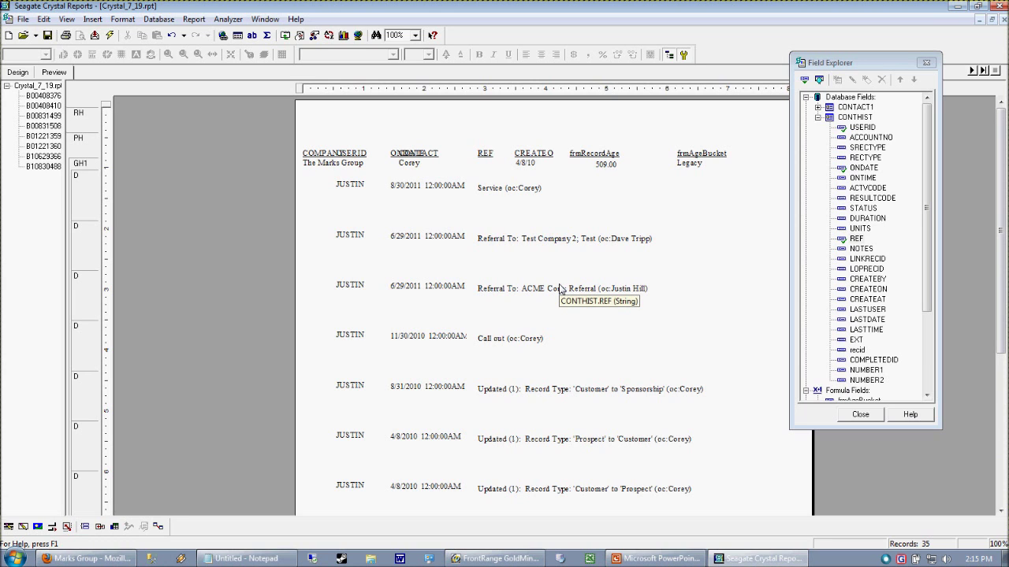
{"action": "scroll", "coordinate": [589, 290], "scroll_direction": "down", "scroll_amount": 5}
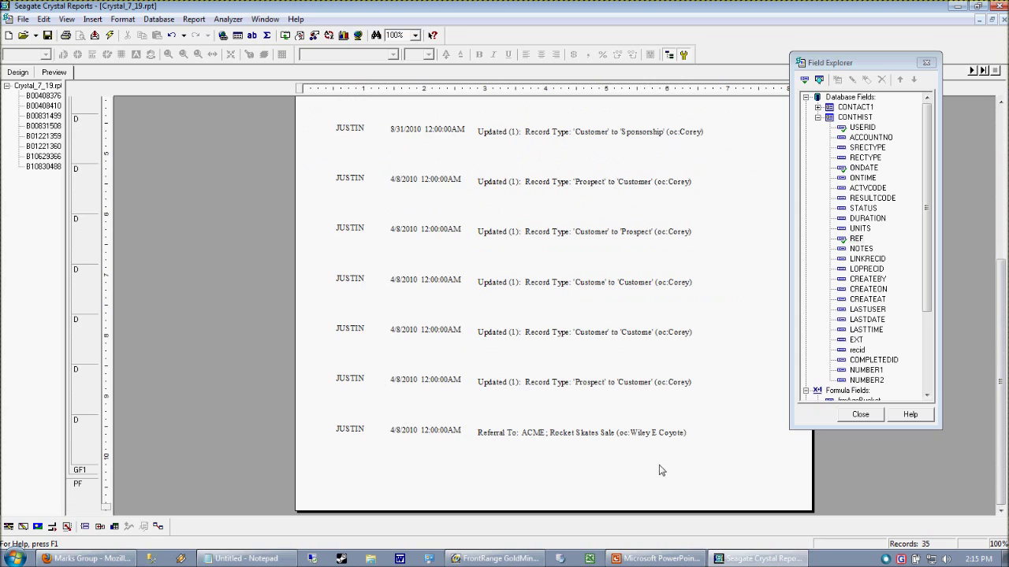
{"action": "left_click", "coordinate": [520, 435]}
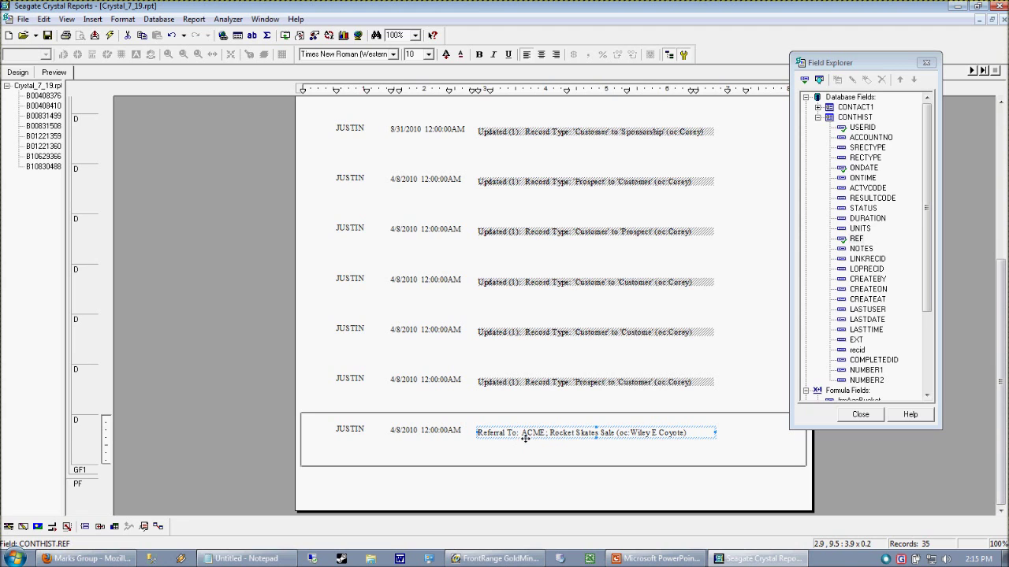
{"action": "left_click", "coordinate": [720, 469]}
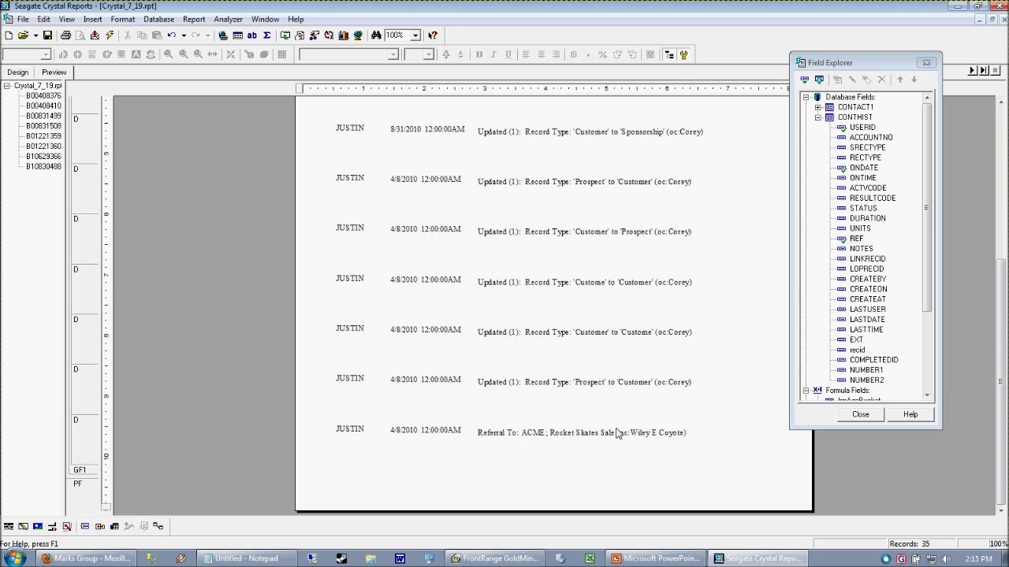
{"action": "left_click", "coordinate": [673, 438]}
{"action": "left_click", "coordinate": [700, 462]}
{"action": "left_click", "coordinate": [547, 442]}
{"action": "left_click", "coordinate": [583, 454]}
- Create a new formula under Formula Fields and name it frmNameStart
{"action": "left_click", "coordinate": [819, 118]}
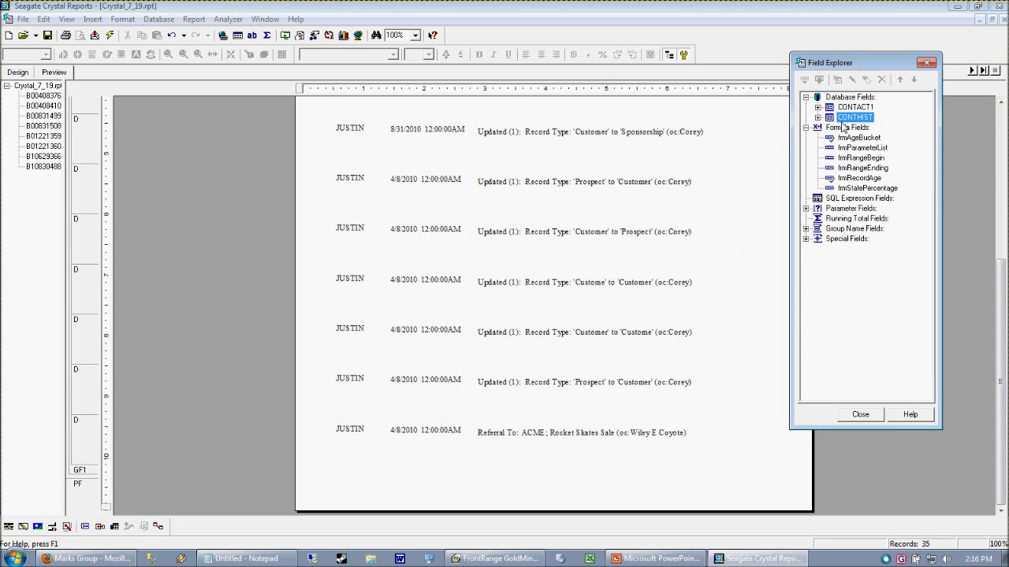
{"action": "left_click", "coordinate": [838, 129]}
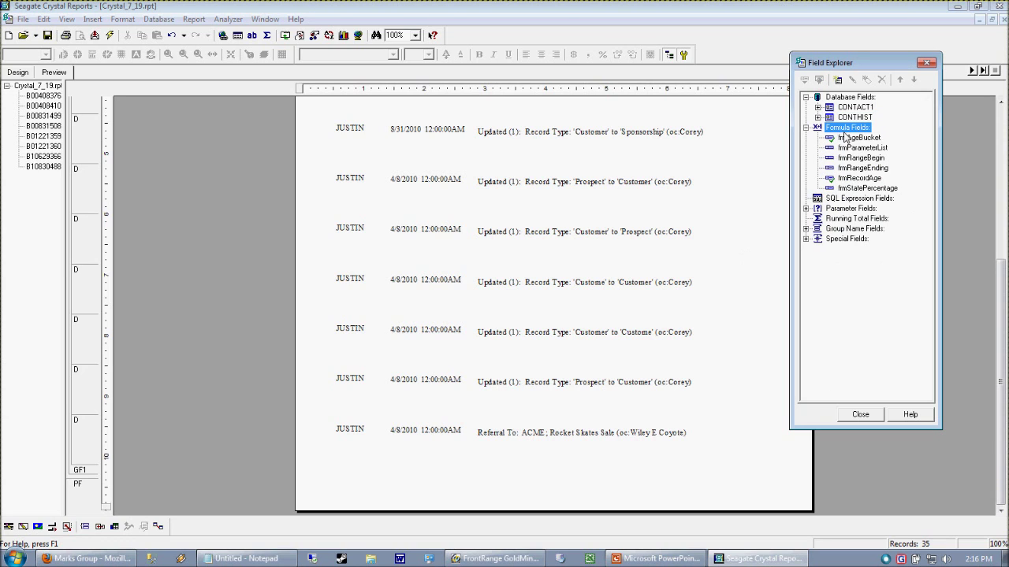
{"action": "right_click", "coordinate": [840, 129]}
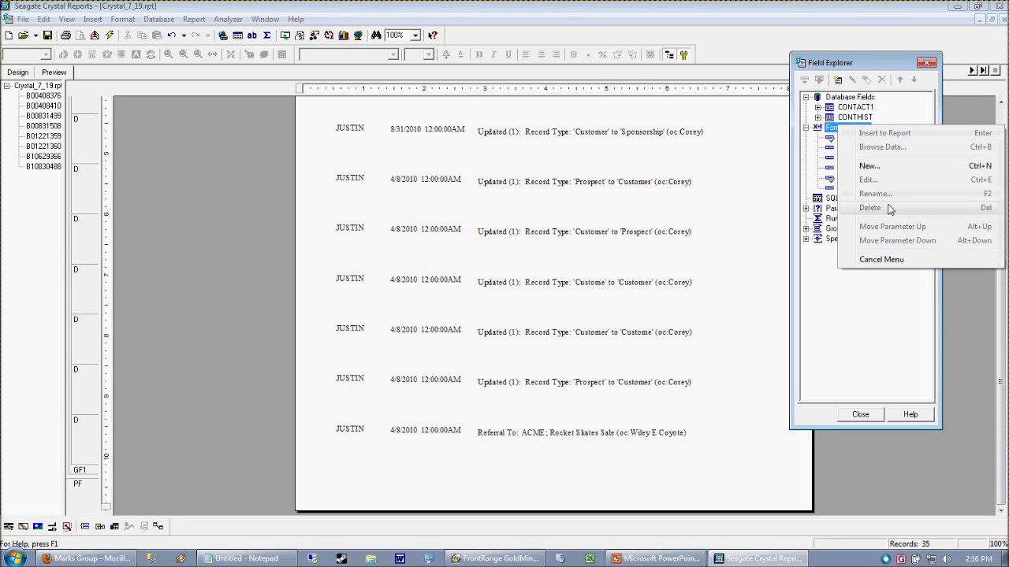
{"action": "left_click", "coordinate": [882, 168]}
{"action": "left_click_drag", "start_coordinate": [862, 221], "coordinate": [851, 270]}
{"action": "type", "text": "frmNameStart"}
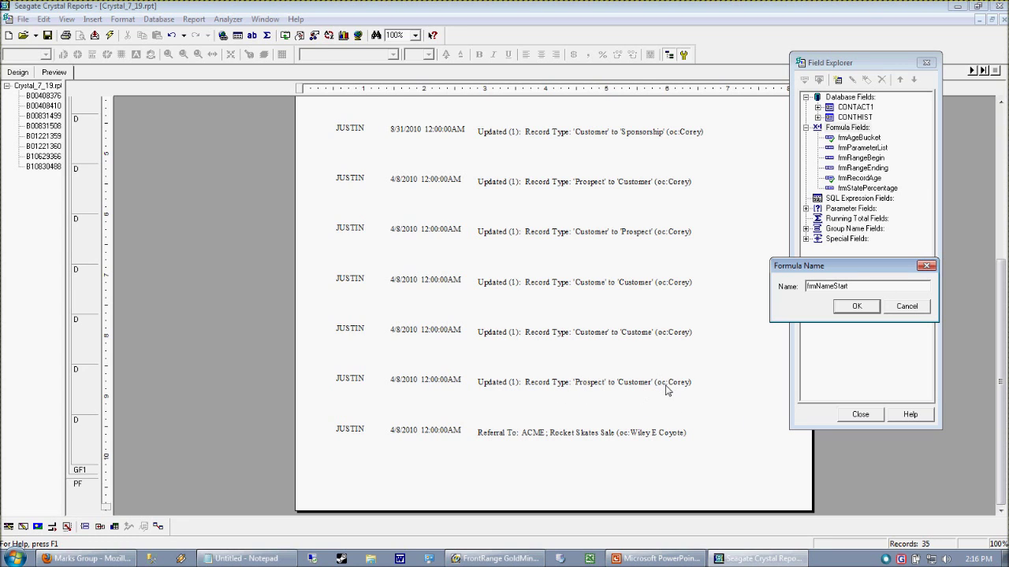
- Confirm the name and insert the two-argument InStr string function into the formula
{"action": "left_click", "coordinate": [853, 307]}
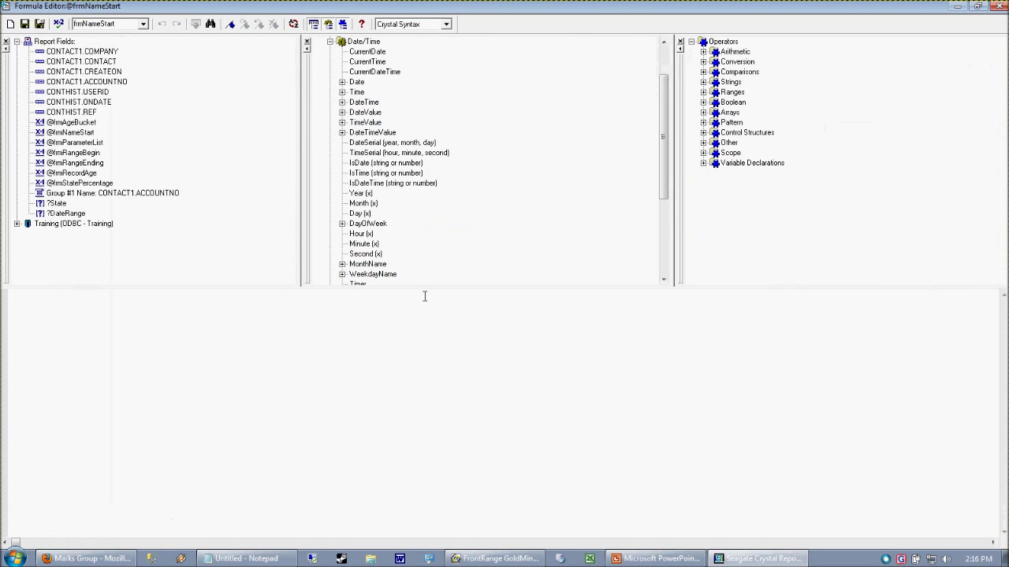
{"action": "left_click", "coordinate": [329, 42]}
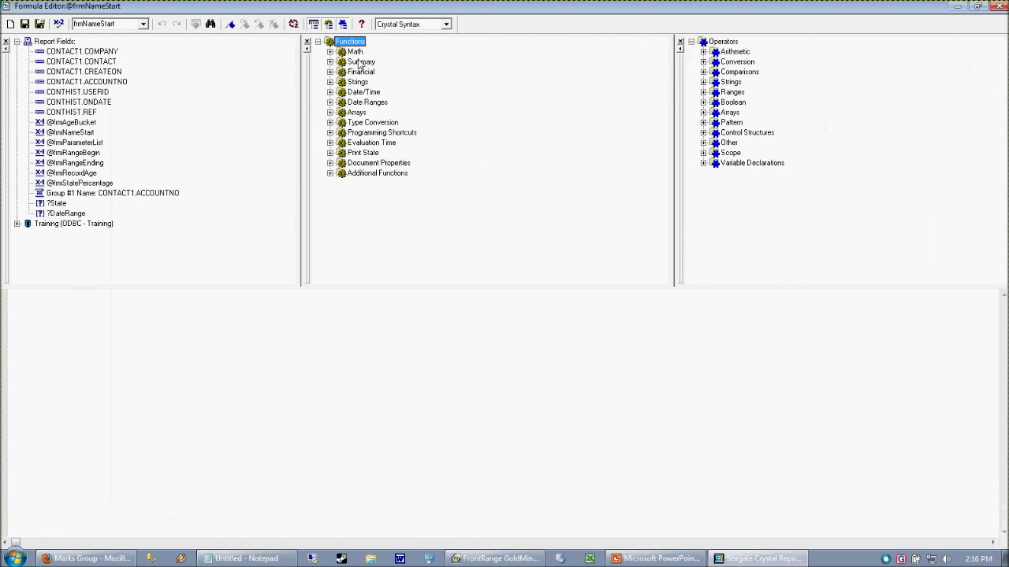
{"action": "left_click", "coordinate": [359, 83]}
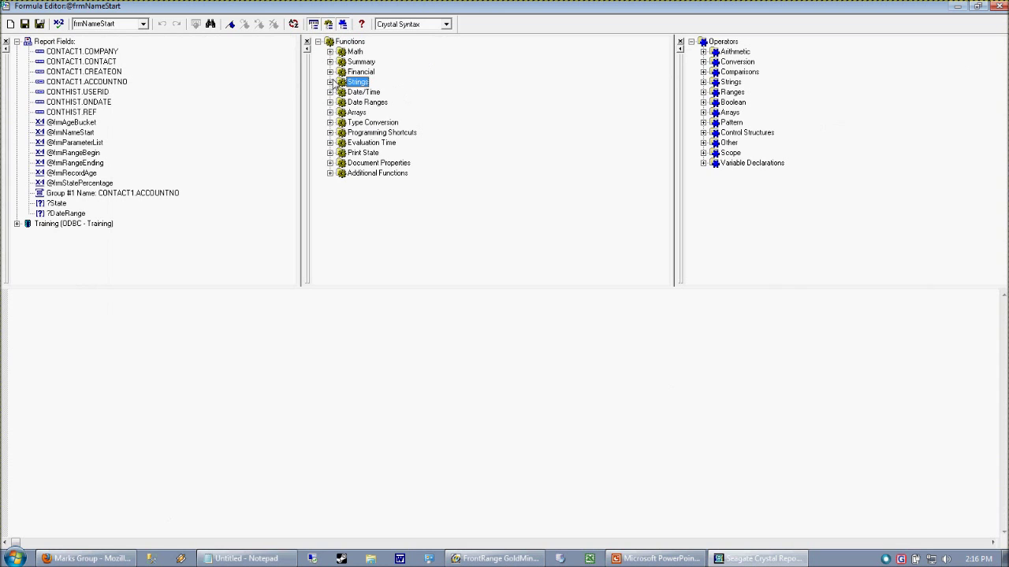
{"action": "left_click", "coordinate": [330, 82]}
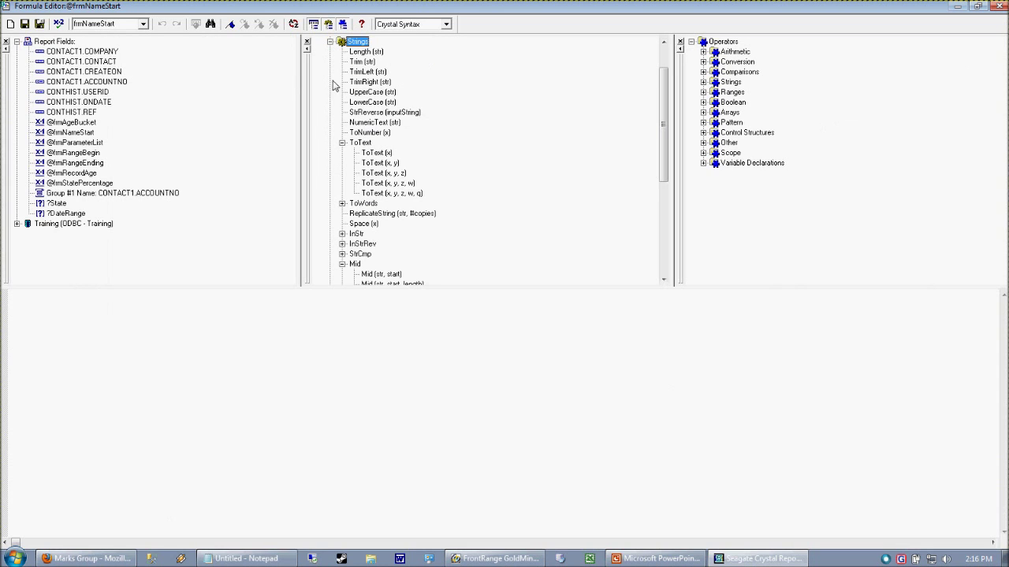
{"action": "left_click", "coordinate": [342, 142]}
{"action": "left_click", "coordinate": [342, 214]}
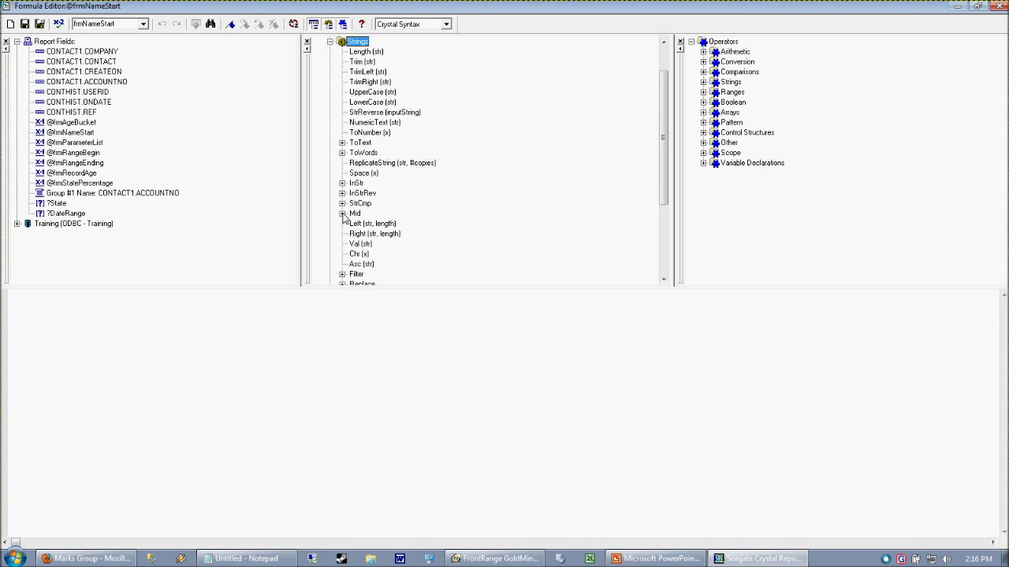
{"action": "left_click", "coordinate": [357, 183]}
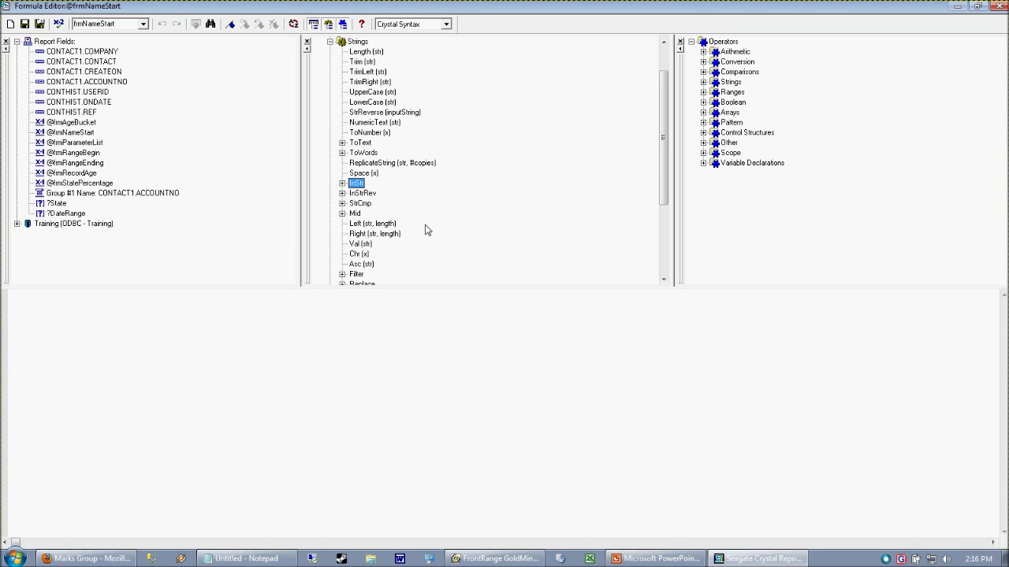
{"action": "left_click", "coordinate": [342, 183]}
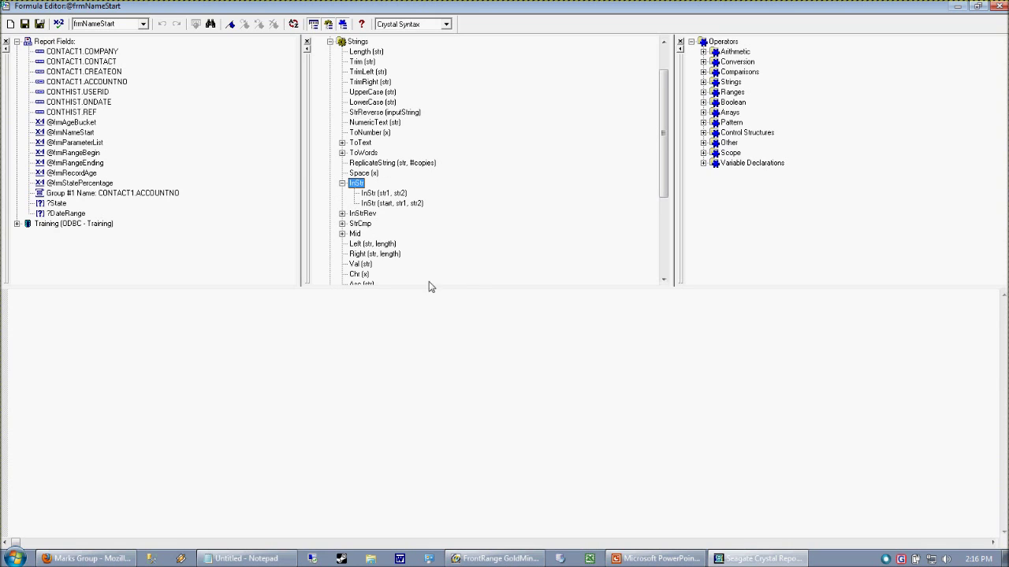
{"action": "left_click", "coordinate": [372, 195]}
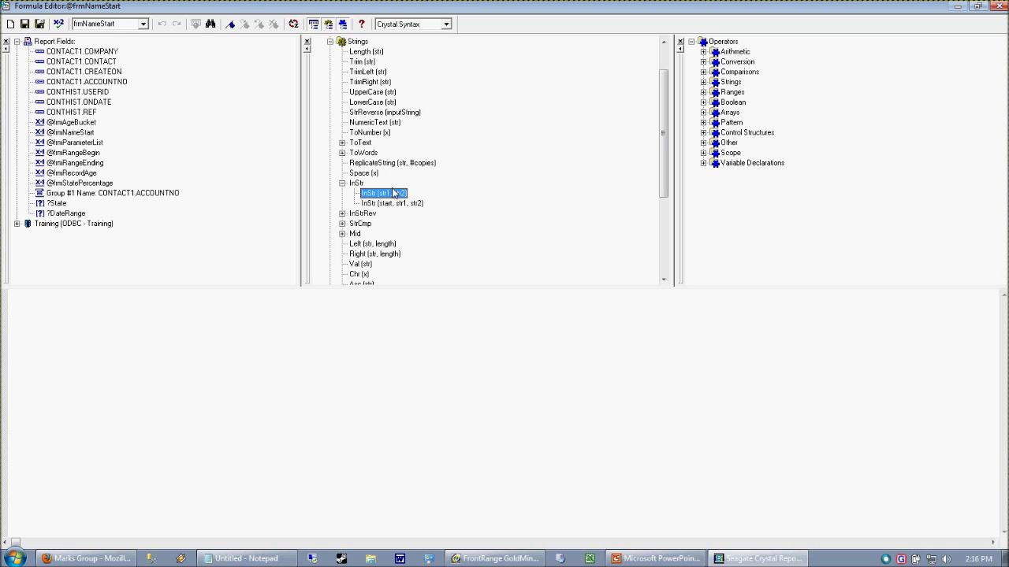
{"action": "double_click", "coordinate": [394, 194]}
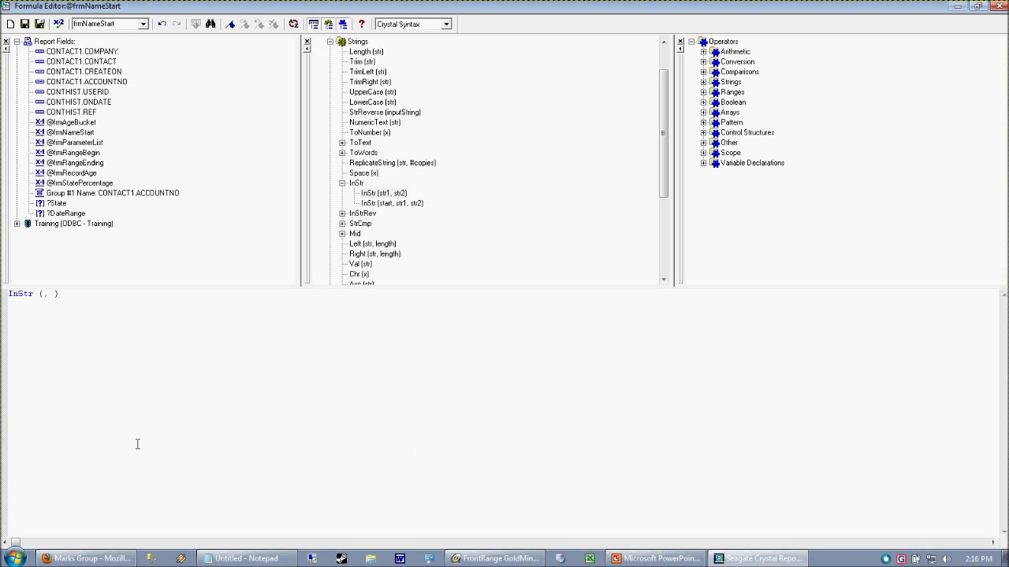
- Complete InStr ({CONTHIST.REF}, "oc:"), verify it has no errors, and save the formula
{"action": "double_click", "coordinate": [19, 297]}
{"action": "left_click", "coordinate": [48, 303]}
{"action": "double_click", "coordinate": [65, 114]}
{"action": "type", "text": ","}
{"action": "left_click", "coordinate": [58, 24]}
{"action": "left_click", "coordinate": [531, 307]}
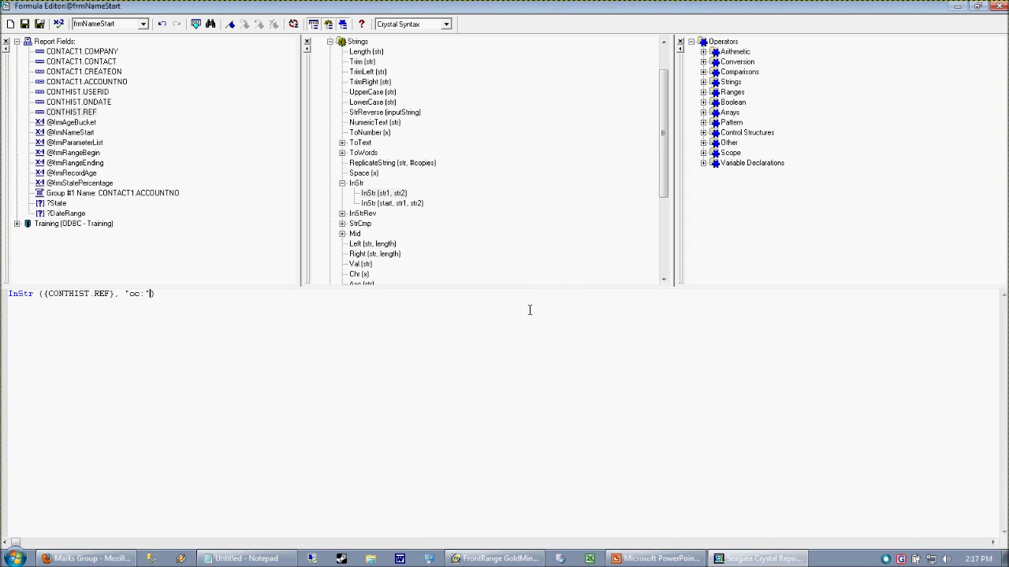
{"action": "left_click", "coordinate": [39, 24]}
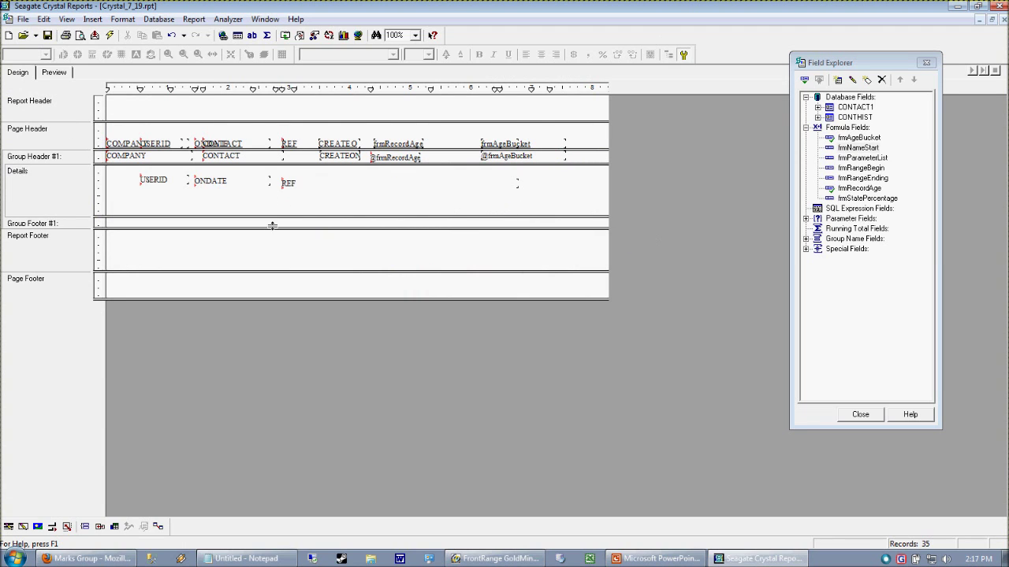
- Place frmNameStart below REF in Details and preview its values such as 10.00, 53.00 and 54.00
{"action": "left_click_drag", "start_coordinate": [857, 148], "coordinate": [281, 199]}
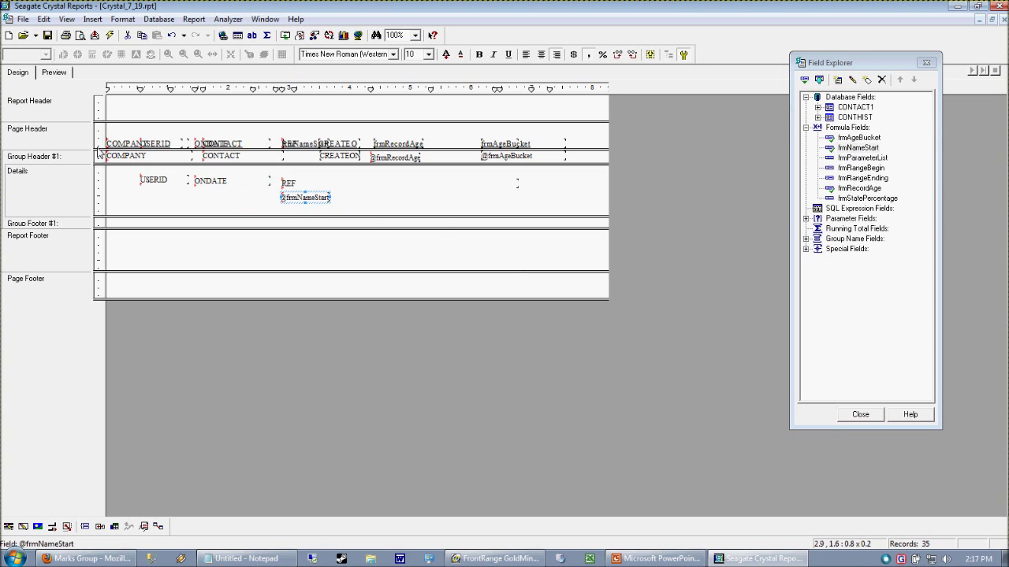
{"action": "left_click", "coordinate": [55, 72]}
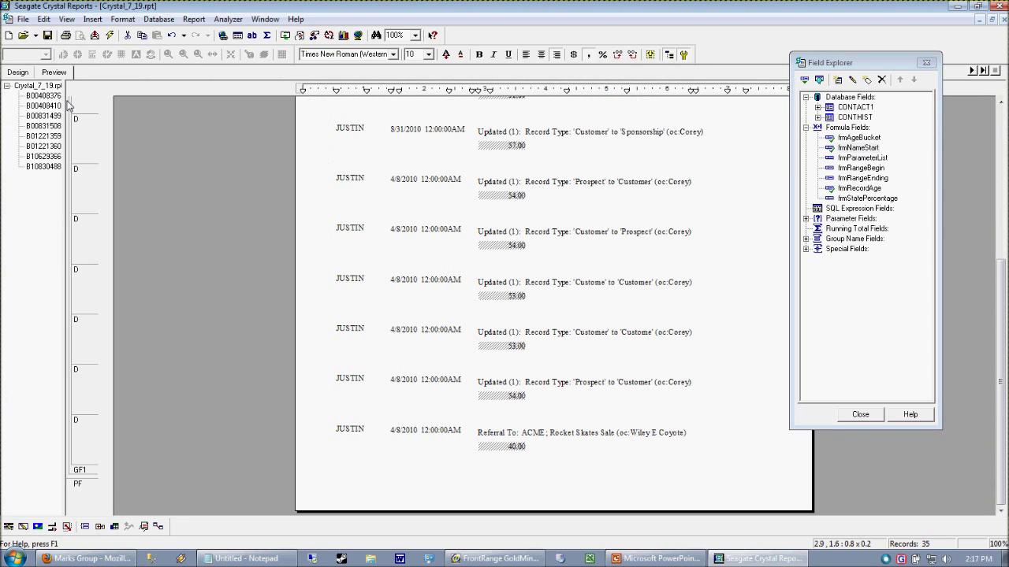
{"action": "left_click", "coordinate": [508, 298]}
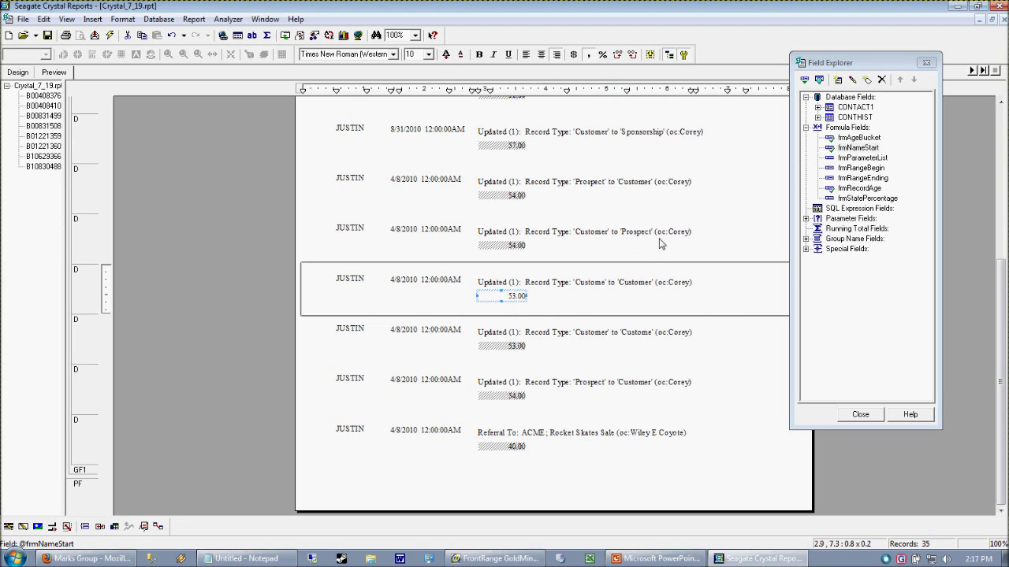
{"action": "left_click", "coordinate": [512, 247]}
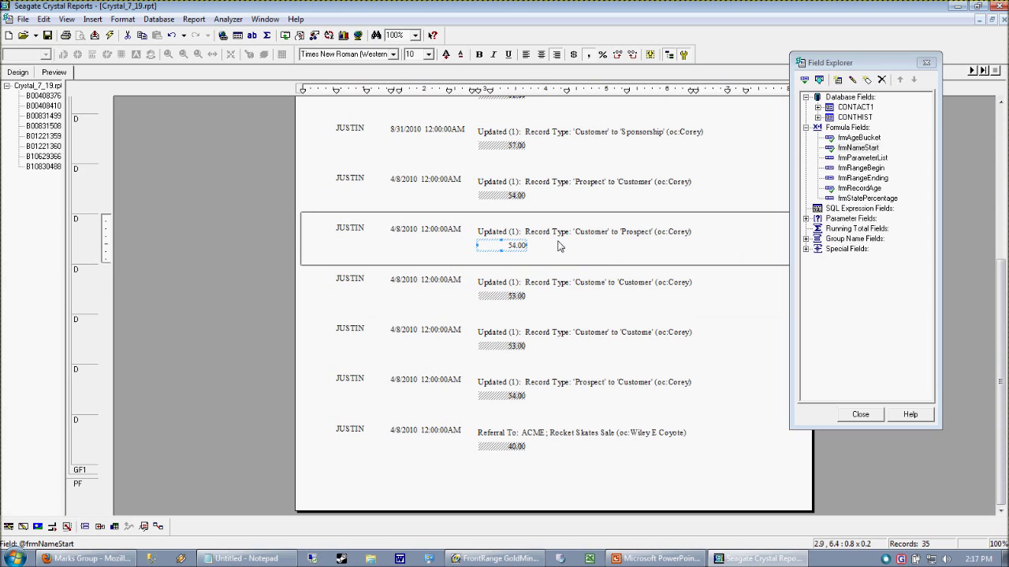
{"action": "left_click", "coordinate": [555, 334]}
{"action": "scroll", "coordinate": [617, 334], "scroll_direction": "up", "scroll_amount": 5}
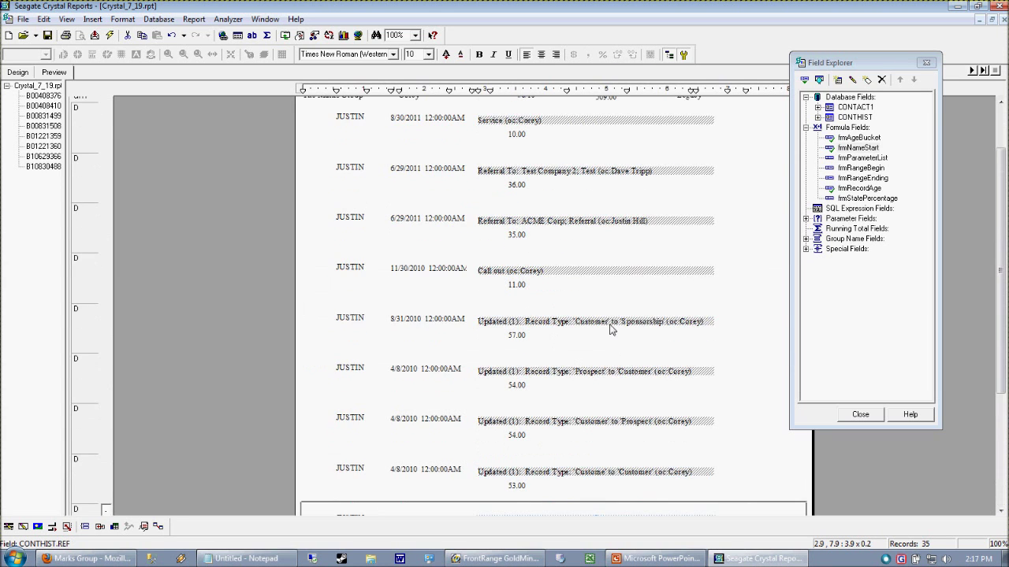
{"action": "left_click", "coordinate": [522, 203]}
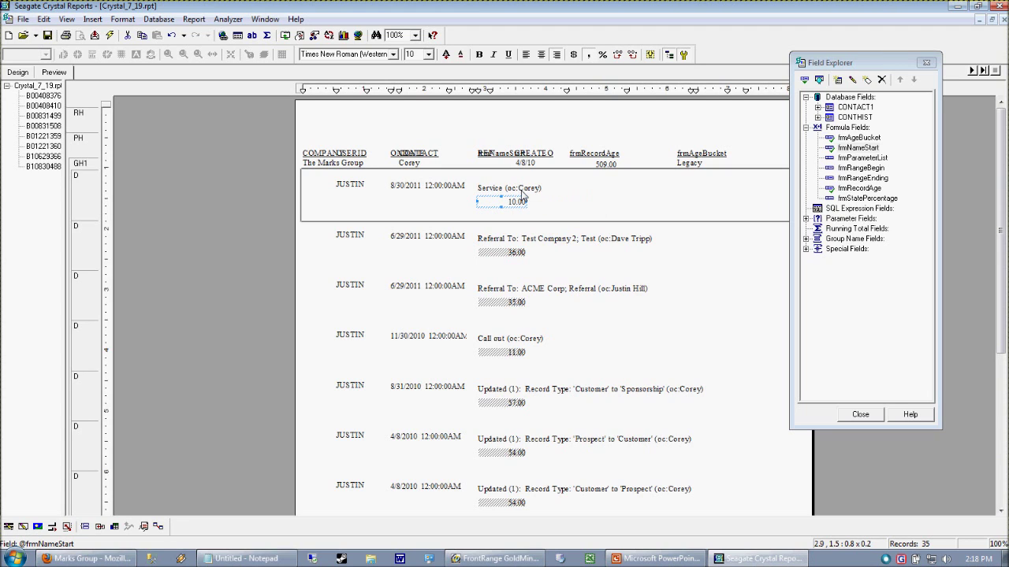
{"action": "left_click", "coordinate": [525, 191]}
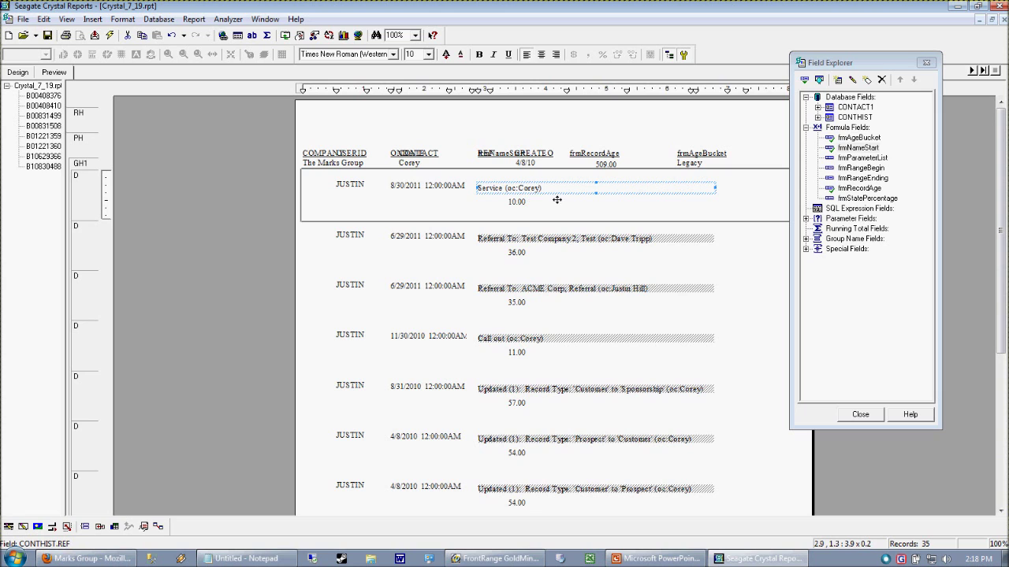
- Append + 3 to the frmNameStart formula, check it for errors, and save it
{"action": "left_click", "coordinate": [856, 149]}
{"action": "right_click", "coordinate": [858, 149]}
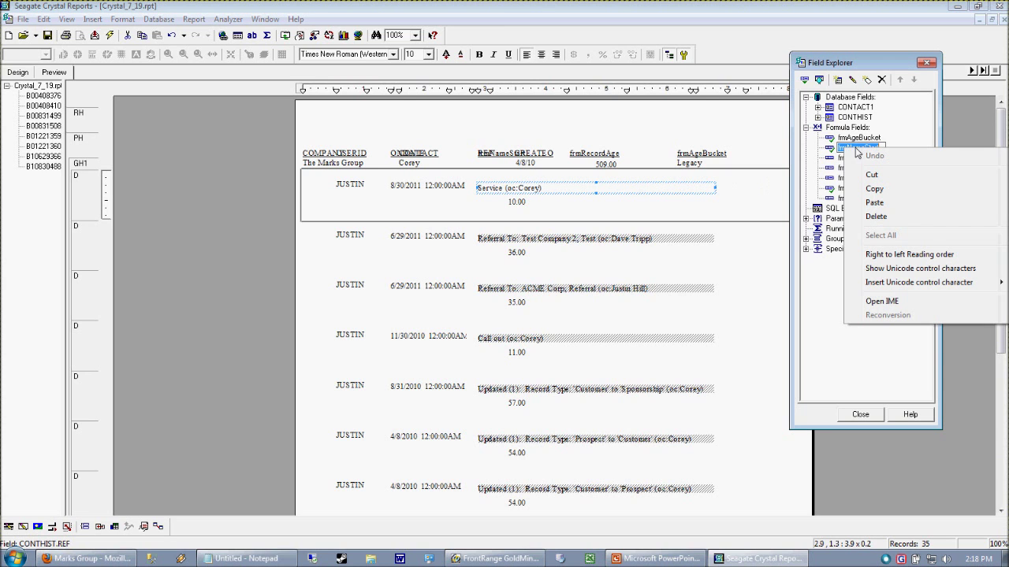
{"action": "left_click", "coordinate": [831, 152]}
{"action": "right_click", "coordinate": [831, 150]}
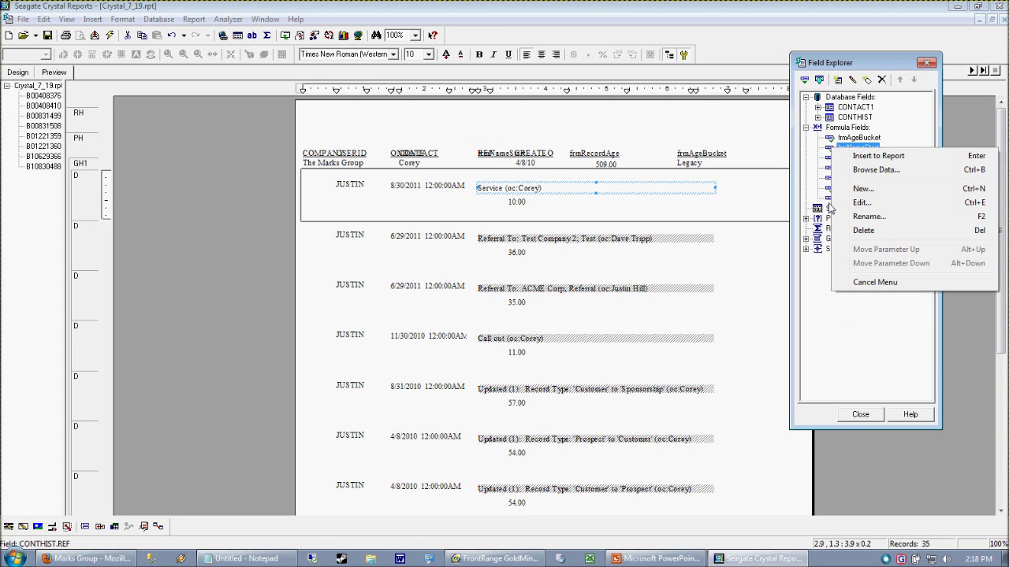
{"action": "left_click", "coordinate": [867, 202]}
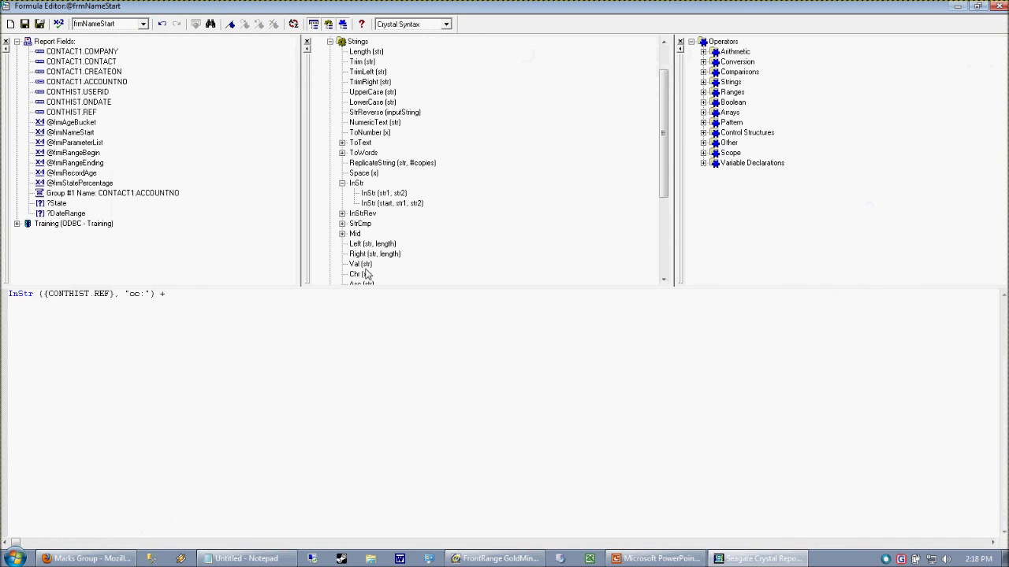
{"action": "type", "text": "3"}
{"action": "left_click", "coordinate": [58, 24]}
{"action": "left_click", "coordinate": [527, 305]}
{"action": "left_click", "coordinate": [40, 24]}
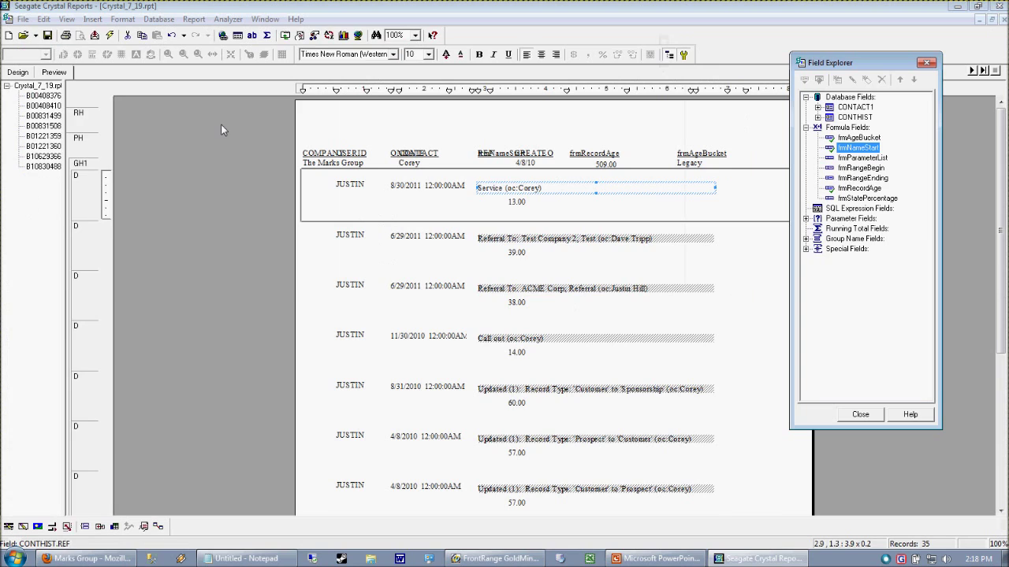
- Review the shifted preview values: 13.00, 14.00, 38.00 and 60.00
{"action": "left_click", "coordinate": [523, 203]}
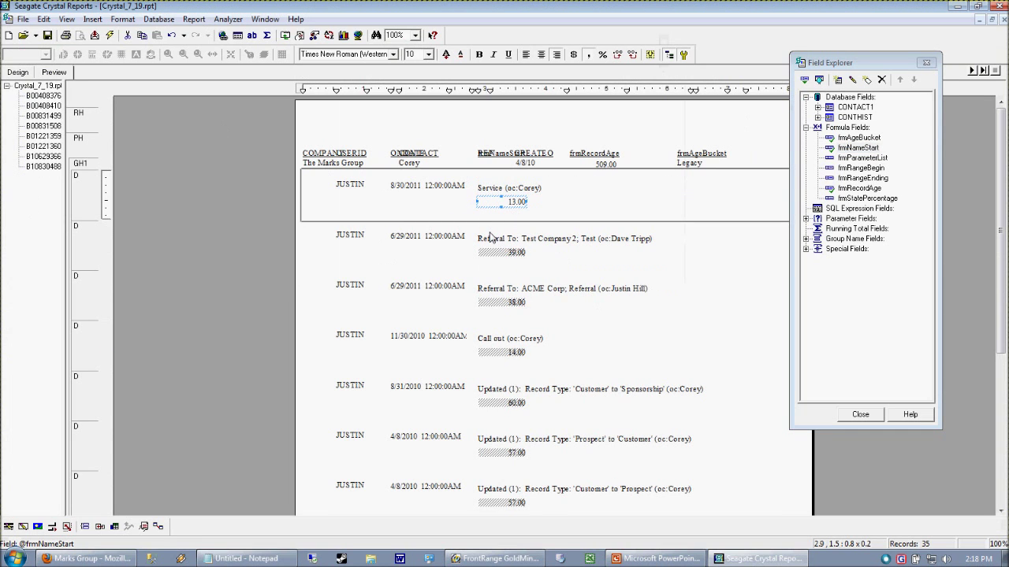
{"action": "left_click", "coordinate": [495, 237]}
{"action": "left_click", "coordinate": [505, 324]}
{"action": "left_click", "coordinate": [516, 355]}
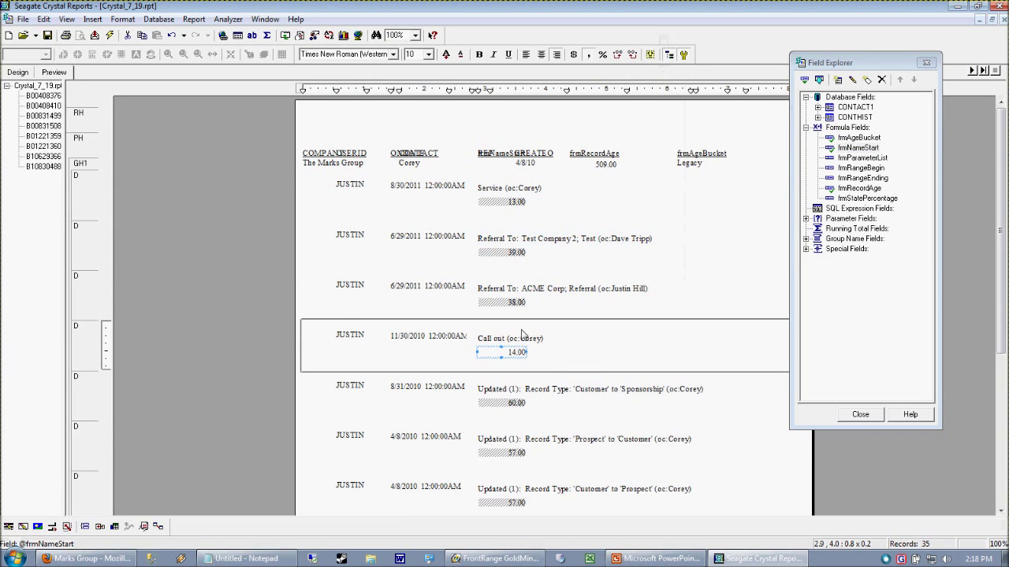
{"action": "left_click", "coordinate": [518, 304]}
{"action": "left_click", "coordinate": [517, 358]}
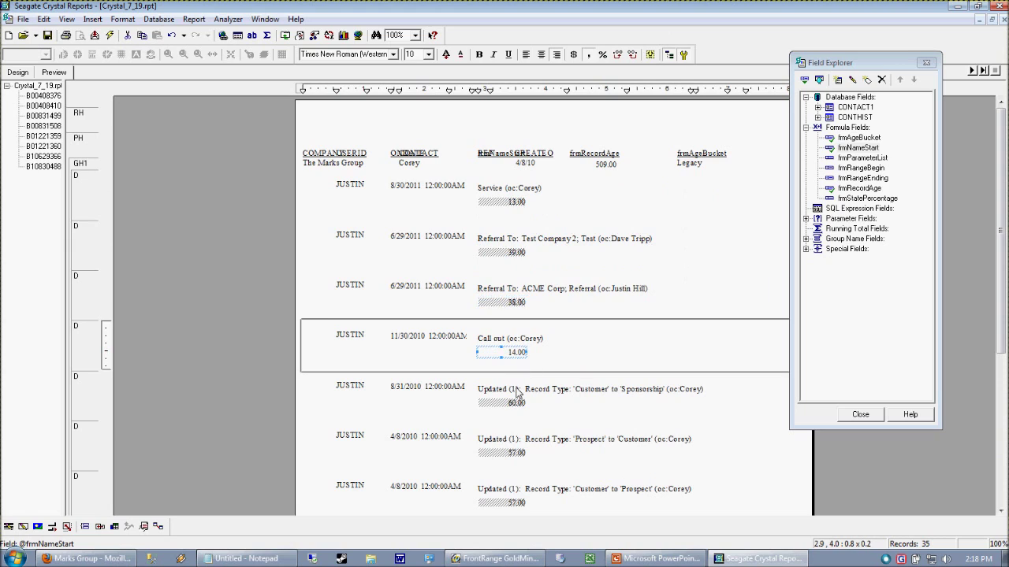
{"action": "left_click", "coordinate": [516, 405]}
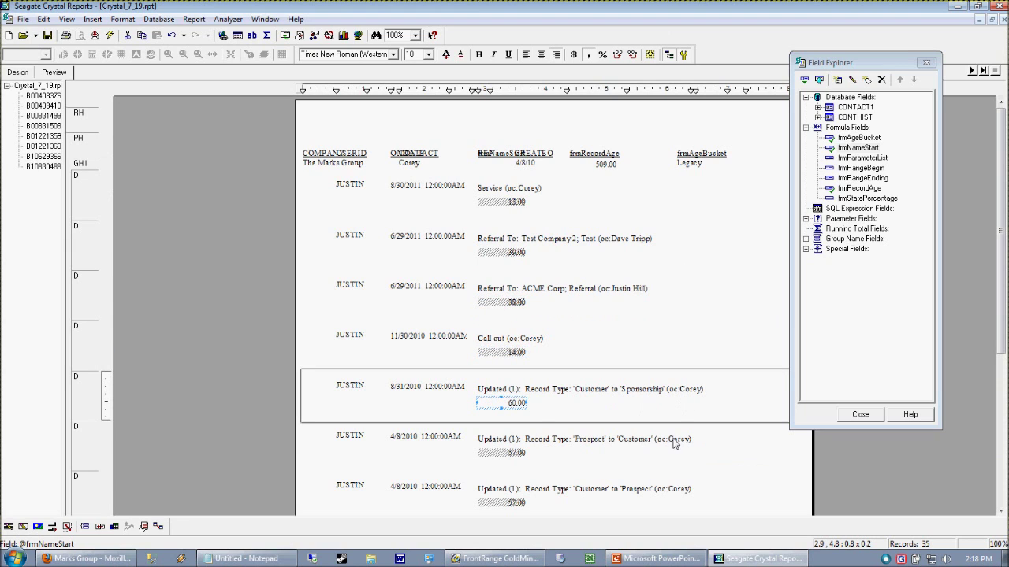
{"action": "left_click", "coordinate": [516, 424]}
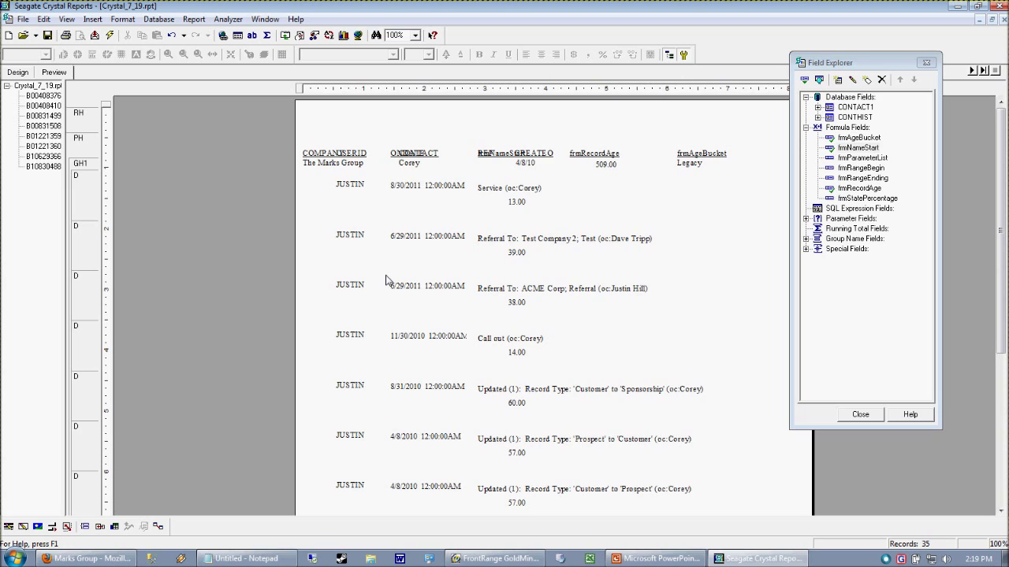
- Create a new formula named frmName and look up the Mid string function
{"action": "right_click", "coordinate": [849, 128]}
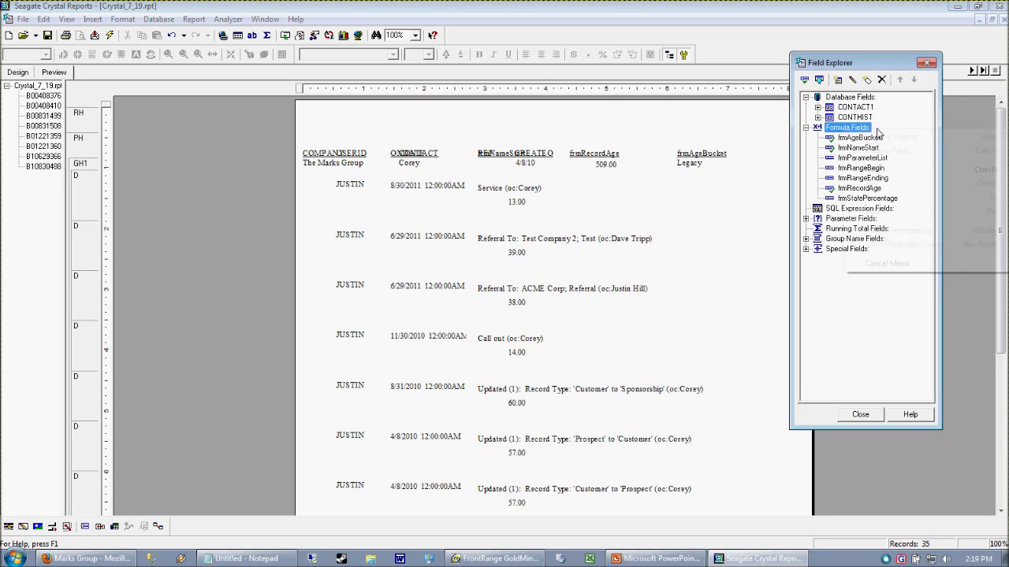
{"action": "left_click", "coordinate": [875, 169]}
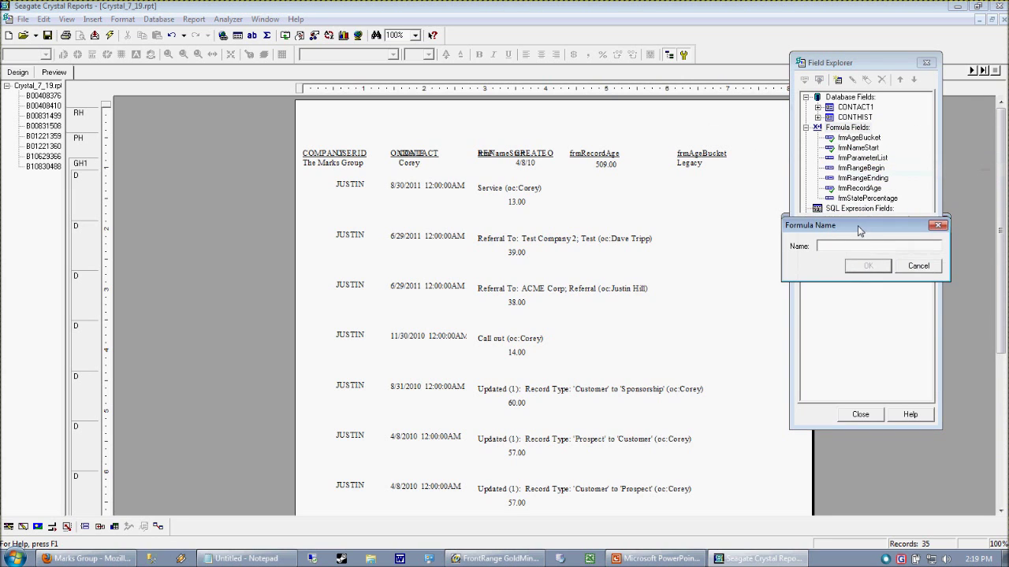
{"action": "type", "text": "frm"}
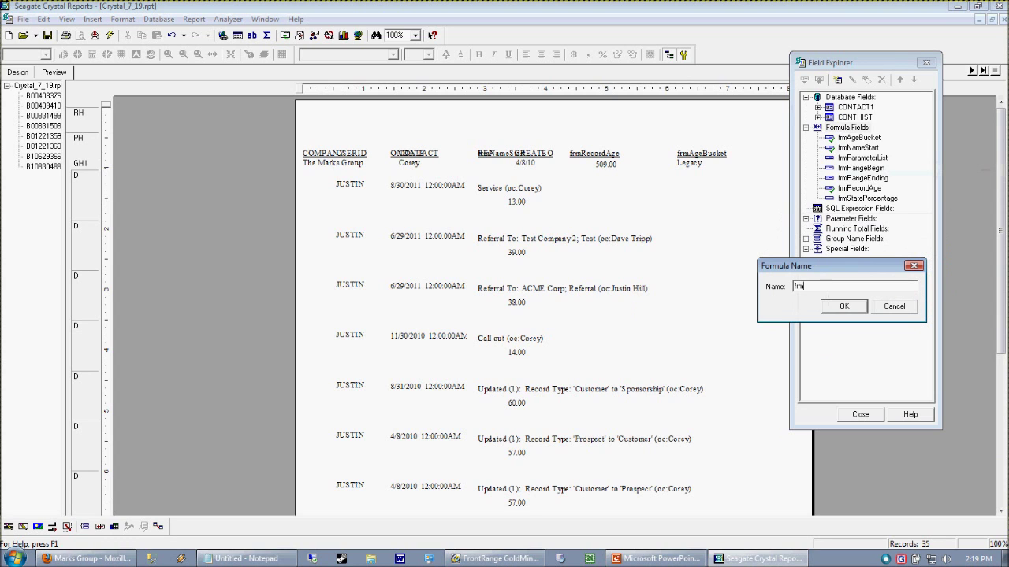
{"action": "type", "text": "Name"}
{"action": "left_click", "coordinate": [842, 305]}
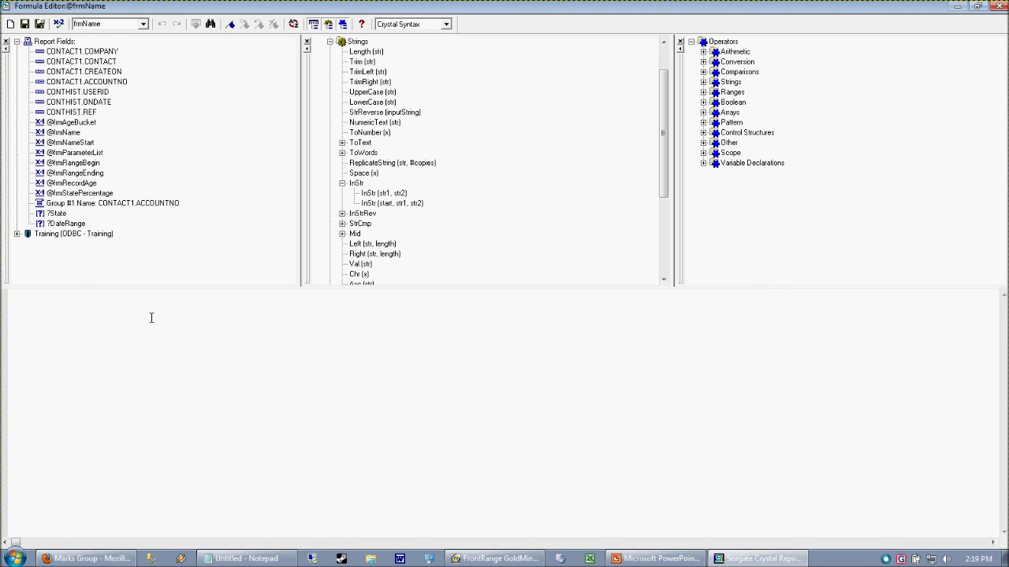
{"action": "left_click", "coordinate": [356, 234]}
{"action": "left_click", "coordinate": [342, 234]}
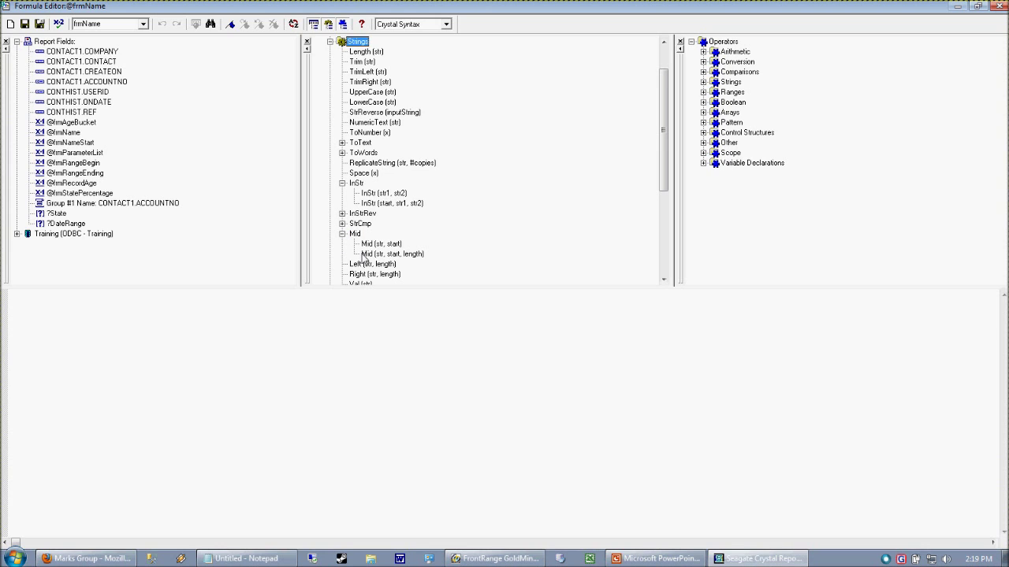
{"action": "left_click", "coordinate": [369, 244]}
{"action": "key", "text": "BackSpace"}
{"action": "key", "text": "BackSpace"}
{"action": "left_click", "coordinate": [393, 306]}
{"action": "type", "text": "MID("}
{"action": "double_click", "coordinate": [70, 112]}
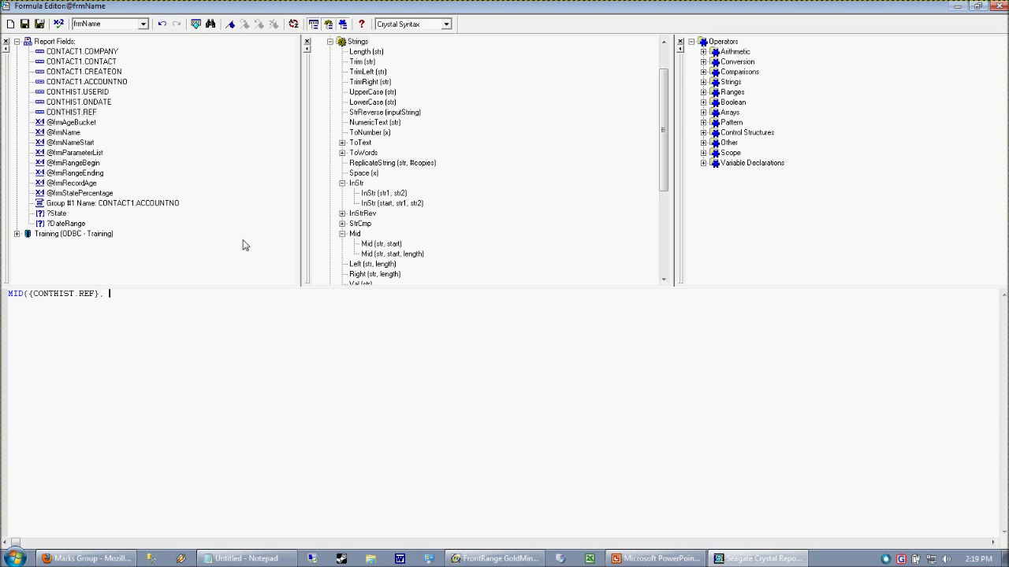
{"action": "left_click", "coordinate": [52, 148]}
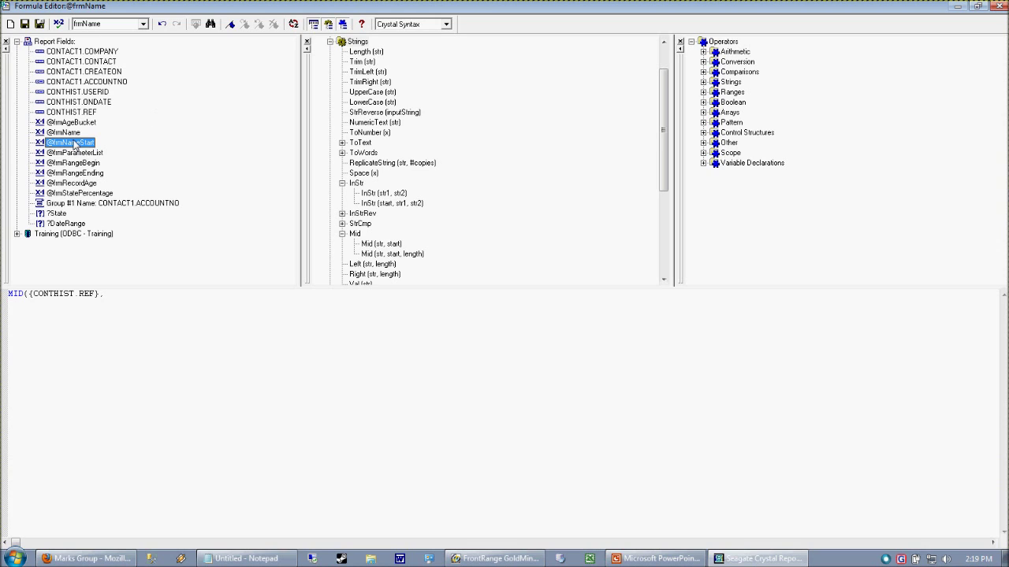
{"action": "double_click", "coordinate": [77, 146]}
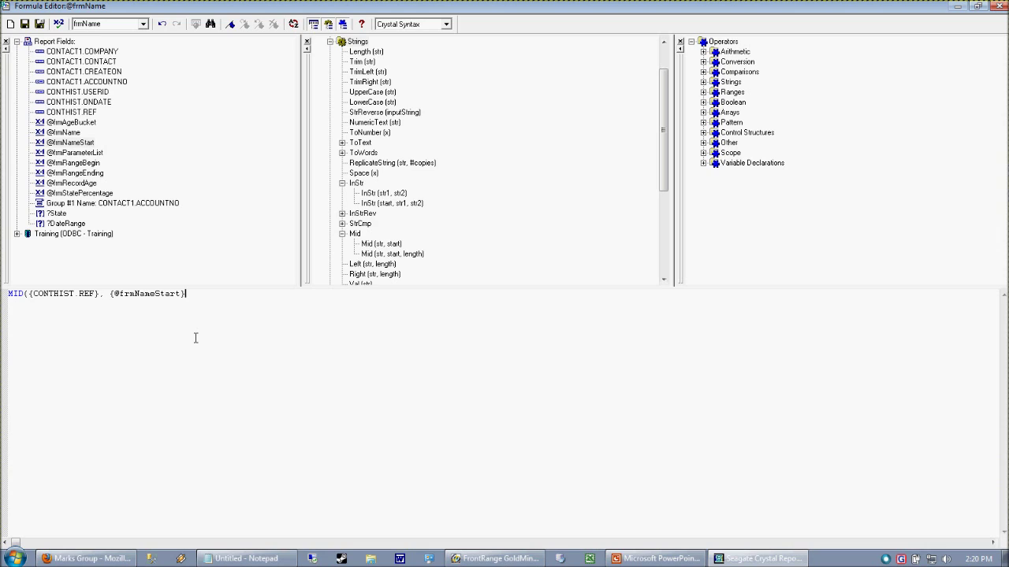
{"action": "type", "text": ")"}
{"action": "left_click_drag", "start_coordinate": [29, 298], "coordinate": [186, 295]}
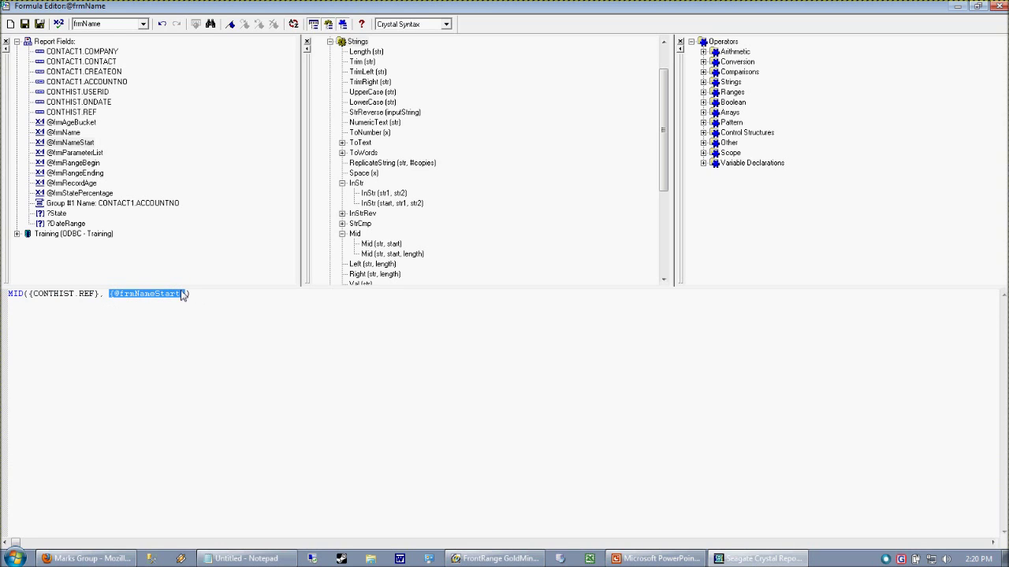
{"action": "left_click", "coordinate": [59, 23]}
{"action": "left_click", "coordinate": [532, 308]}
{"action": "left_click", "coordinate": [40, 23]}
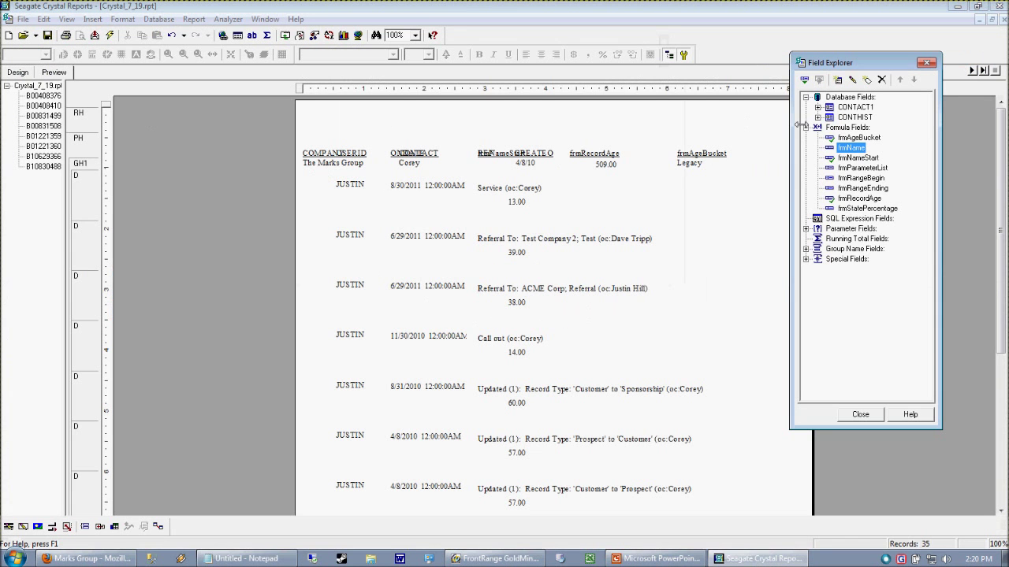
{"action": "left_click", "coordinate": [30, 75]}
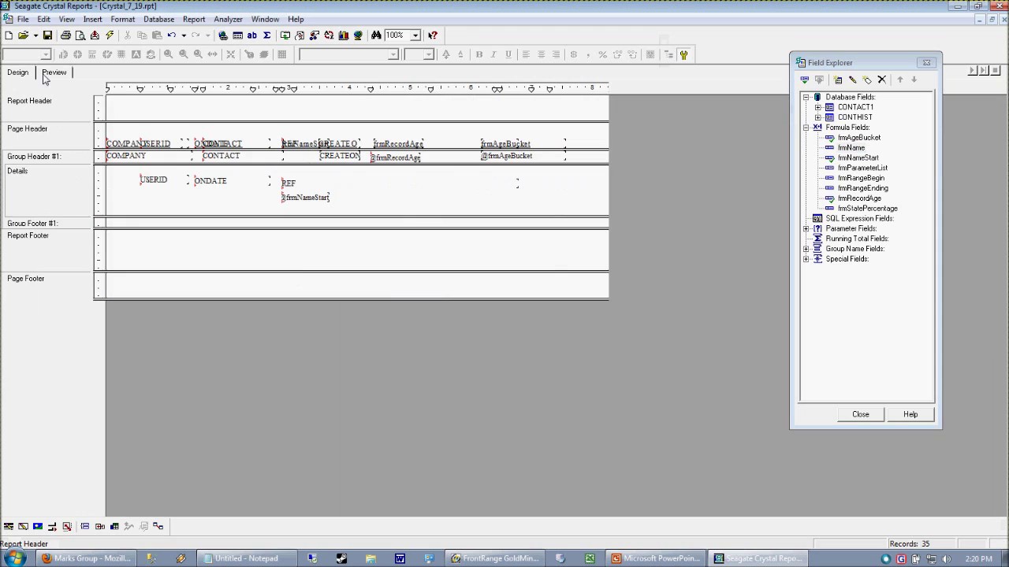
{"action": "left_click_drag", "start_coordinate": [847, 148], "coordinate": [280, 208]}
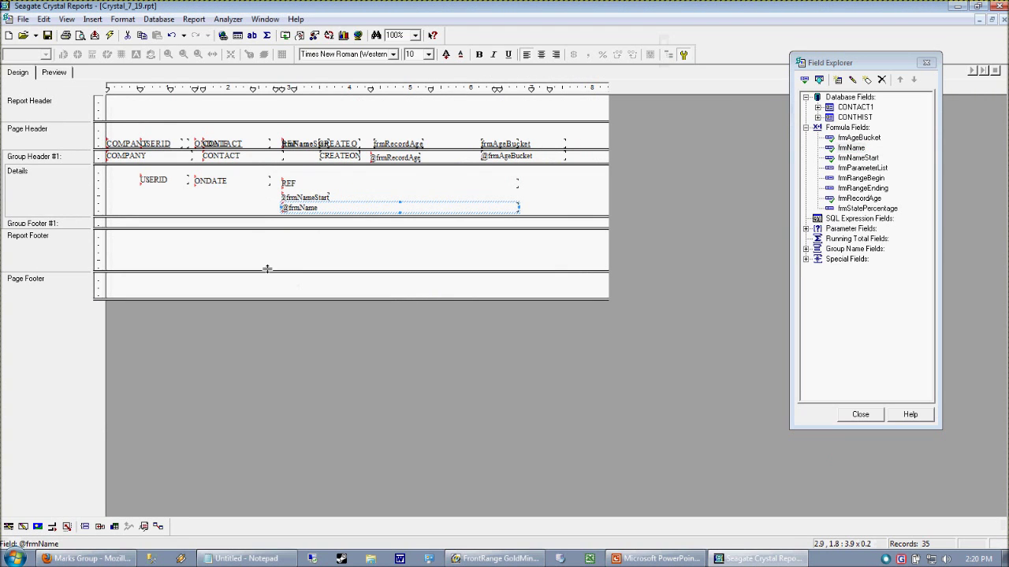
{"action": "left_click", "coordinate": [53, 72]}
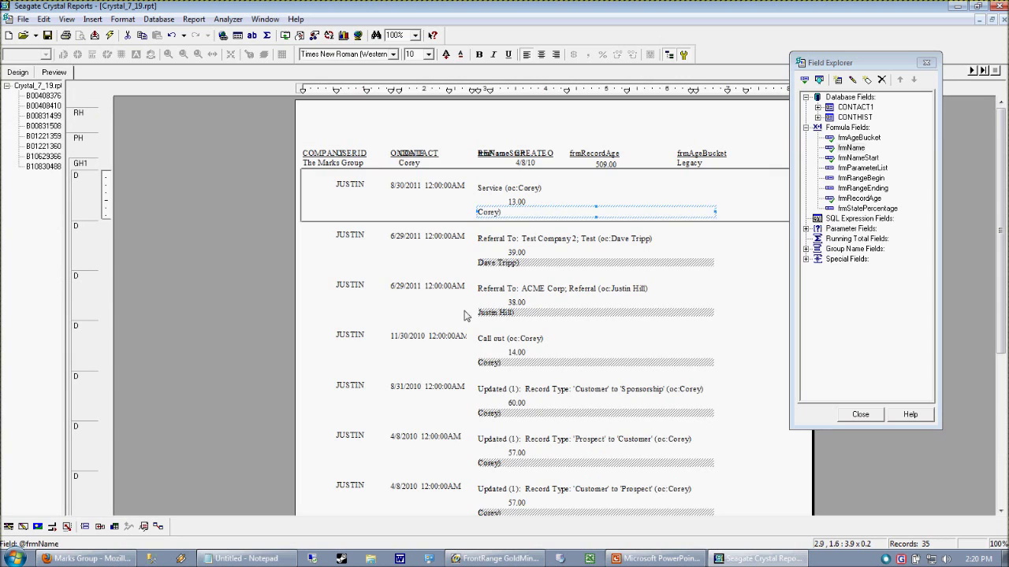
{"action": "left_click", "coordinate": [386, 268]}
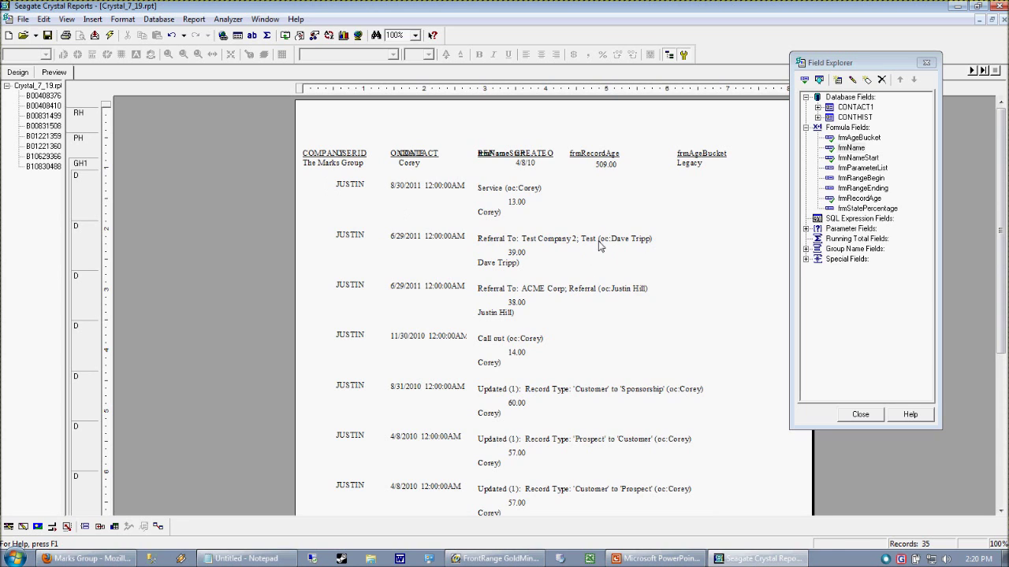
{"action": "left_click", "coordinate": [651, 244]}
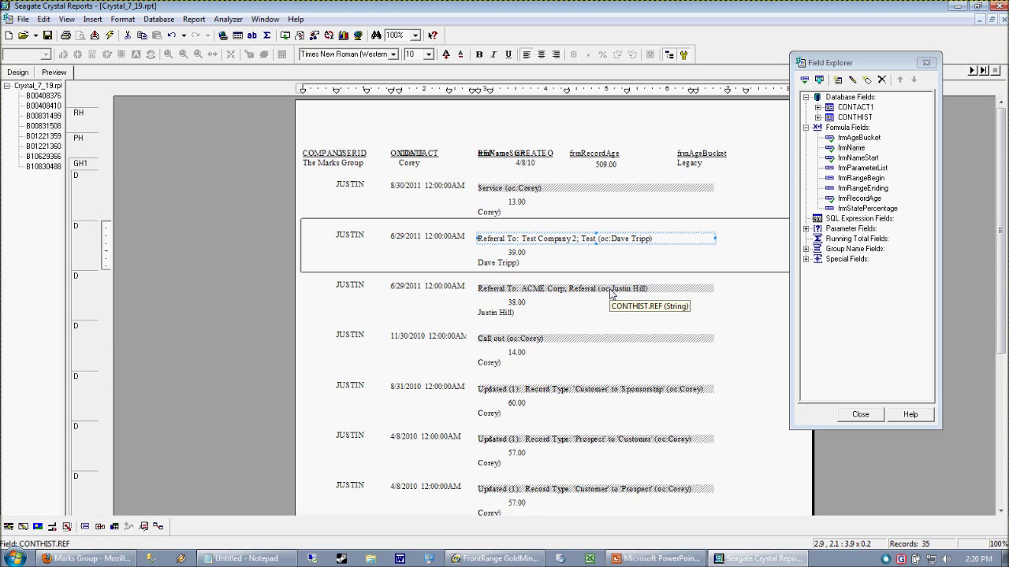
{"action": "left_click", "coordinate": [516, 203]}
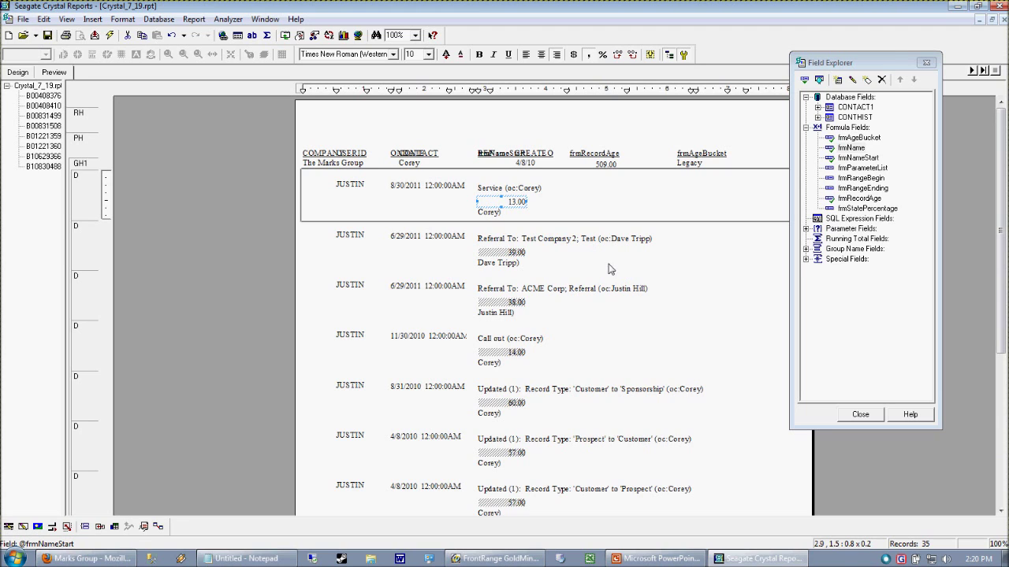
- Begin another new formula from the Formula Fields list
{"action": "left_click", "coordinate": [848, 127]}
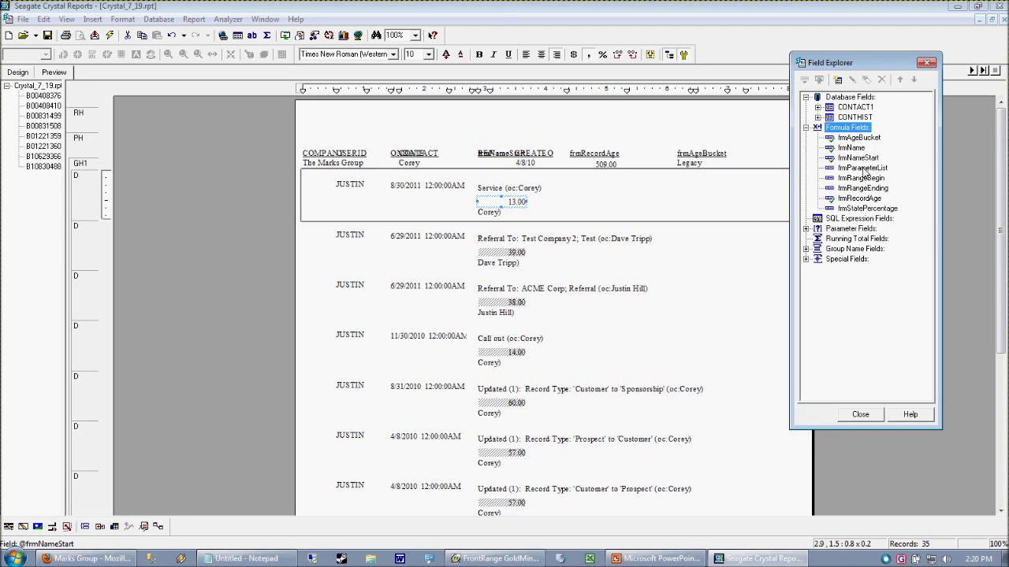
{"action": "left_click", "coordinate": [863, 168]}
{"action": "left_click", "coordinate": [857, 160]}
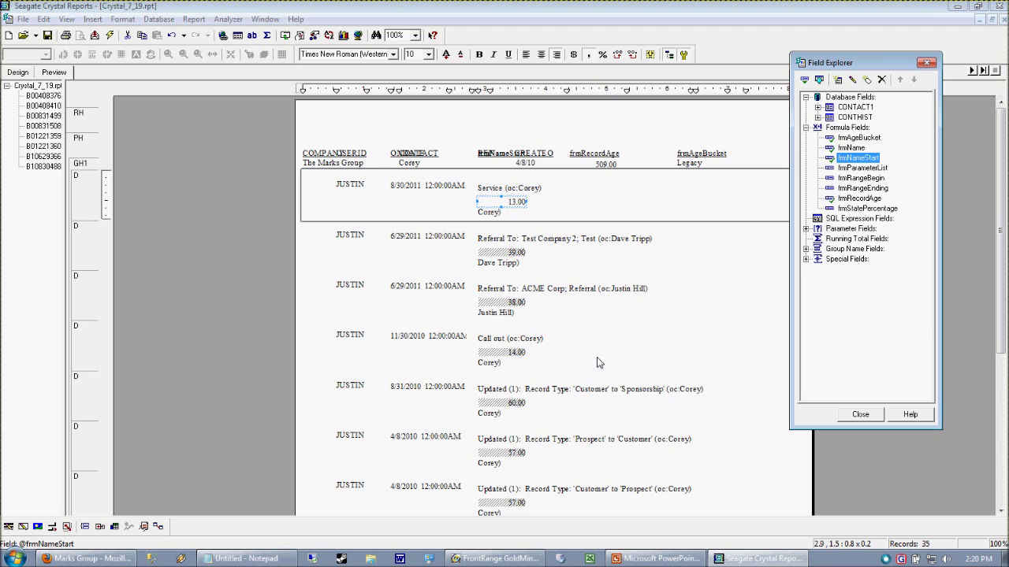
{"action": "right_click", "coordinate": [846, 128]}
- Name the new formula frmNameEnd and start an INSTR call on CONTHIST.REF
{"action": "left_click", "coordinate": [874, 169]}
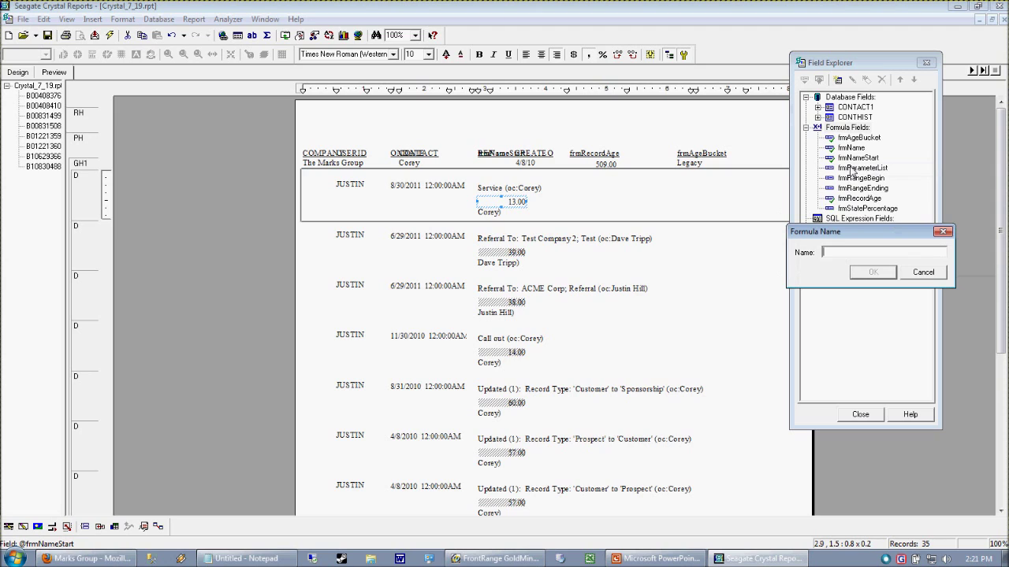
{"action": "type", "text": "frmNameEnd"}
{"action": "left_click", "coordinate": [872, 273]}
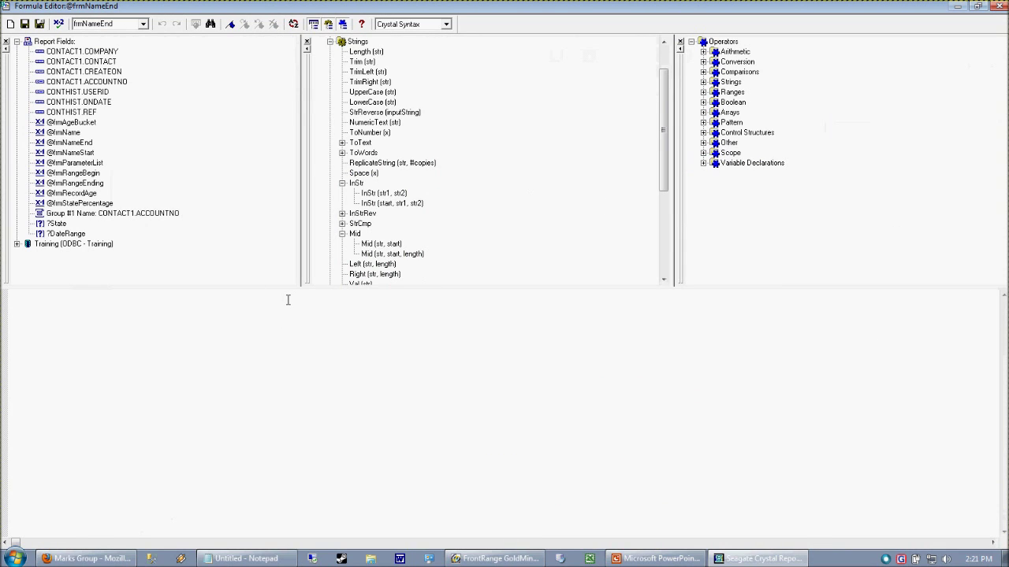
{"action": "type", "text": "INSTR"}
{"action": "type", "text": "("}
{"action": "left_click", "coordinate": [68, 114]}
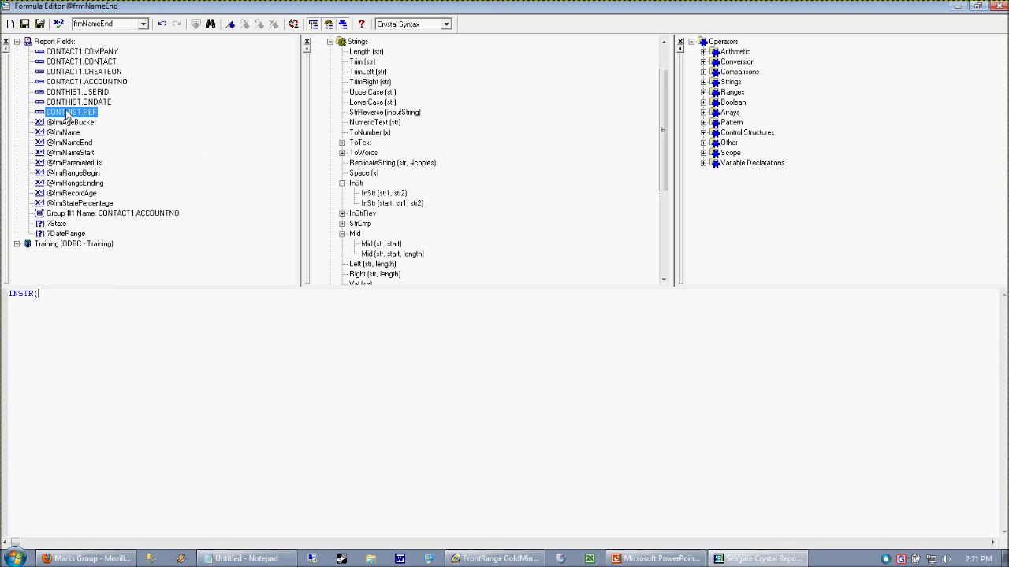
{"action": "double_click", "coordinate": [68, 114]}
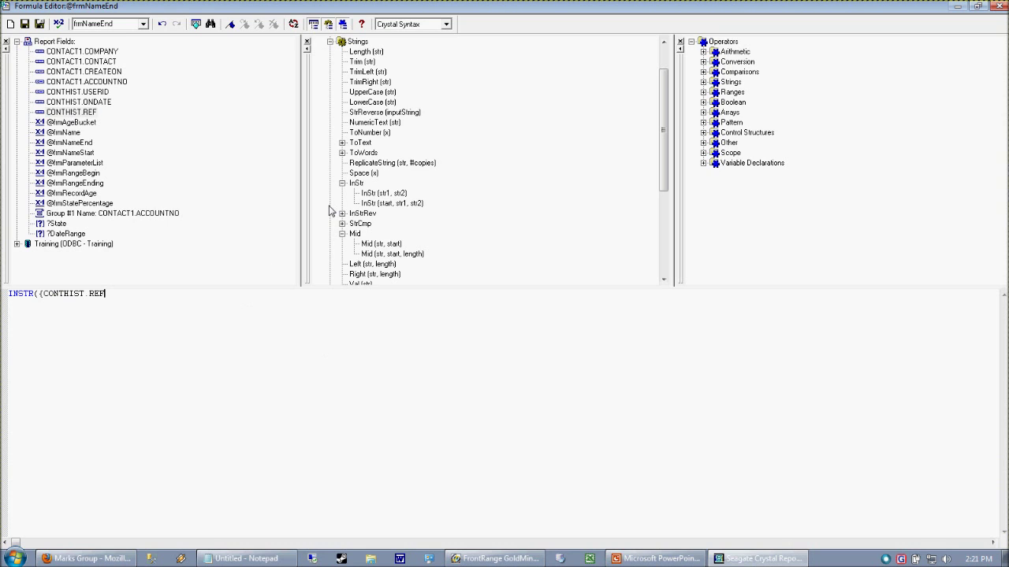
- Replace it with LEN({CONTHIST.REF}) and save the formula
{"action": "key", "text": "BackSpace"}
{"action": "key", "text": "BackSpace"}
{"action": "key", "text": "BackSpace"}
{"action": "key", "text": "BackSpace"}
{"action": "key", "text": "BackSpace"}
{"action": "key", "text": "BackSpace"}
{"action": "key", "text": "BackSpace"}
{"action": "key", "text": "BackSpace"}
{"action": "key", "text": "BackSpace"}
{"action": "key", "text": "BackSpace"}
{"action": "key", "text": "BackSpace"}
{"action": "key", "text": "BackSpace"}
{"action": "key", "text": "BackSpace"}
{"action": "key", "text": "BackSpace"}
{"action": "key", "text": "BackSpace"}
{"action": "key", "text": "BackSpace"}
{"action": "key", "text": "BackSpace"}
{"action": "key", "text": "BackSpace"}
{"action": "key", "text": "BackSpace"}
{"action": "type", "text": "len"}
{"action": "key", "text": "BackSpace"}
{"action": "key", "text": "BackSpace"}
{"action": "key", "text": "BackSpace"}
{"action": "type", "text": "LEN"}
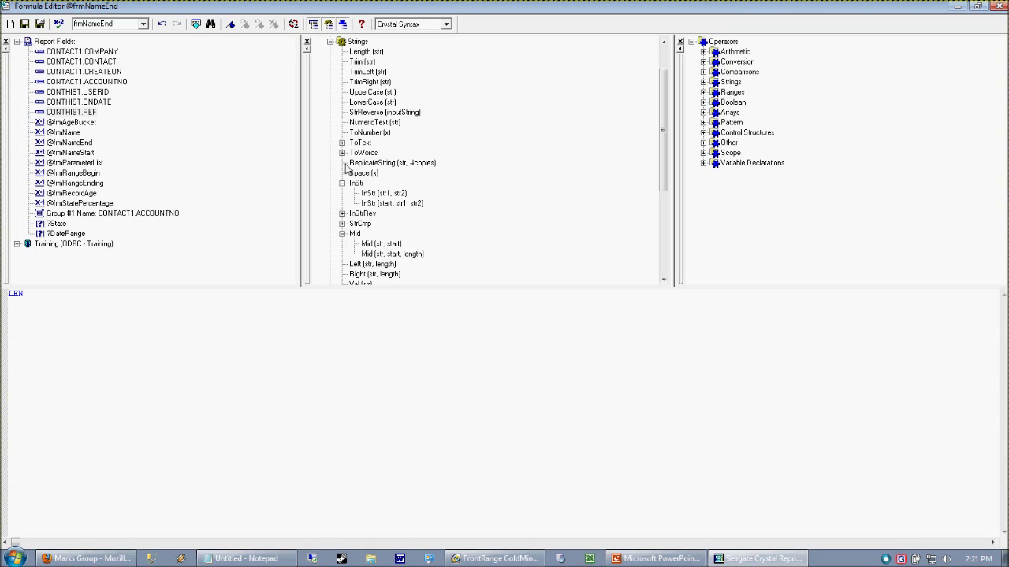
{"action": "left_click", "coordinate": [355, 43]}
{"action": "left_click_drag", "start_coordinate": [668, 162], "coordinate": [659, 184]}
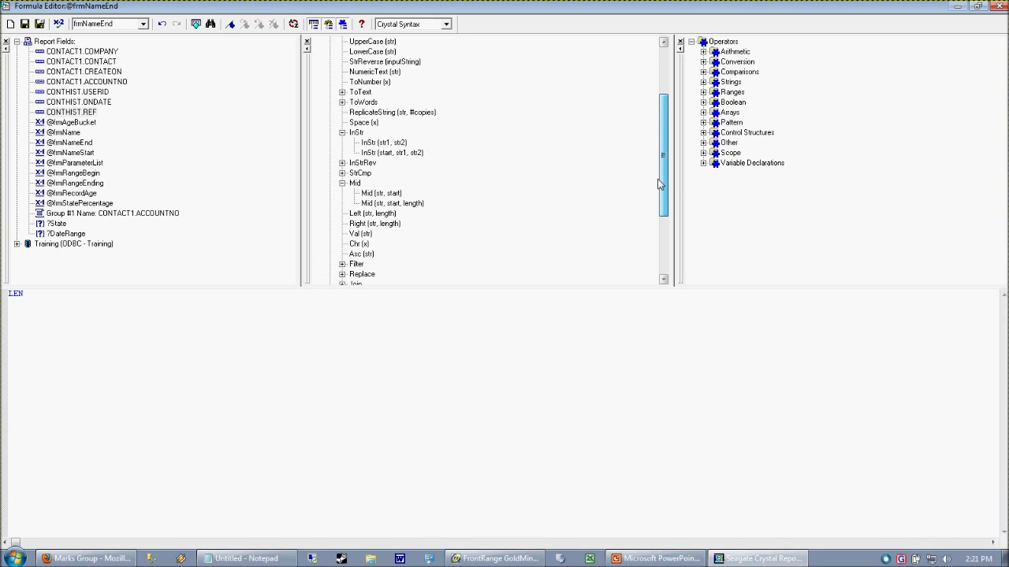
{"action": "left_click", "coordinate": [43, 296]}
{"action": "type", "text": "("}
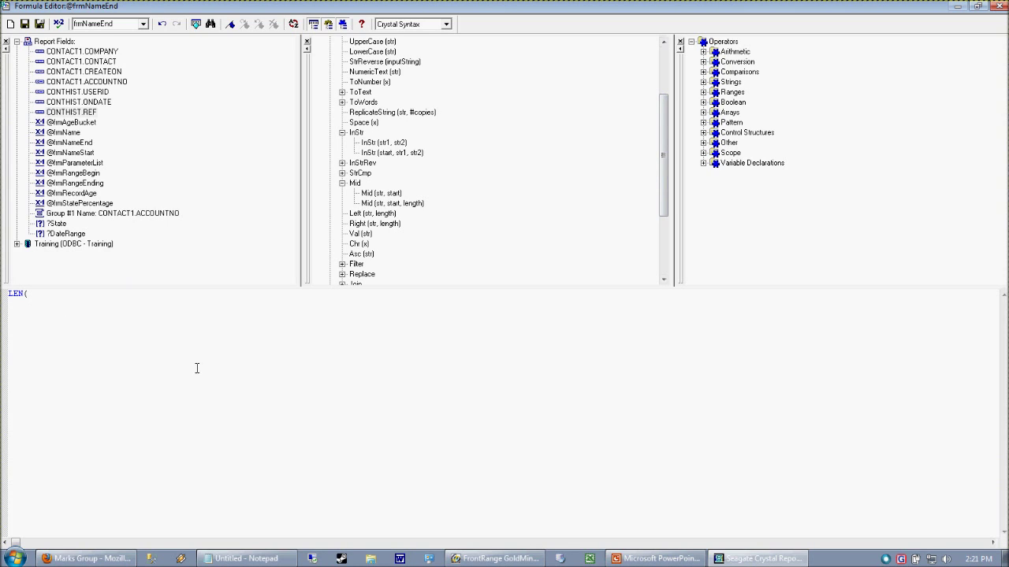
{"action": "double_click", "coordinate": [82, 115]}
{"action": "type", "text": ")"}
{"action": "left_click", "coordinate": [40, 24]}
{"action": "left_click", "coordinate": [17, 73]}
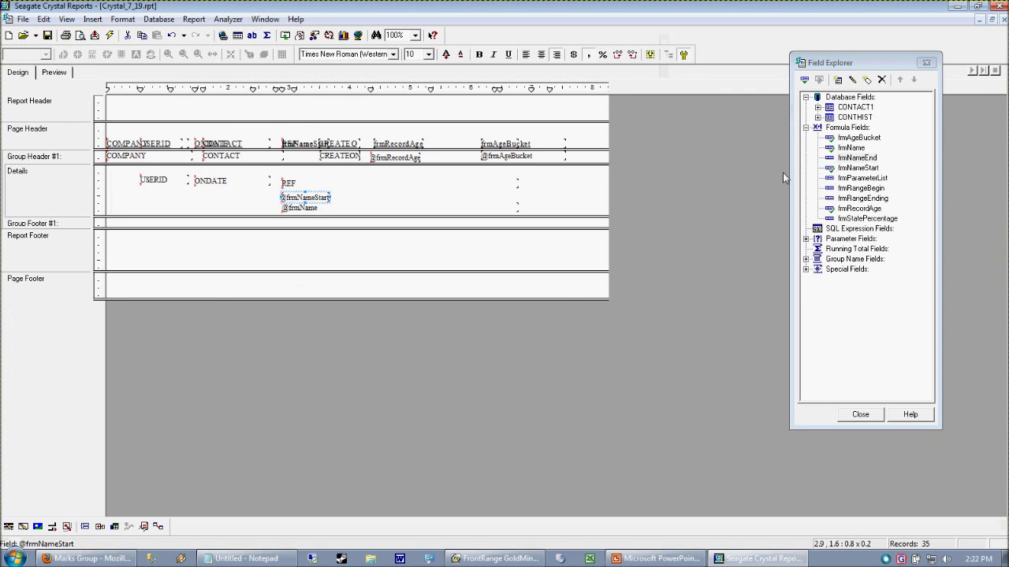
{"action": "left_click_drag", "start_coordinate": [853, 159], "coordinate": [343, 199]}
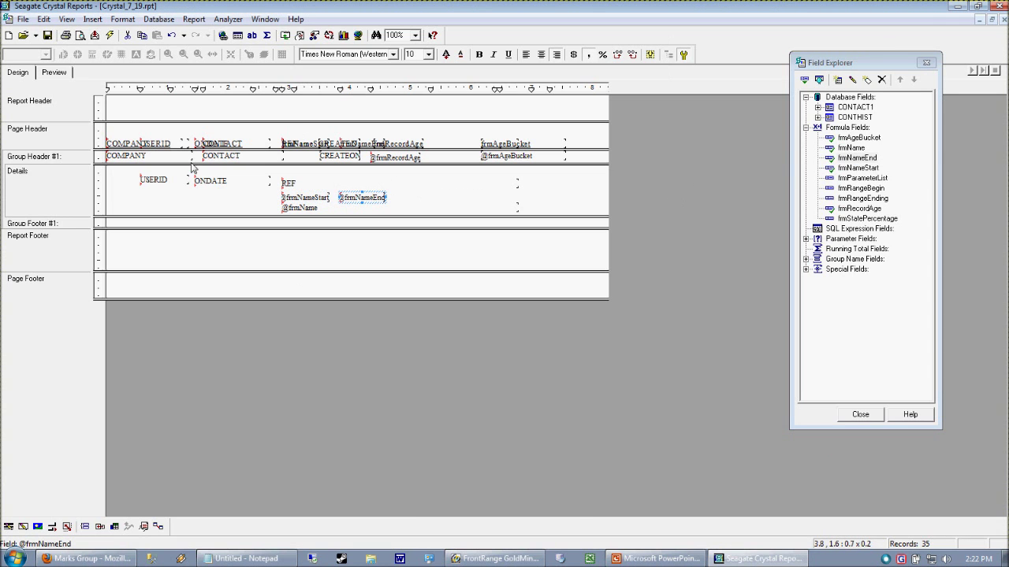
{"action": "left_click", "coordinate": [52, 73]}
{"action": "left_click", "coordinate": [630, 367]}
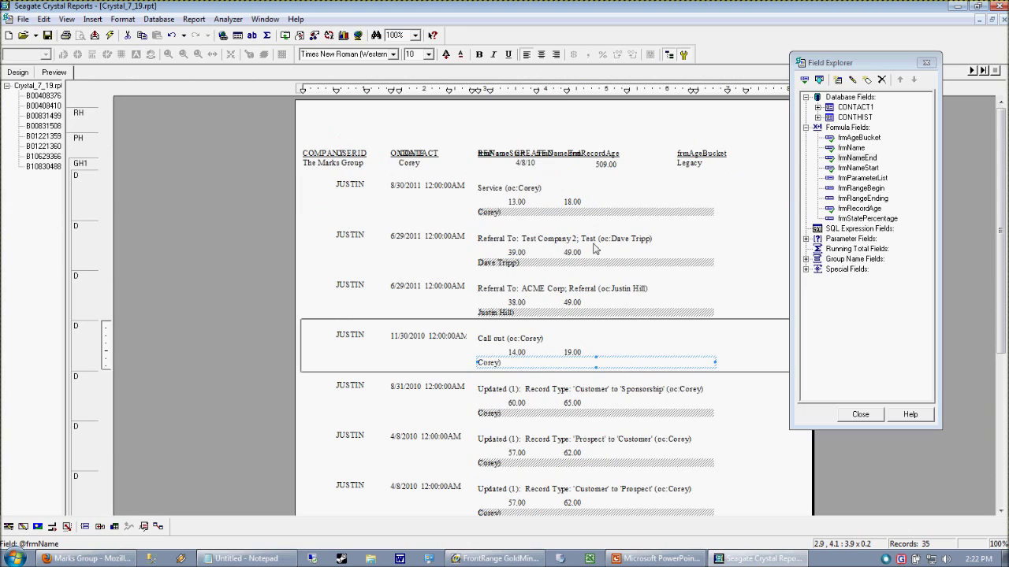
{"action": "left_click", "coordinate": [616, 245]}
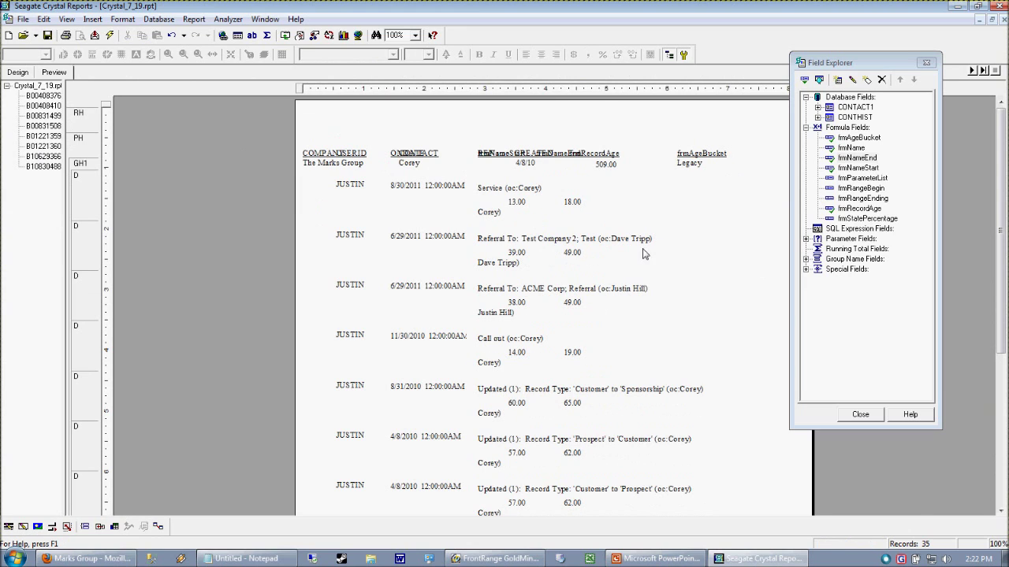
{"action": "left_click", "coordinate": [576, 203]}
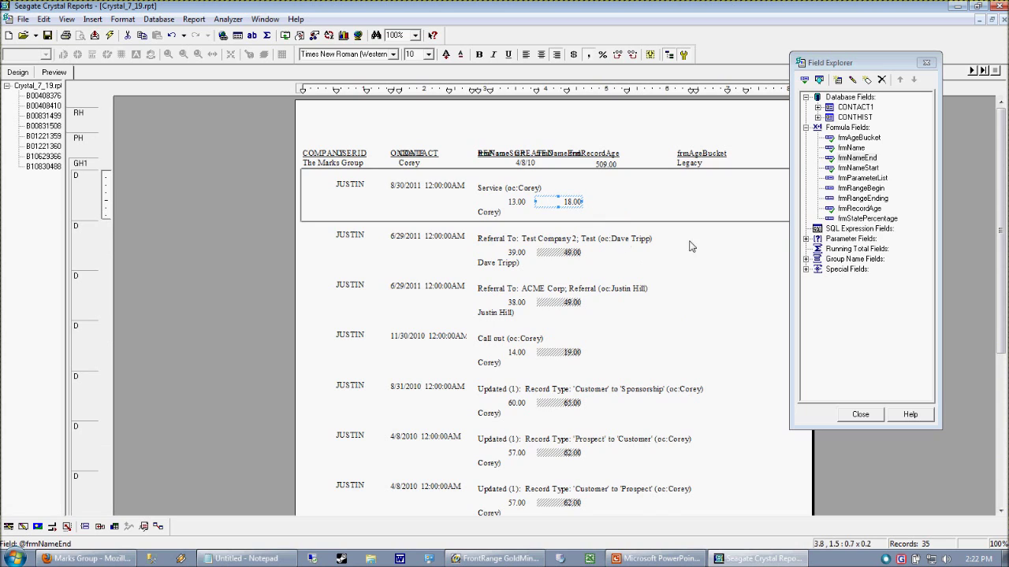
{"action": "left_click", "coordinate": [487, 213]}
{"action": "left_click", "coordinate": [851, 148]}
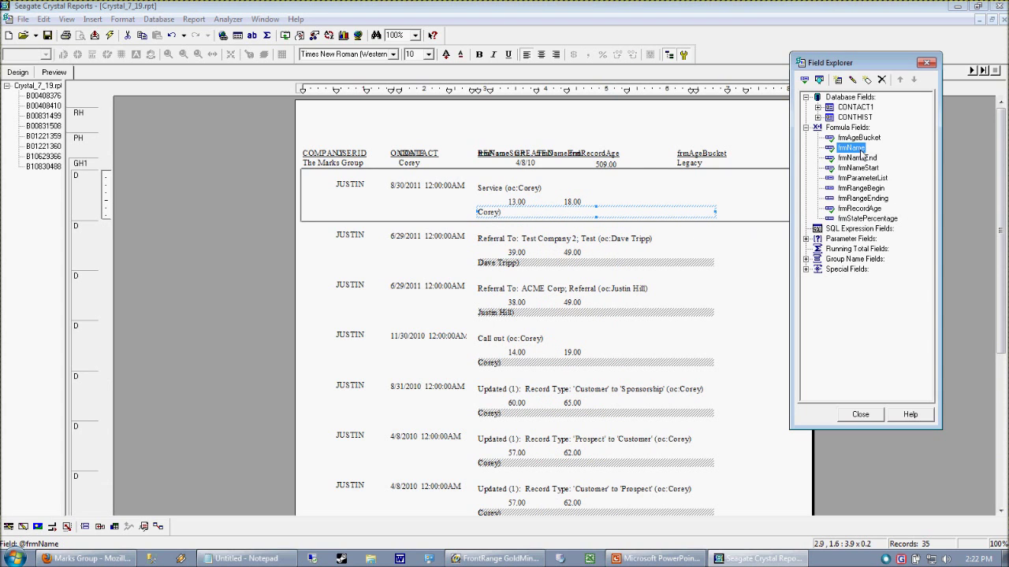
{"action": "right_click", "coordinate": [844, 149]}
{"action": "left_click", "coordinate": [875, 203]}
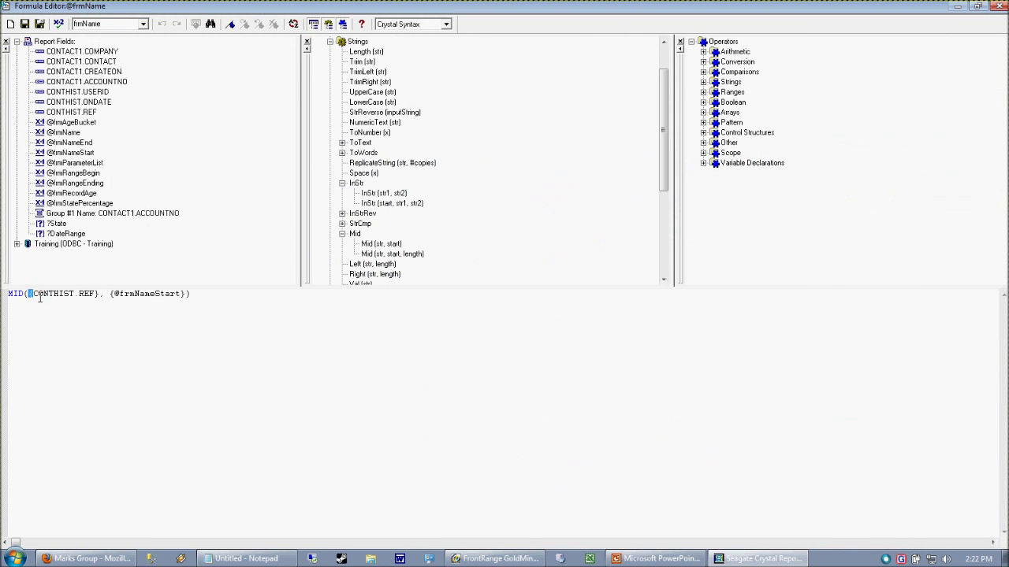
{"action": "left_click_drag", "start_coordinate": [29, 295], "coordinate": [186, 293]}
{"action": "left_click", "coordinate": [119, 322]}
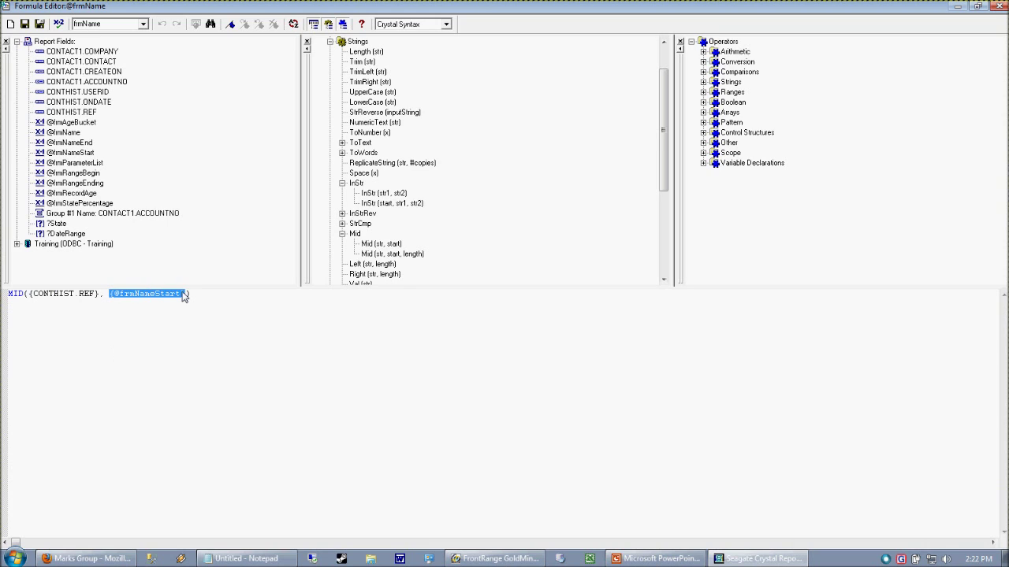
{"action": "left_click", "coordinate": [186, 293]}
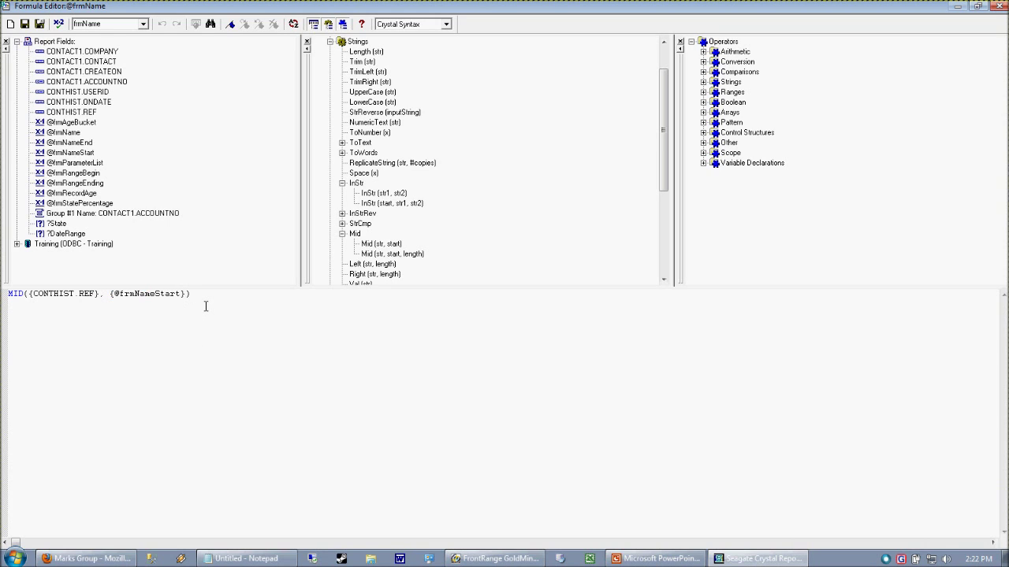
{"action": "type", "text": ", 4"}
{"action": "left_click", "coordinate": [39, 24]}
- Check the preview rows now showing Core, Dave and Just
{"action": "left_click", "coordinate": [648, 263]}
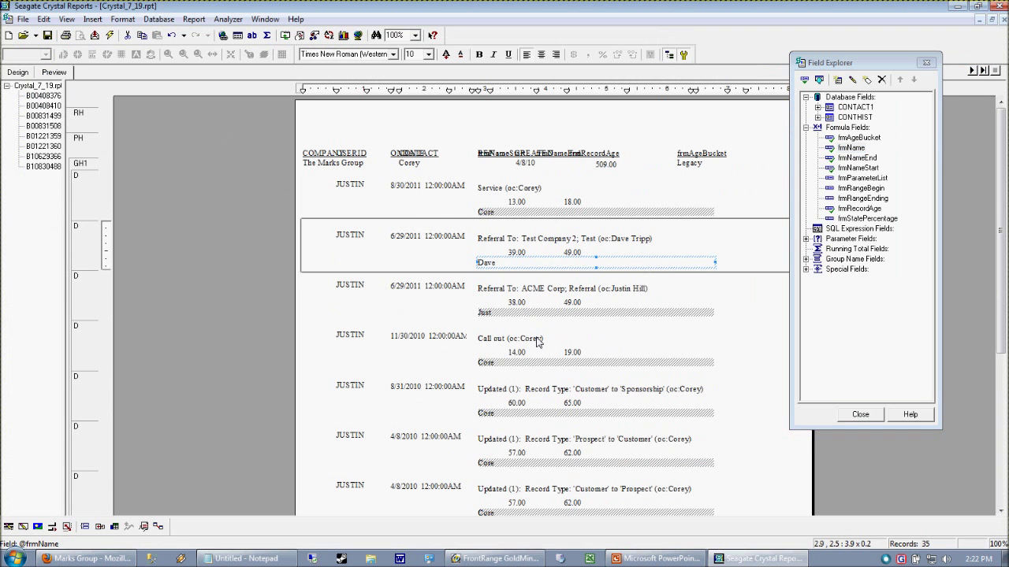
{"action": "left_click", "coordinate": [481, 313]}
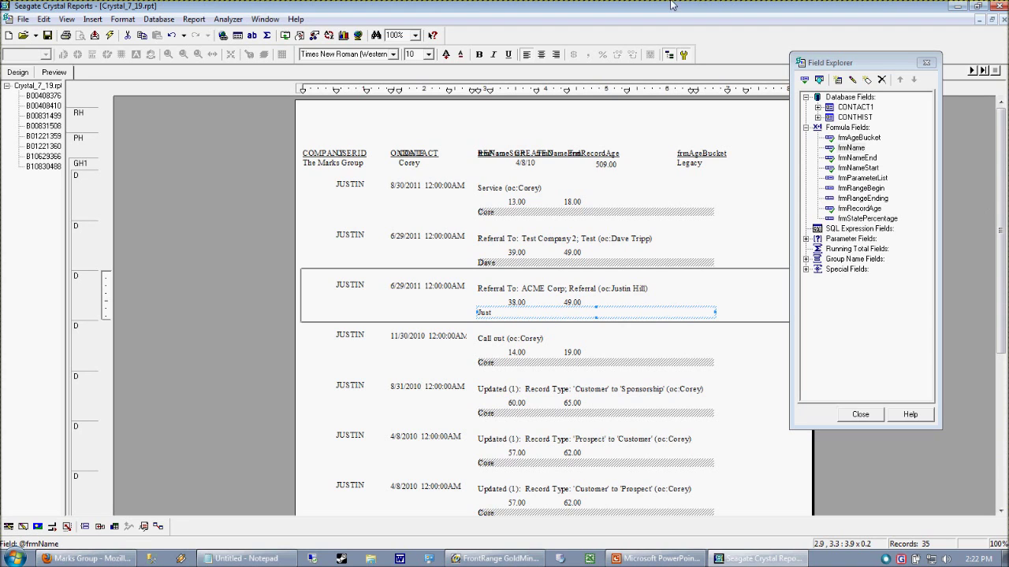
{"action": "right_click", "coordinate": [851, 149]}
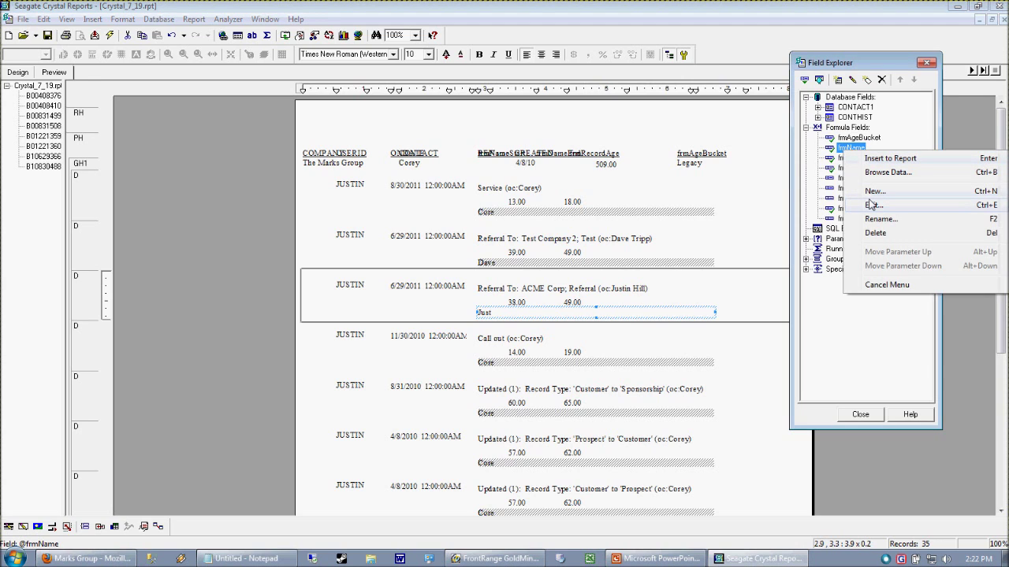
{"action": "left_click", "coordinate": [873, 205]}
{"action": "left_click", "coordinate": [202, 294]}
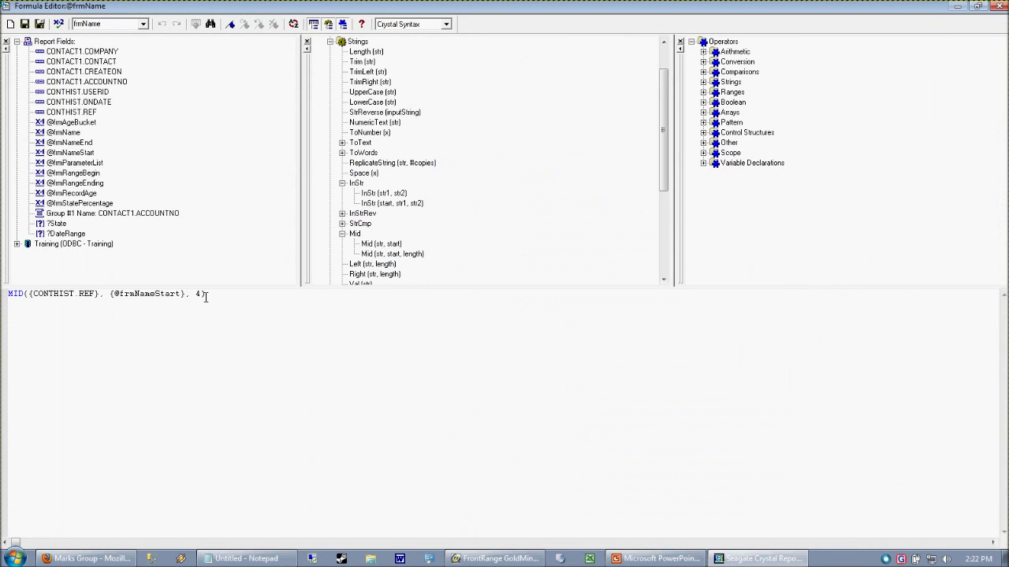
{"action": "key", "text": "BackSpace"}
{"action": "left_click", "coordinate": [193, 296]}
{"action": "double_click", "coordinate": [66, 143]}
{"action": "type", "text": "-"}
{"action": "double_click", "coordinate": [65, 153]}
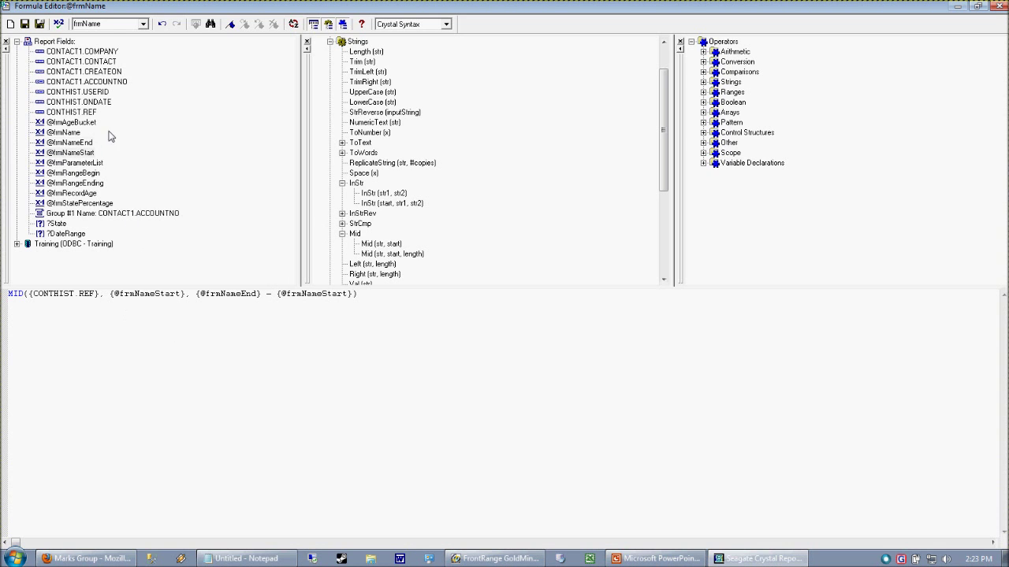
{"action": "left_click", "coordinate": [38, 24]}
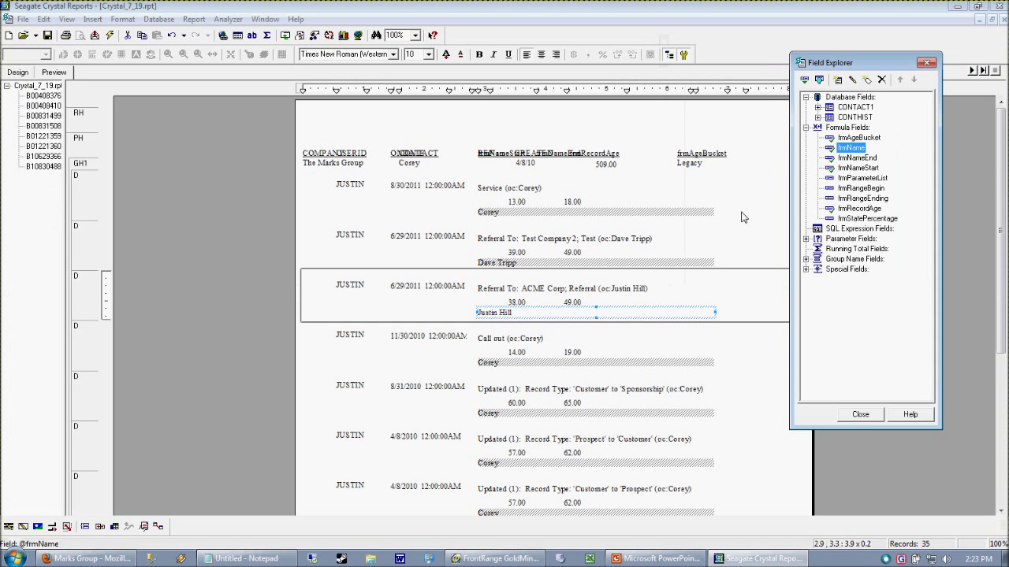
{"action": "left_click", "coordinate": [745, 343]}
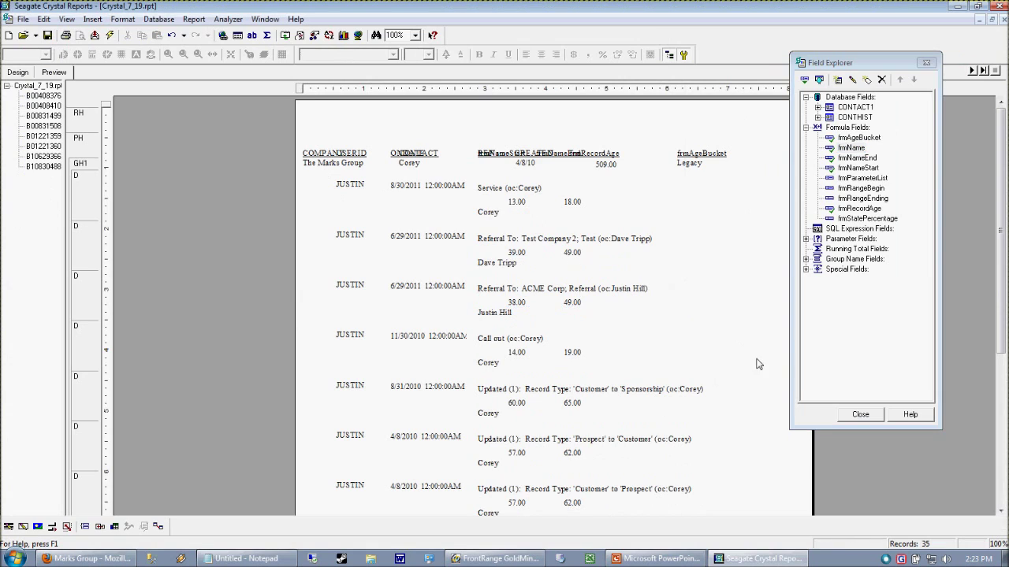
{"action": "left_click", "coordinate": [501, 315]}
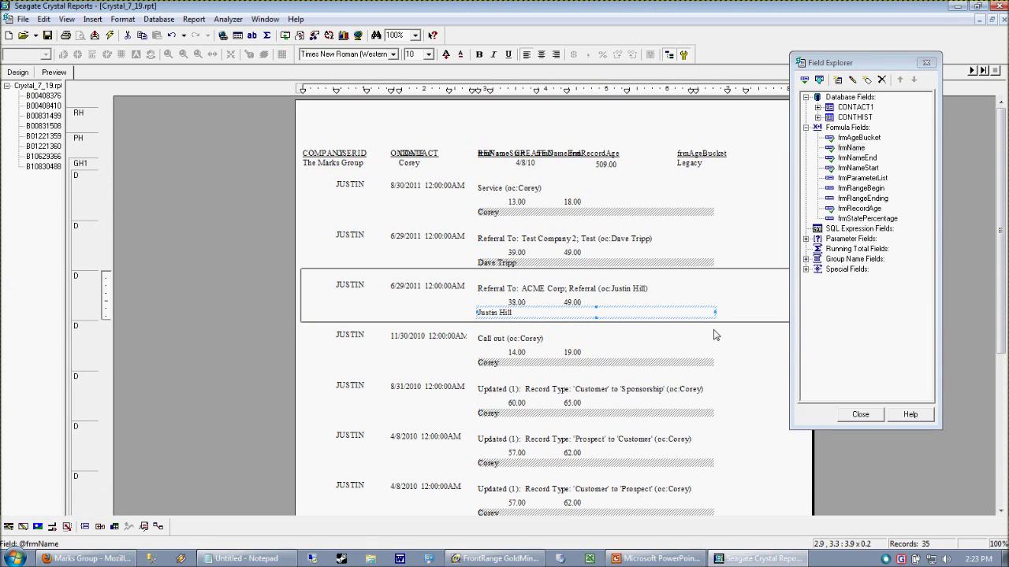
{"action": "right_click", "coordinate": [842, 148]}
{"action": "left_click", "coordinate": [867, 205]}
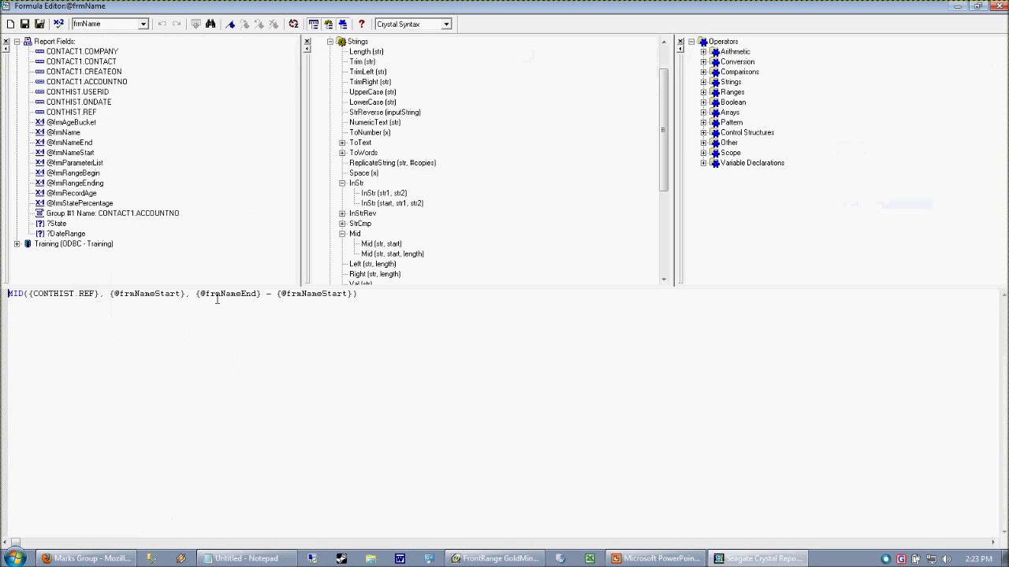
{"action": "left_click_drag", "start_coordinate": [200, 302], "coordinate": [342, 305]}
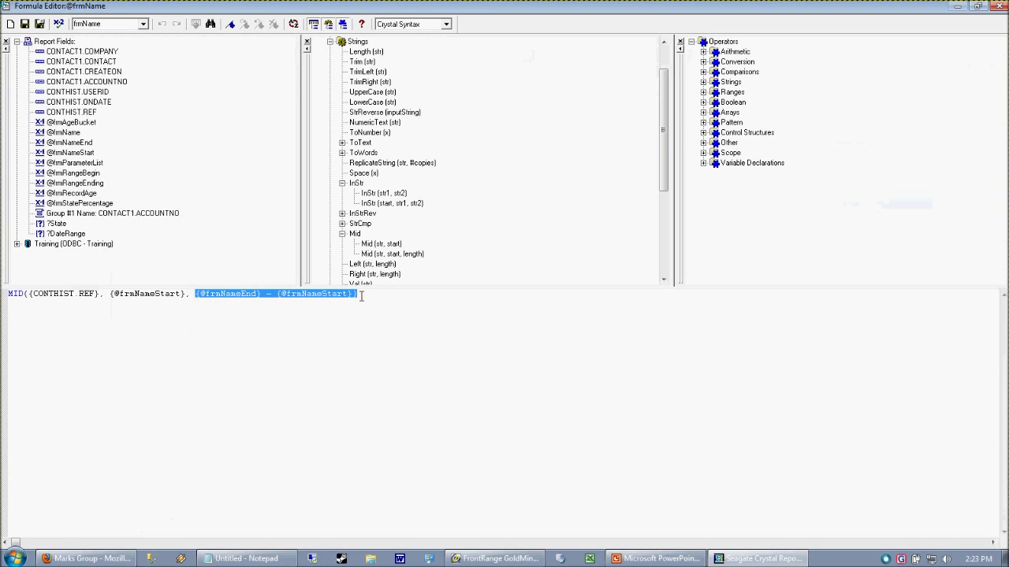
{"action": "left_click", "coordinate": [350, 295]}
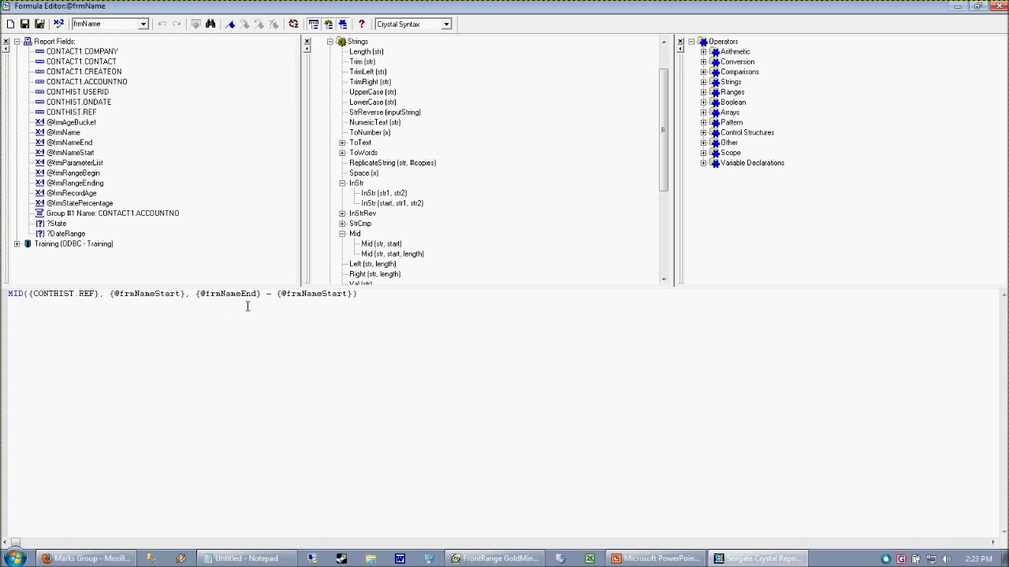
{"action": "type", "text": "}"}
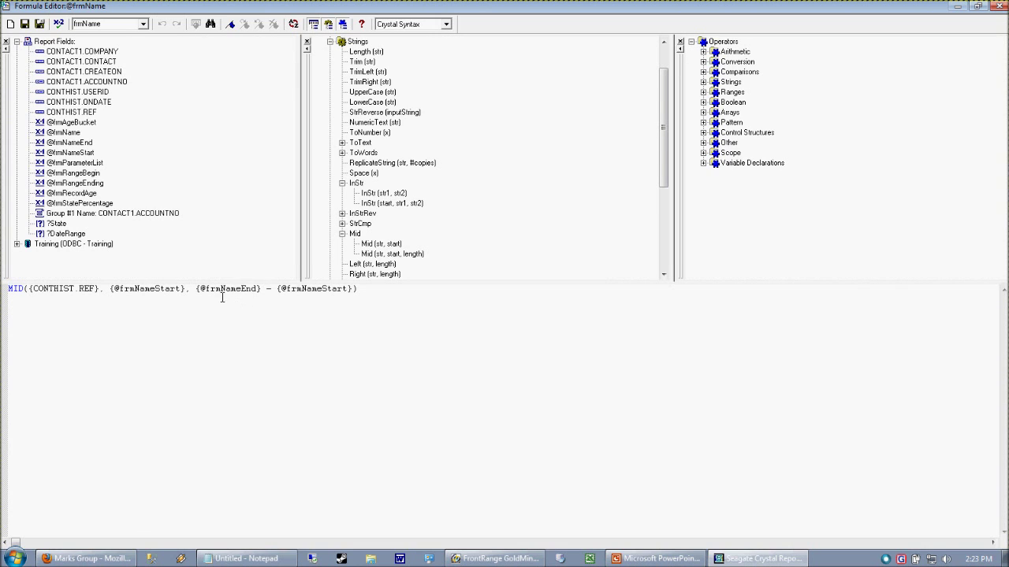
{"action": "left_click_drag", "start_coordinate": [221, 290], "coordinate": [362, 293]}
{"action": "left_click", "coordinate": [275, 290]}
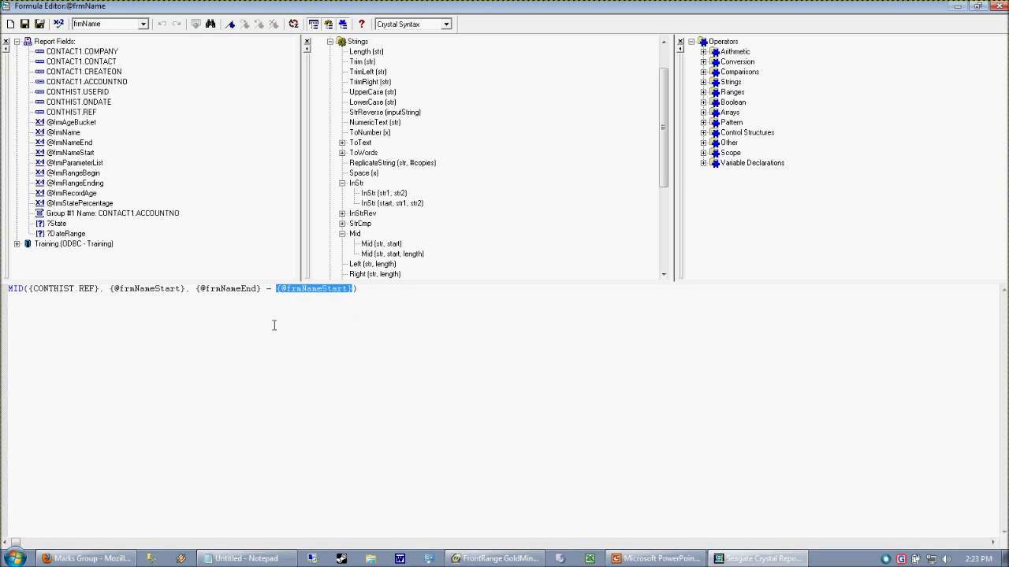
{"action": "left_click", "coordinate": [234, 293]}
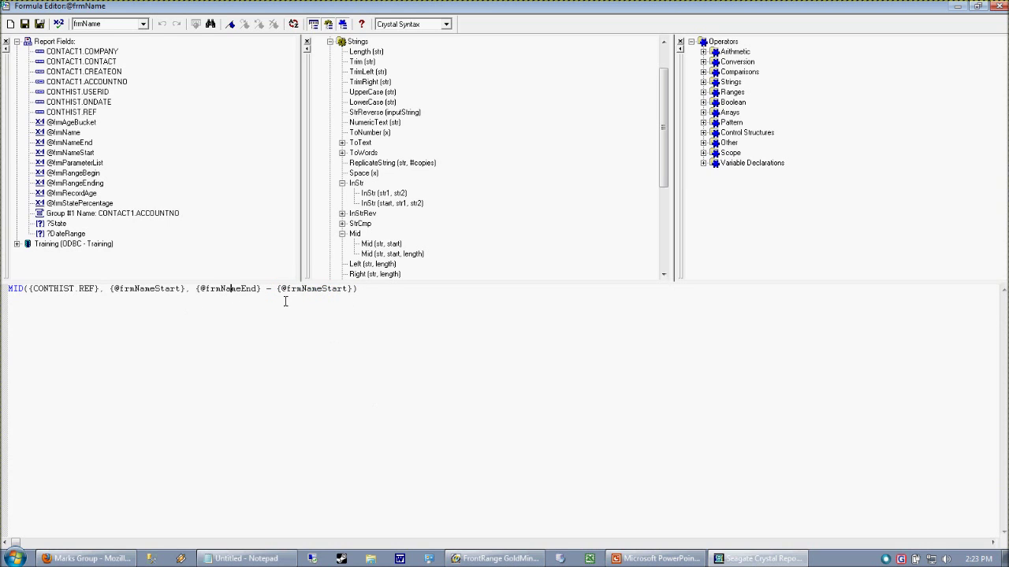
{"action": "left_click", "coordinate": [334, 315]}
{"action": "left_click", "coordinate": [39, 24]}
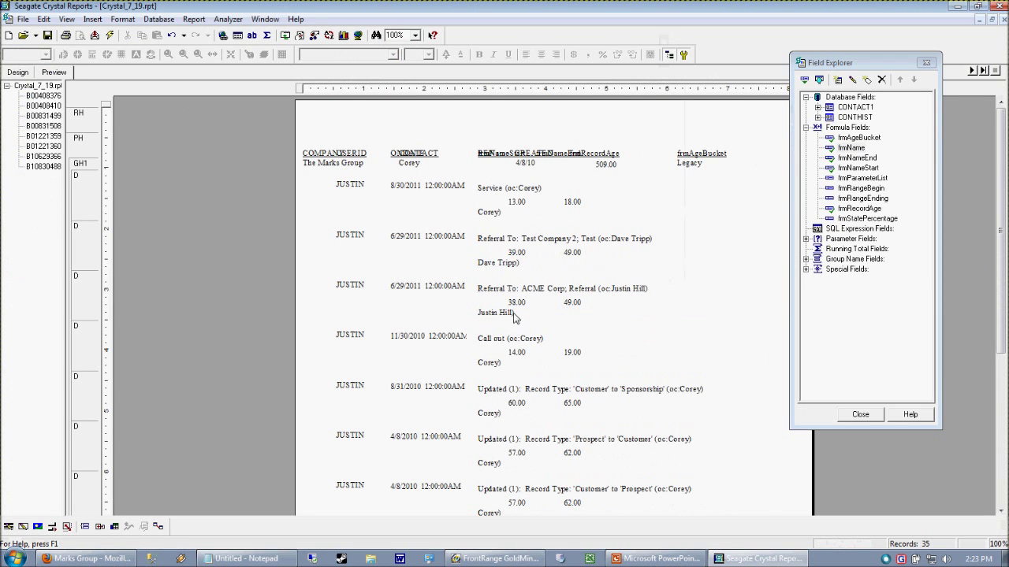
{"action": "left_click", "coordinate": [859, 150]}
{"action": "right_click", "coordinate": [861, 154]}
{"action": "left_click", "coordinate": [889, 207]}
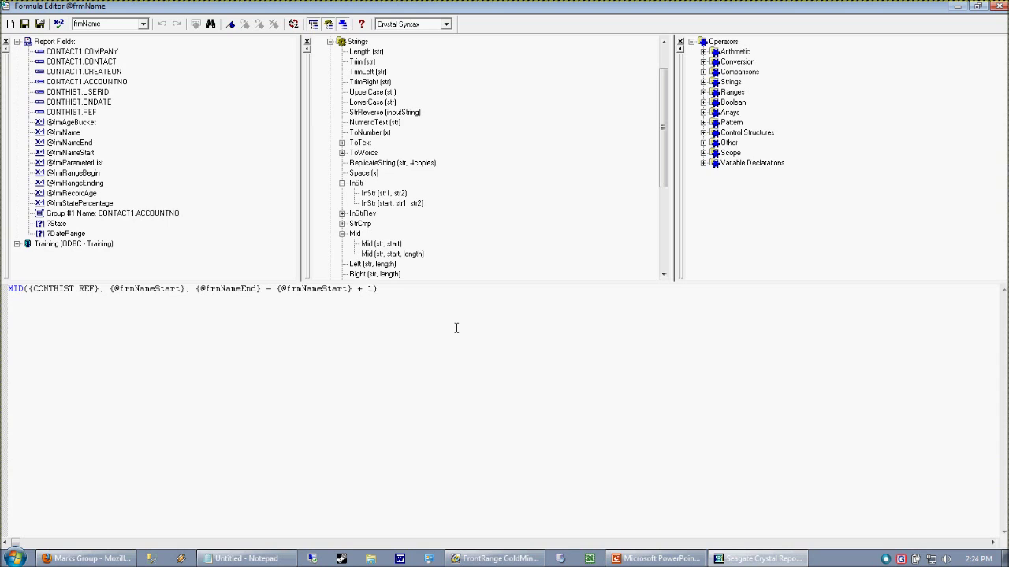
{"action": "key", "text": "BackSpace"}
{"action": "type", "text": "- 1"}
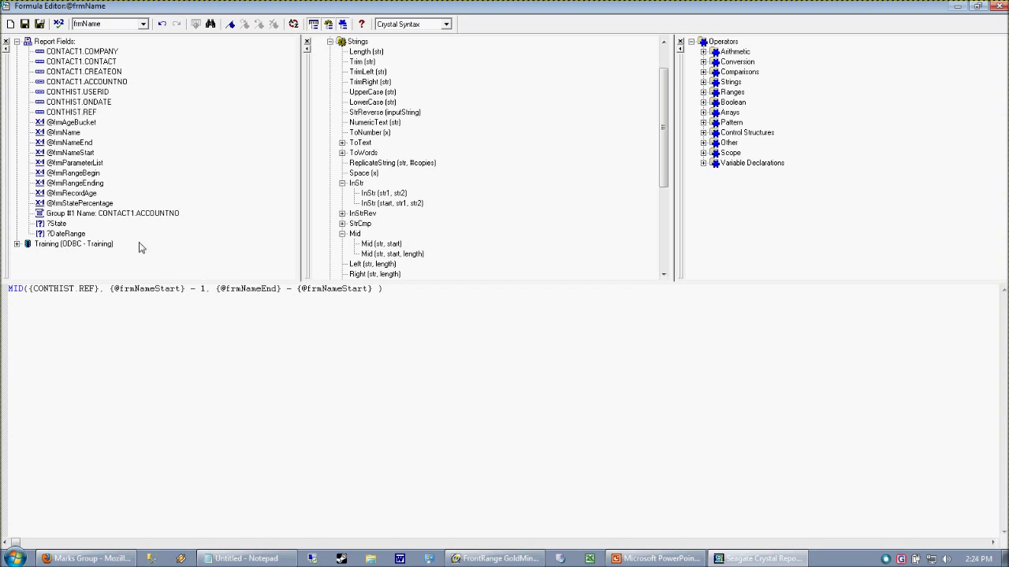
{"action": "left_click", "coordinate": [39, 24]}
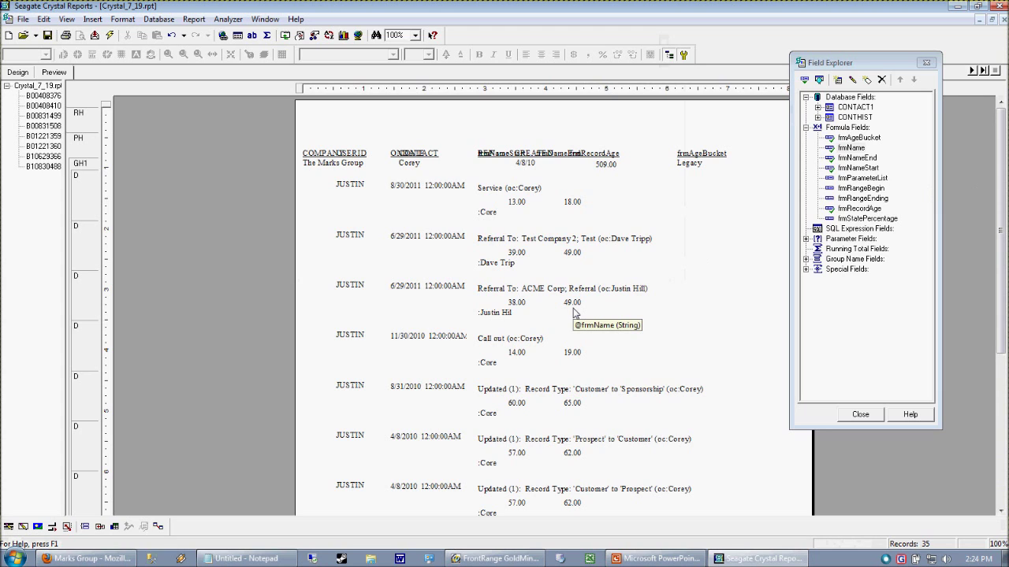
{"action": "left_click", "coordinate": [501, 265]}
{"action": "right_click", "coordinate": [859, 155]}
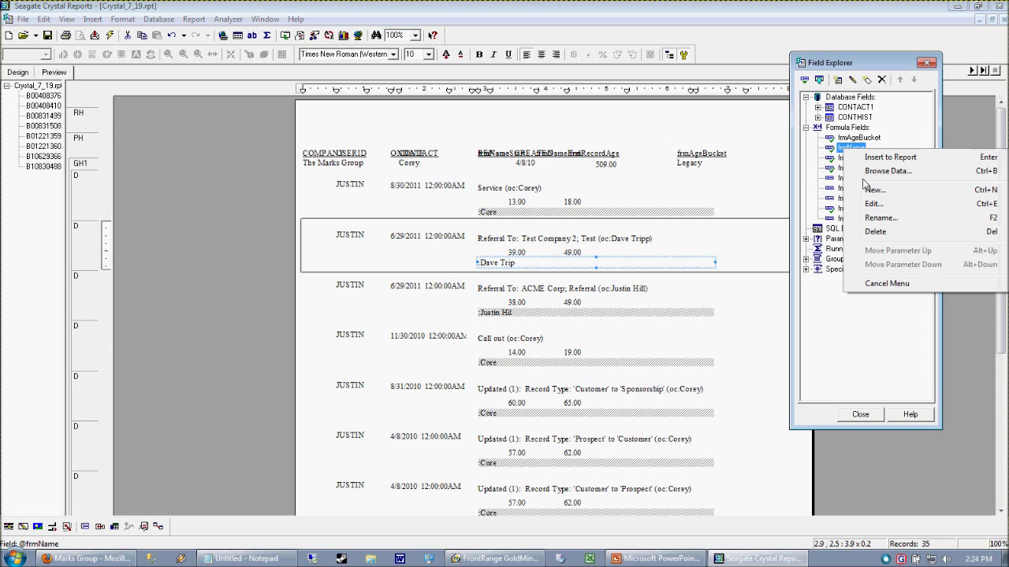
{"action": "left_click", "coordinate": [876, 189]}
{"action": "left_click", "coordinate": [914, 258]}
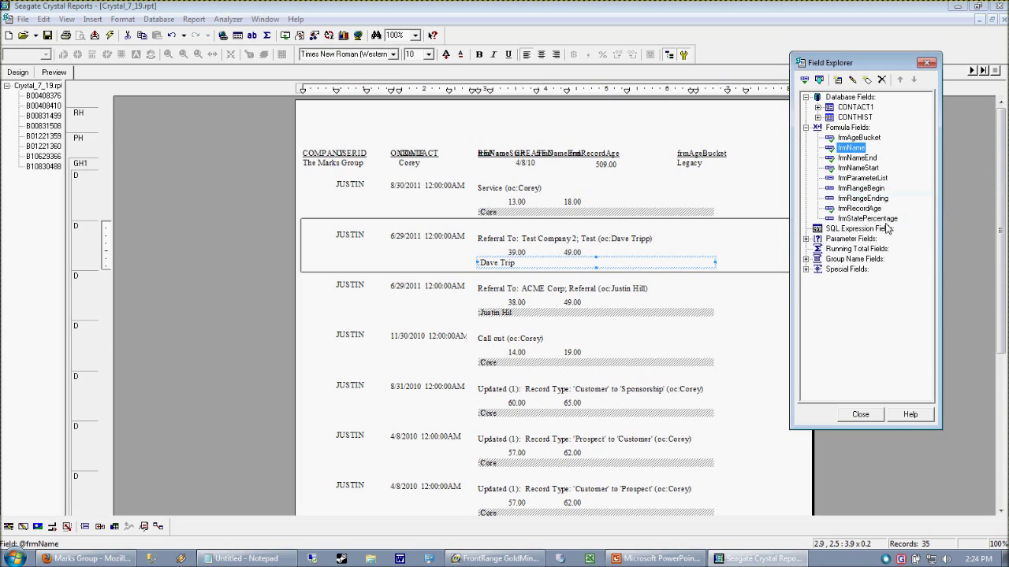
{"action": "right_click", "coordinate": [836, 152]}
{"action": "left_click", "coordinate": [861, 208]}
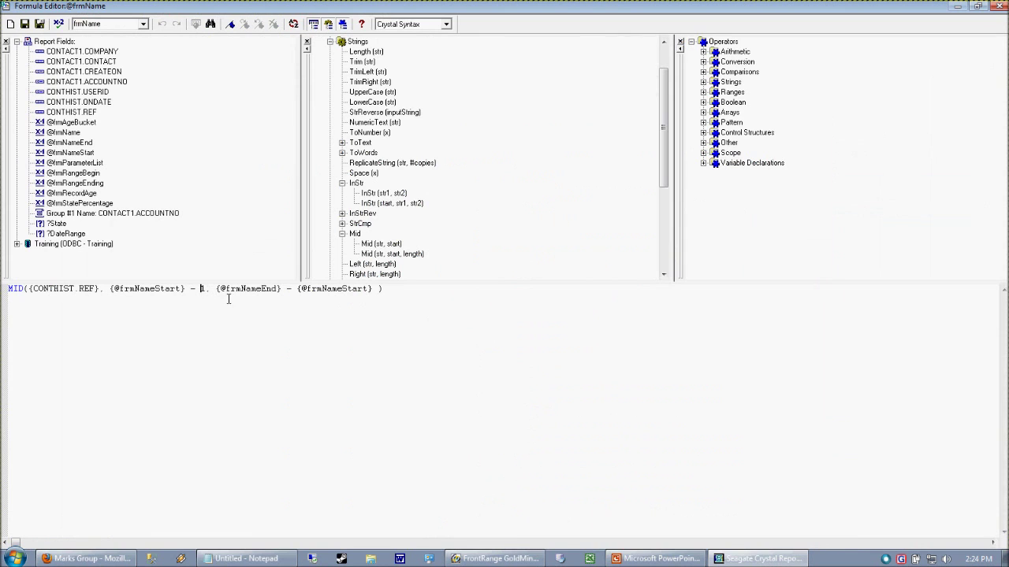
{"action": "key", "text": "BackSpace"}
{"action": "key", "text": "BackSpace"}
{"action": "key", "text": "BackSpace"}
{"action": "key", "text": "BackSpace"}
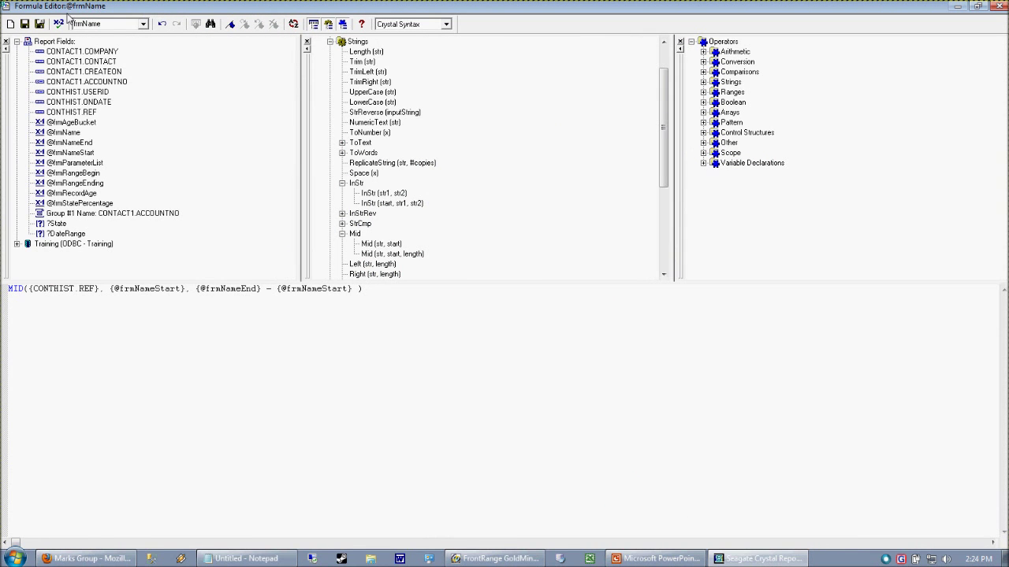
{"action": "left_click", "coordinate": [57, 25]}
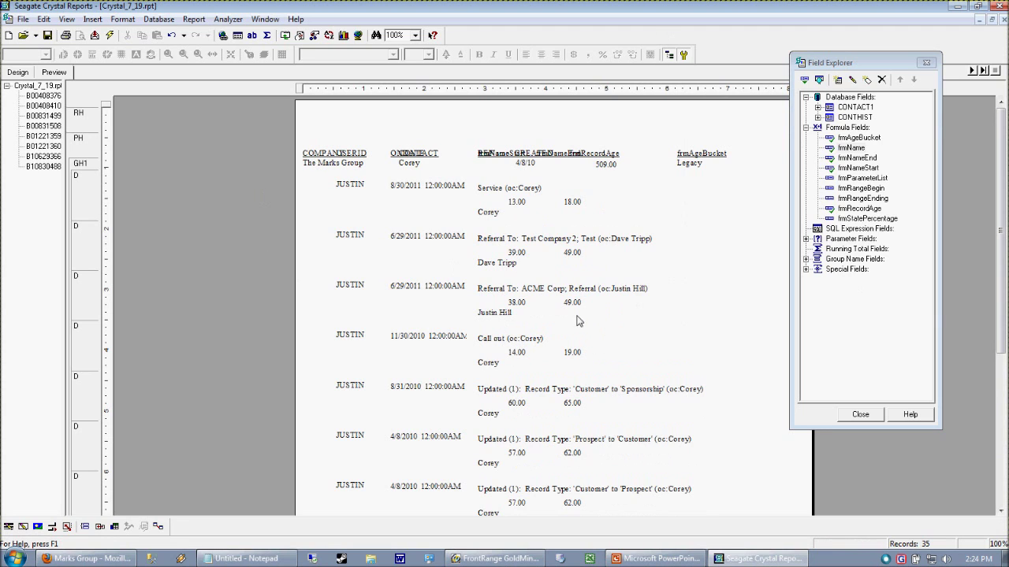
{"action": "left_click", "coordinate": [642, 239]}
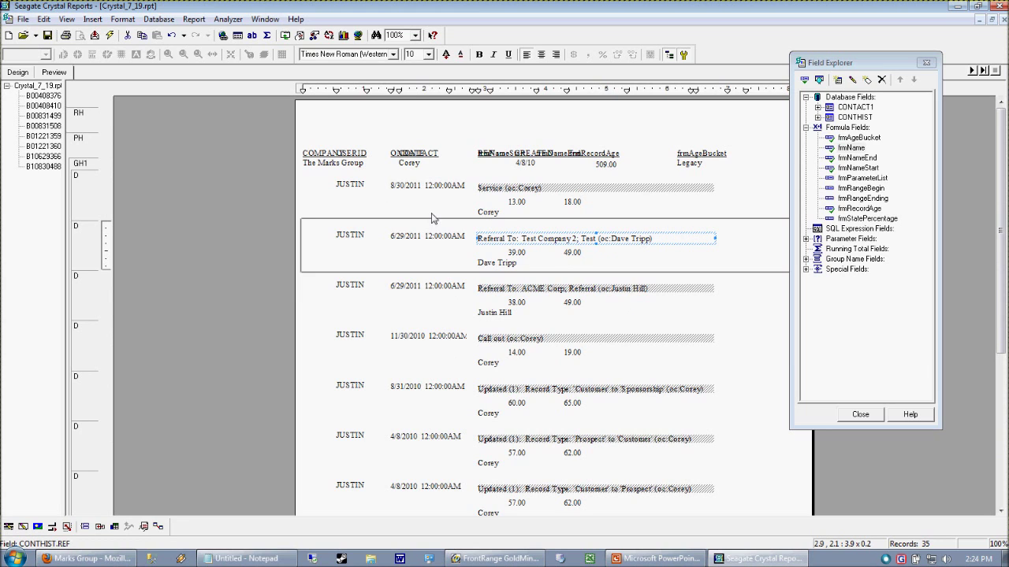
{"action": "left_click", "coordinate": [19, 72]}
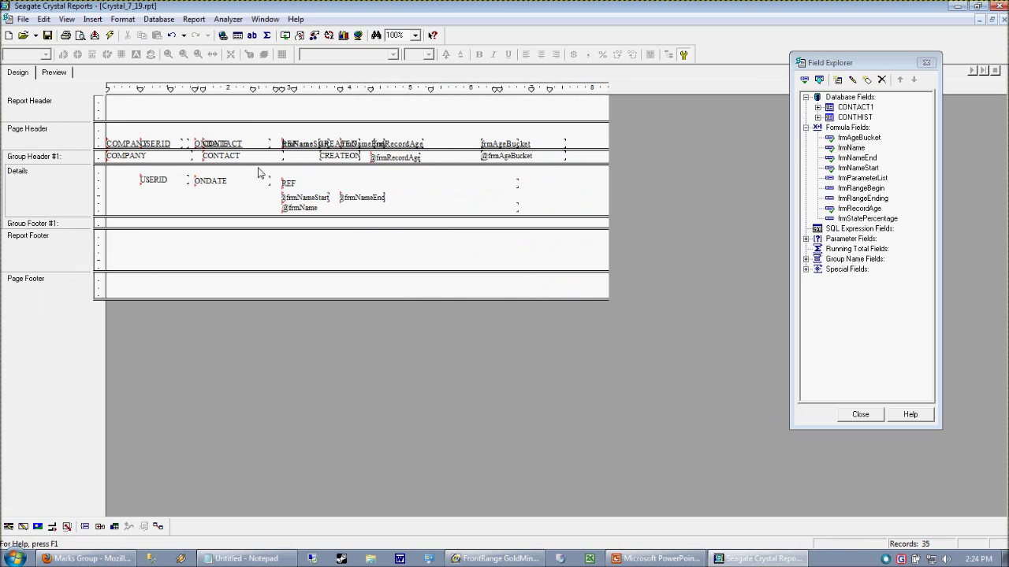
- Suppress the Details section of the report
{"action": "left_click", "coordinate": [55, 73]}
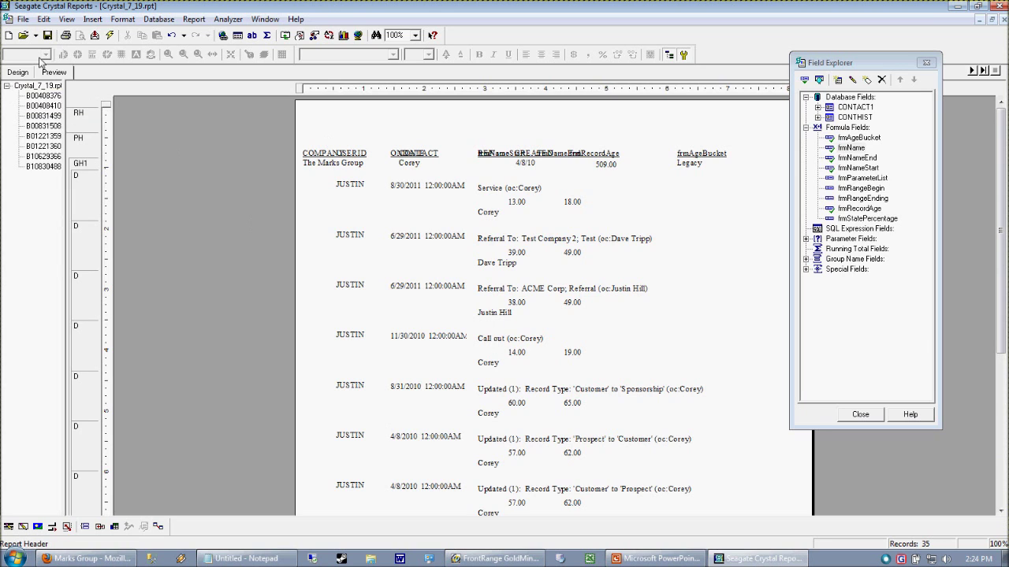
{"action": "left_click", "coordinate": [17, 72]}
{"action": "right_click", "coordinate": [62, 189]}
{"action": "left_click", "coordinate": [118, 230]}
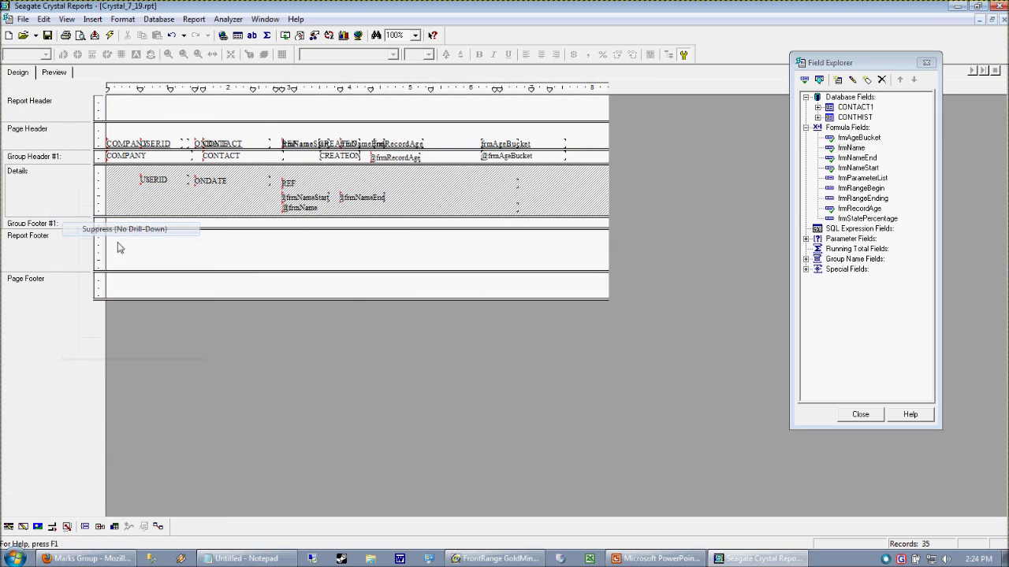
- Delete the formula heading overlapping CREATEON and preview the one-row-per-company report
{"action": "left_click", "coordinate": [320, 155]}
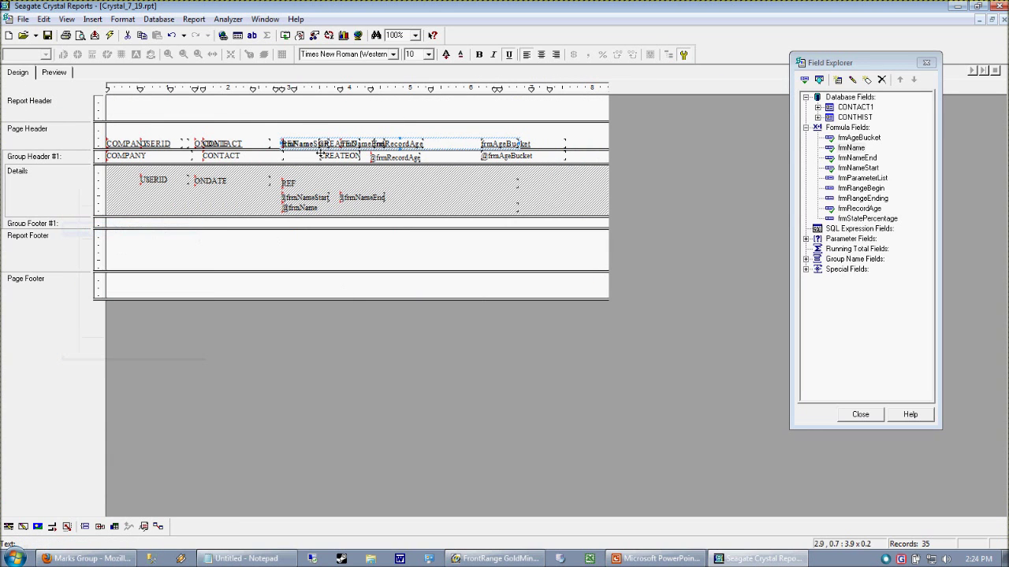
{"action": "left_click", "coordinate": [337, 146]}
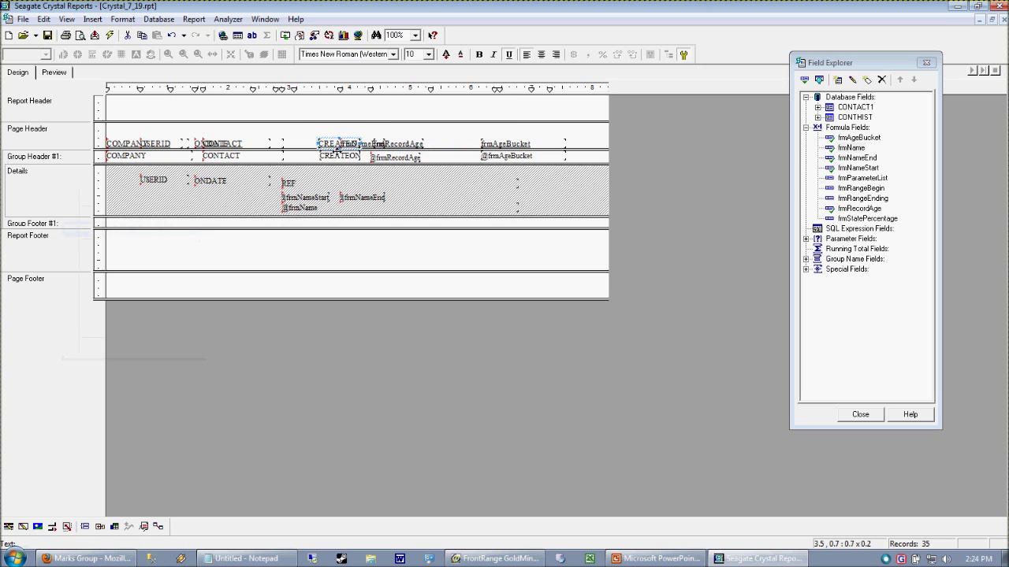
{"action": "left_click", "coordinate": [338, 146]}
{"action": "key", "text": "Delete"}
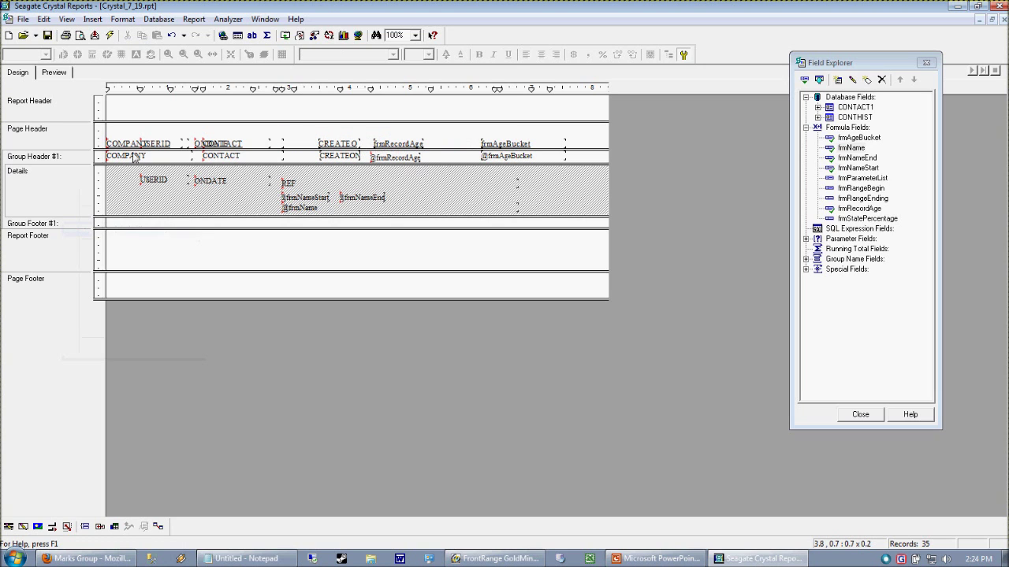
{"action": "left_click", "coordinate": [54, 73]}
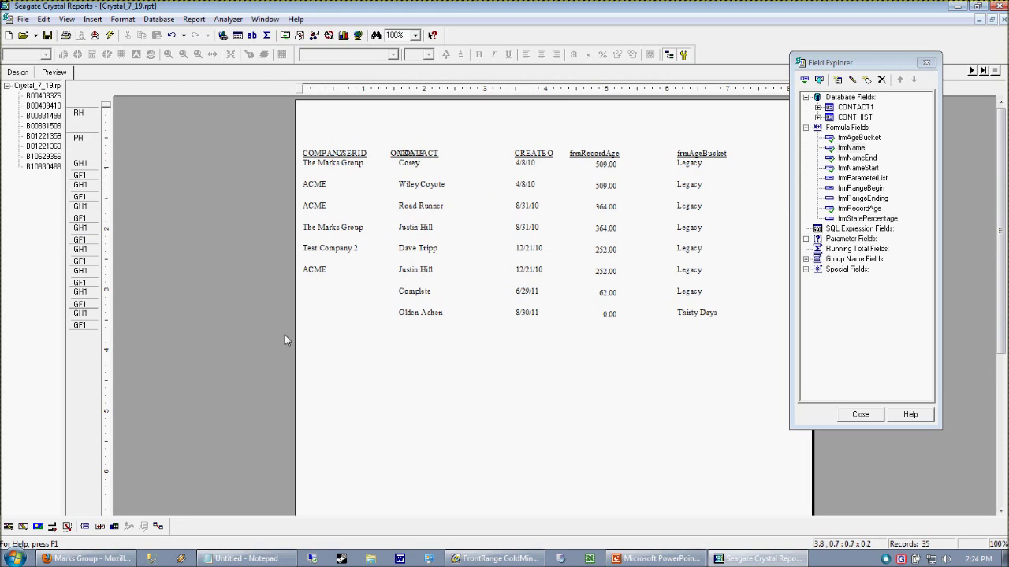
{"action": "left_click", "coordinate": [26, 70]}
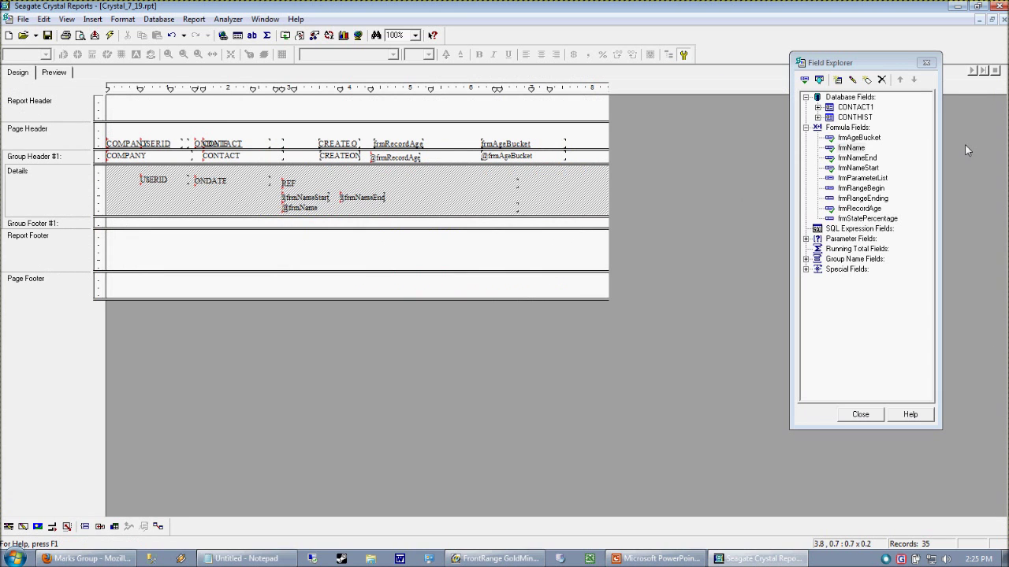
- Create a new formula field named frmLastName
{"action": "right_click", "coordinate": [842, 128]}
{"action": "left_click", "coordinate": [866, 164]}
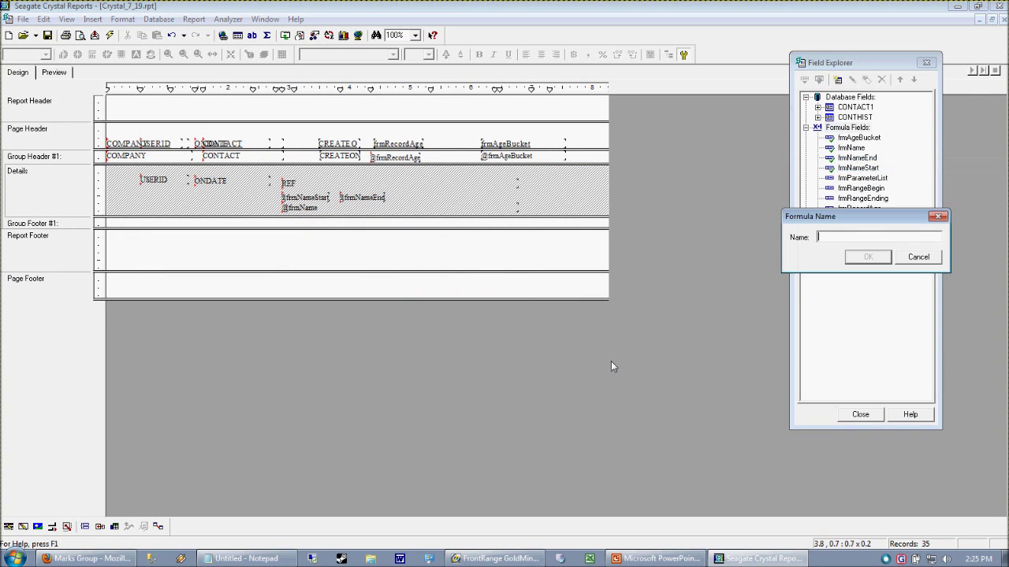
{"action": "type", "text": "frmLastName"}
{"action": "left_click", "coordinate": [867, 257]}
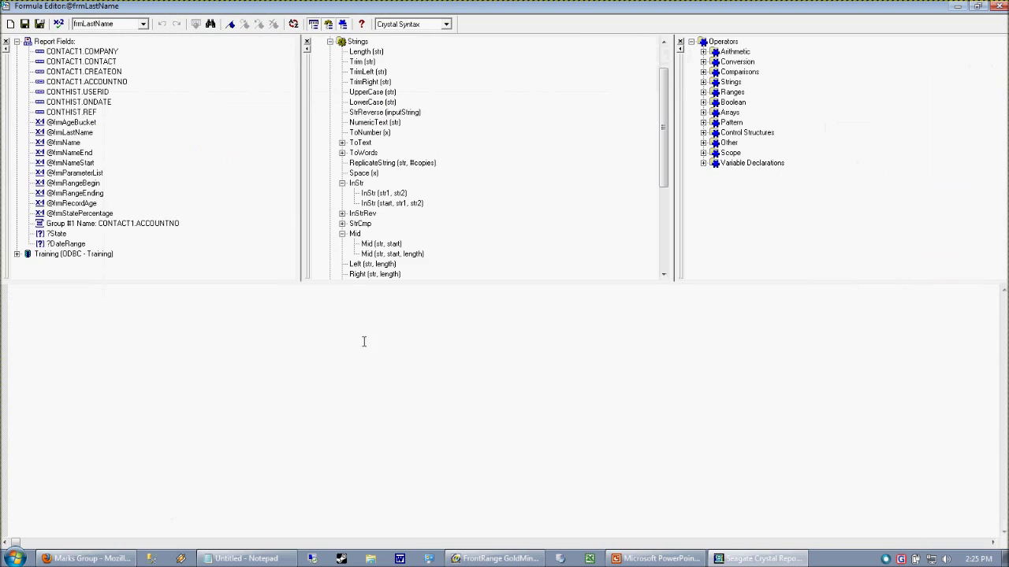
- Enter MID({CONTACT1.CONTACT}, INSTR({CONTACT1.CONTACT}, " ")), check it error-free, and close the editor
{"action": "type", "text": "MID("}
{"action": "double_click", "coordinate": [79, 61]}
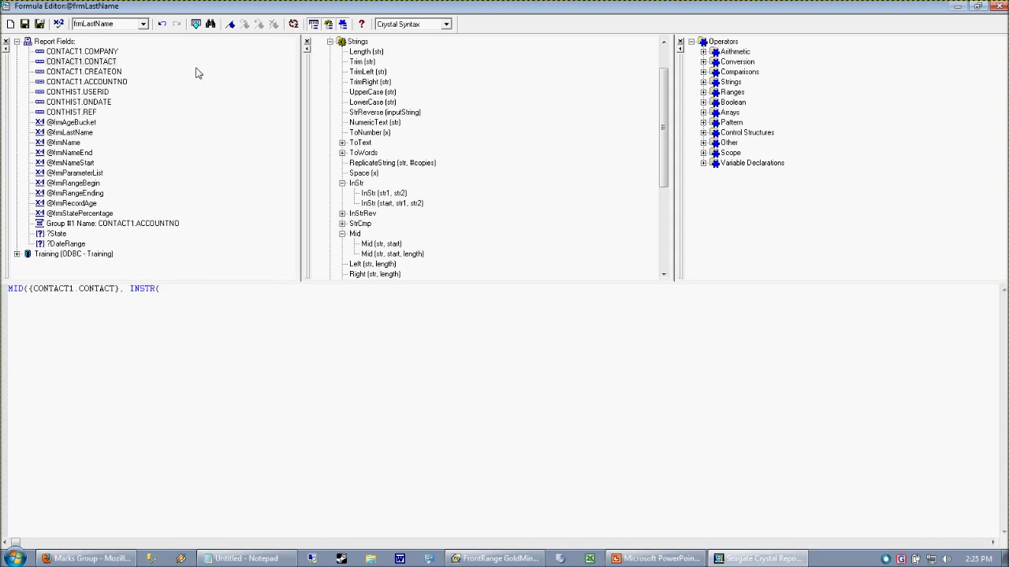
{"action": "double_click", "coordinate": [96, 62]}
{"action": "left_click", "coordinate": [59, 24]}
{"action": "left_click", "coordinate": [532, 309]}
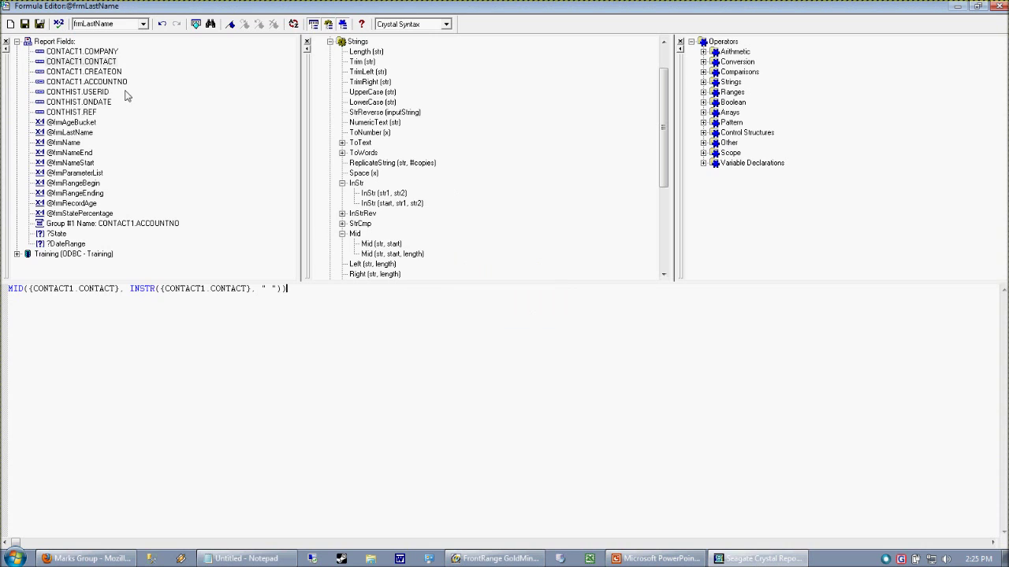
{"action": "left_click", "coordinate": [40, 23]}
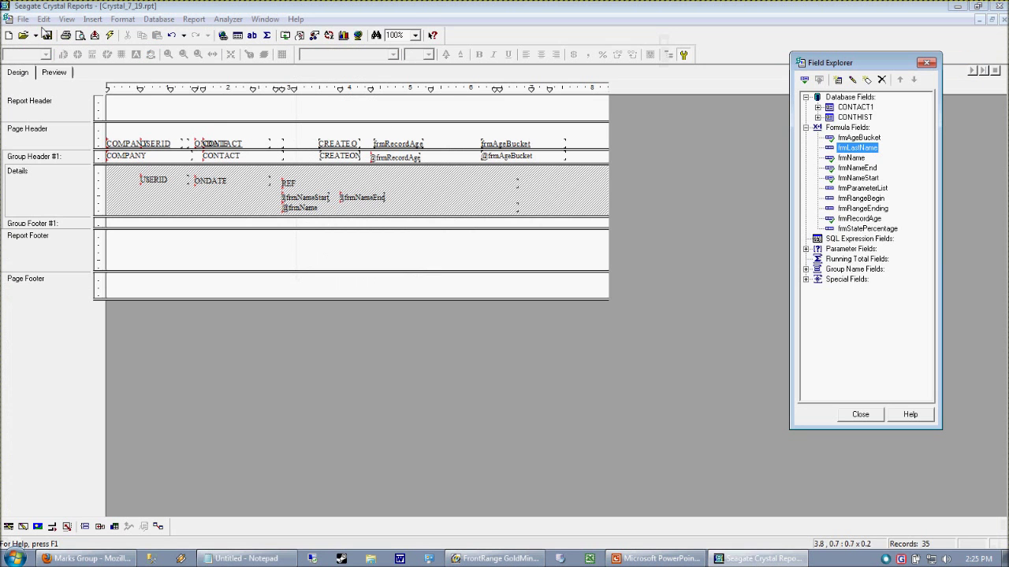
- Delete the CREATEON and frmRecordAge fields from the report
{"action": "left_click", "coordinate": [330, 163]}
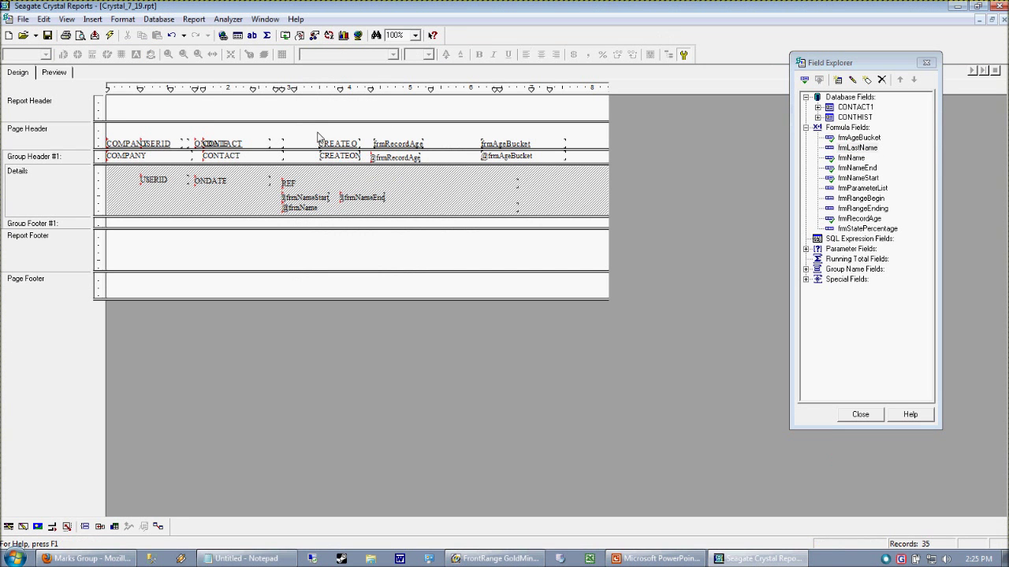
{"action": "left_click_drag", "start_coordinate": [311, 130], "coordinate": [432, 158]}
{"action": "key", "text": "Delete"}
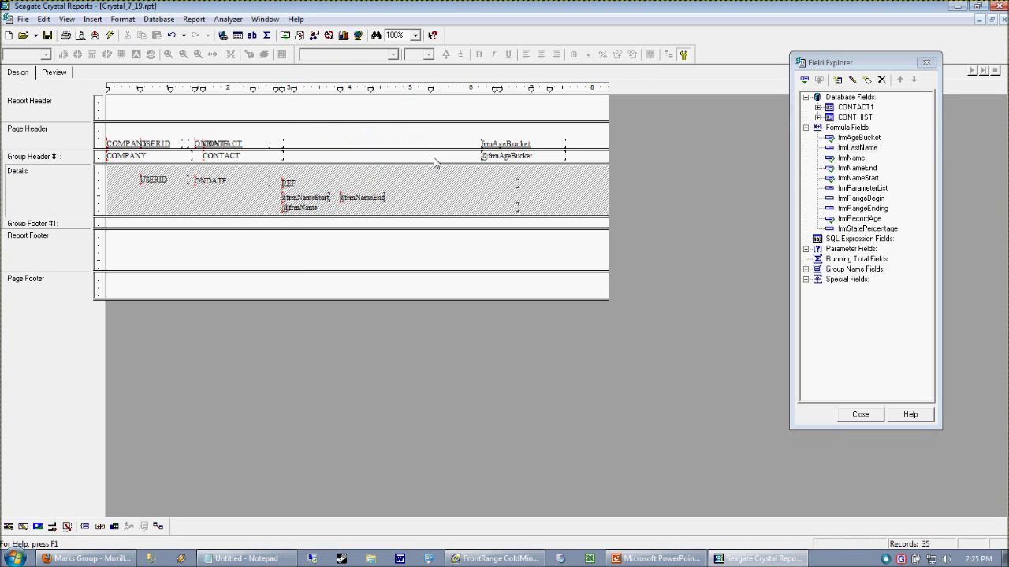
{"action": "left_click_drag", "start_coordinate": [859, 149], "coordinate": [311, 158]}
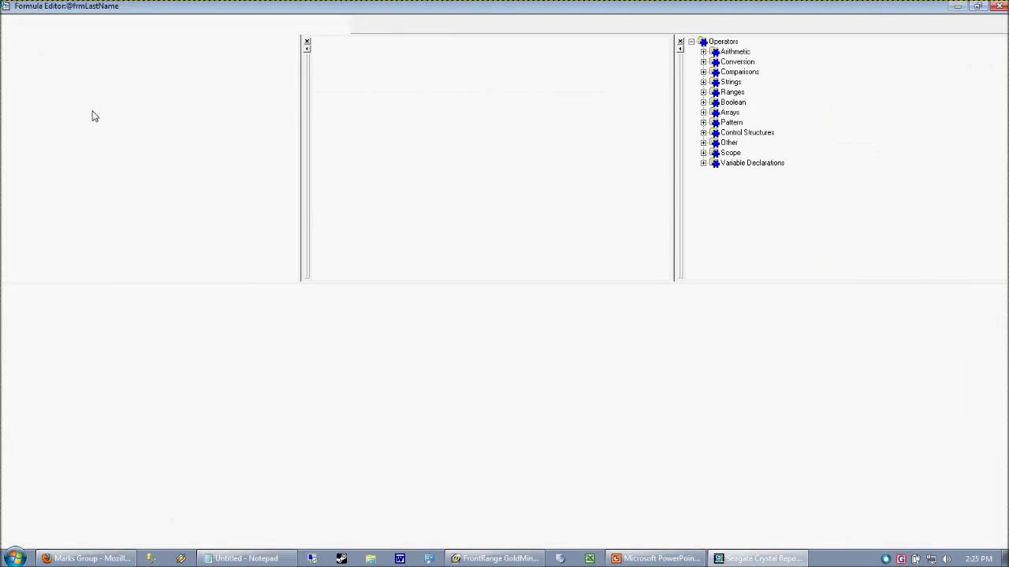
{"action": "left_click", "coordinate": [579, 309]}
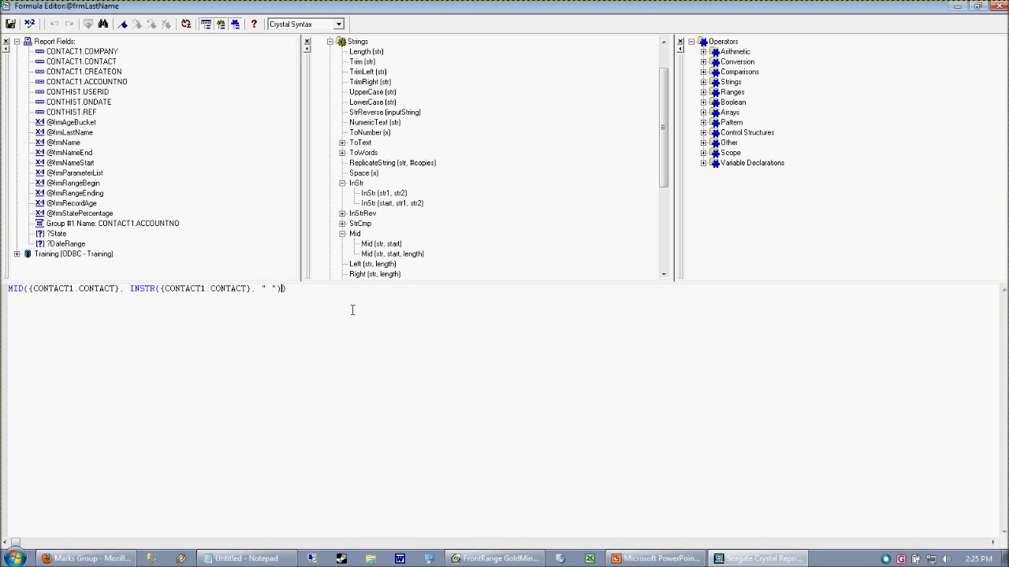
{"action": "type", "text": "+ 1"}
{"action": "left_click", "coordinate": [11, 25]}
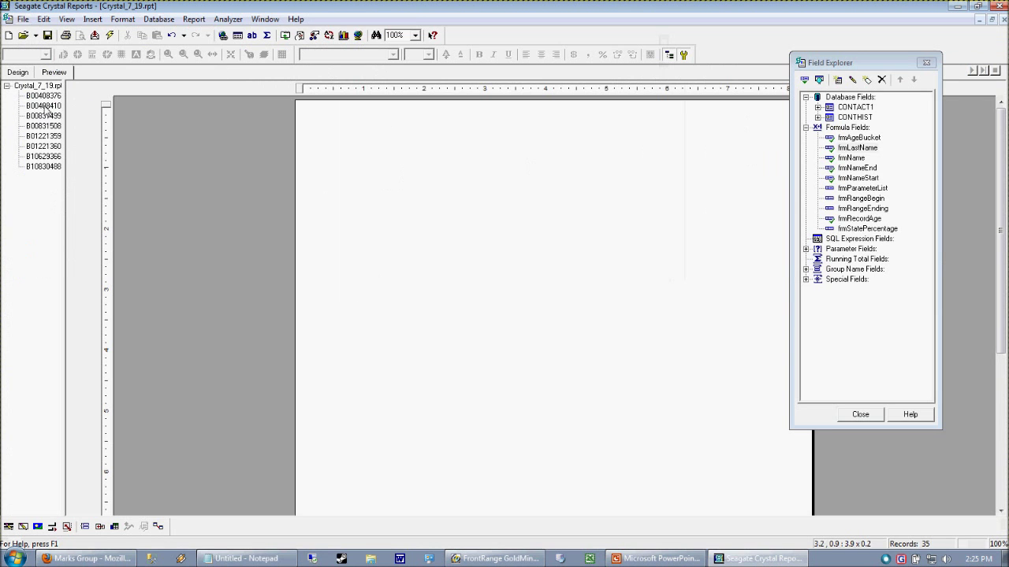
- Preview the report and check the last names, such as Coyote and Hill
{"action": "left_click", "coordinate": [17, 73]}
{"action": "left_click", "coordinate": [53, 72]}
{"action": "left_click", "coordinate": [601, 408]}
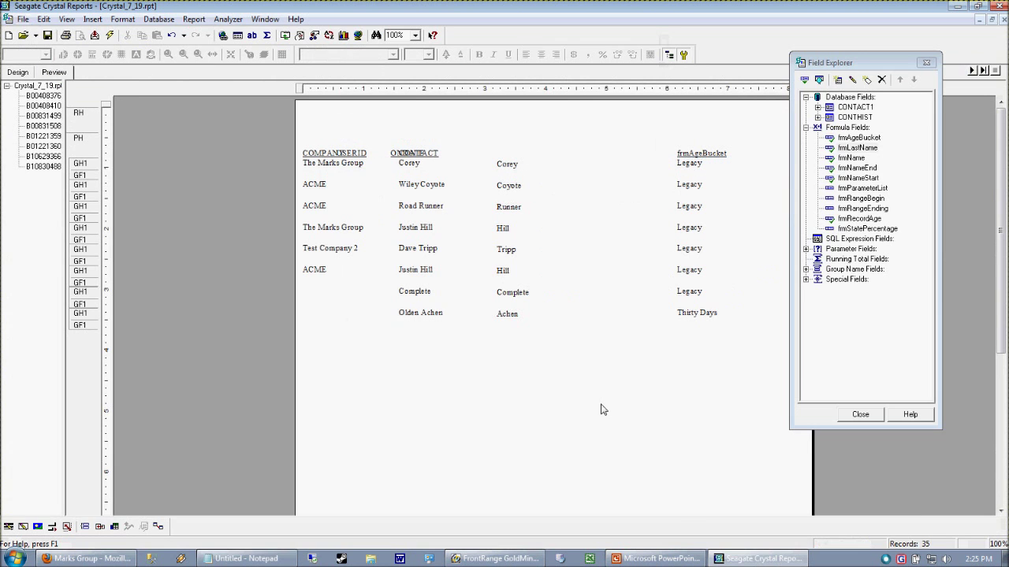
{"action": "left_click", "coordinate": [533, 319]}
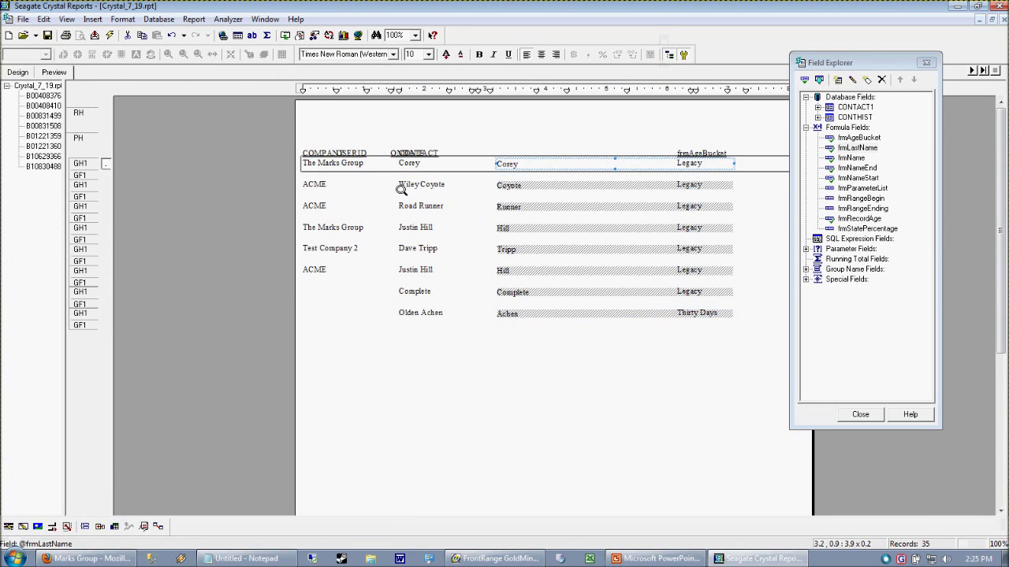
{"action": "left_click", "coordinate": [508, 175]}
{"action": "left_click", "coordinate": [855, 147]}
{"action": "left_click", "coordinate": [520, 184]}
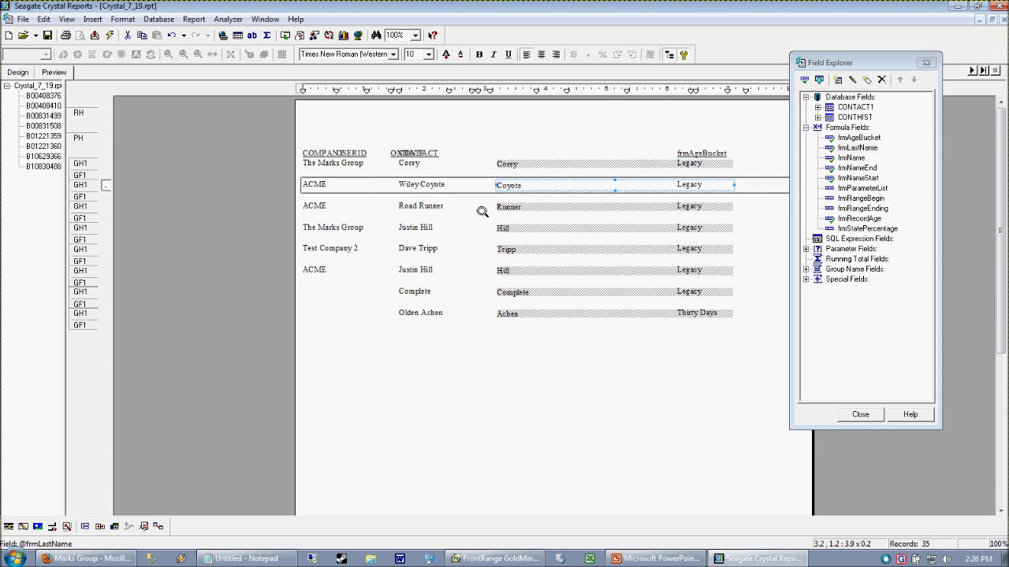
{"action": "left_click", "coordinate": [432, 189]}
{"action": "left_click", "coordinate": [427, 189]}
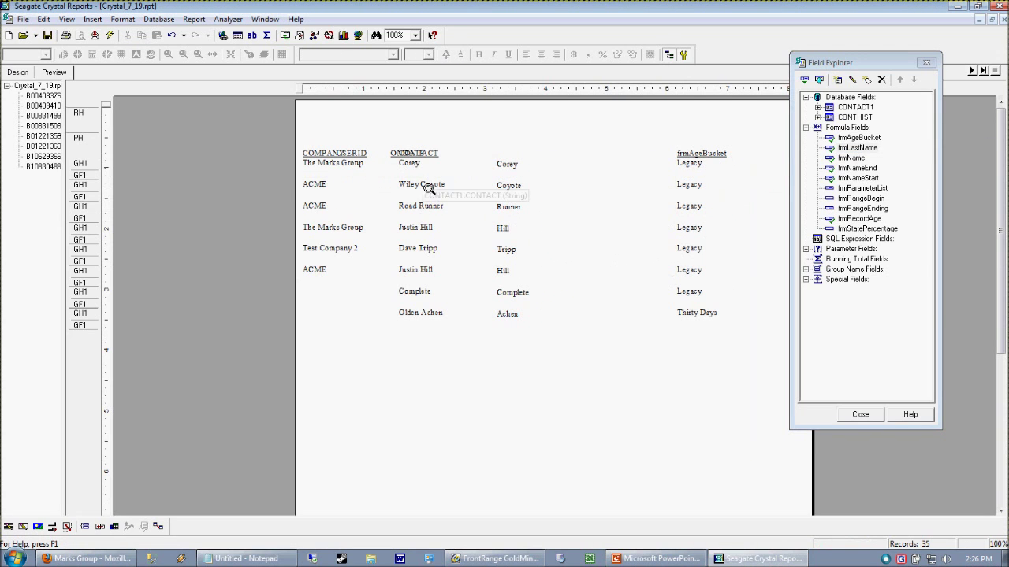
{"action": "left_click", "coordinate": [837, 152]}
{"action": "right_click", "coordinate": [837, 156]}
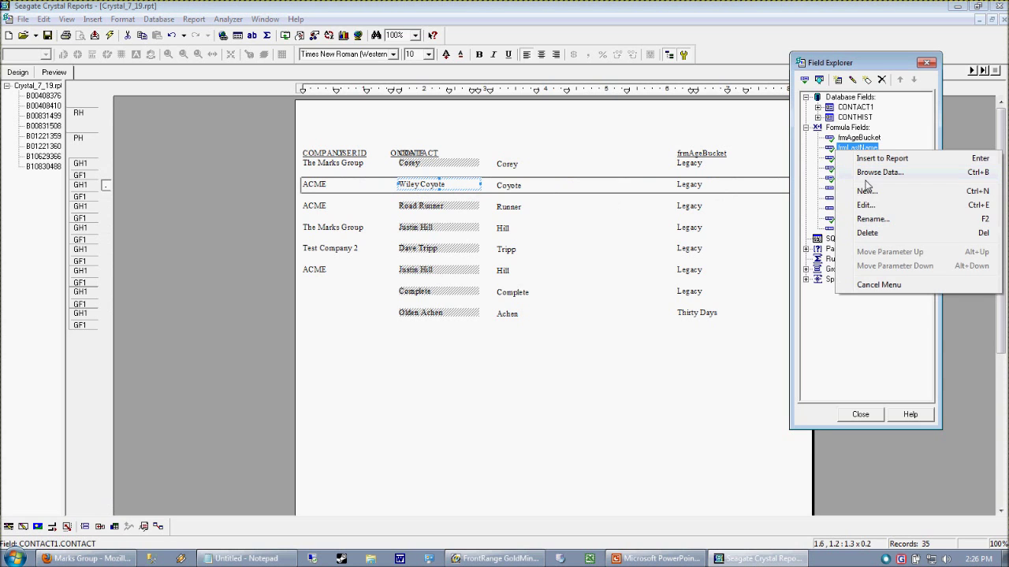
{"action": "left_click", "coordinate": [862, 202]}
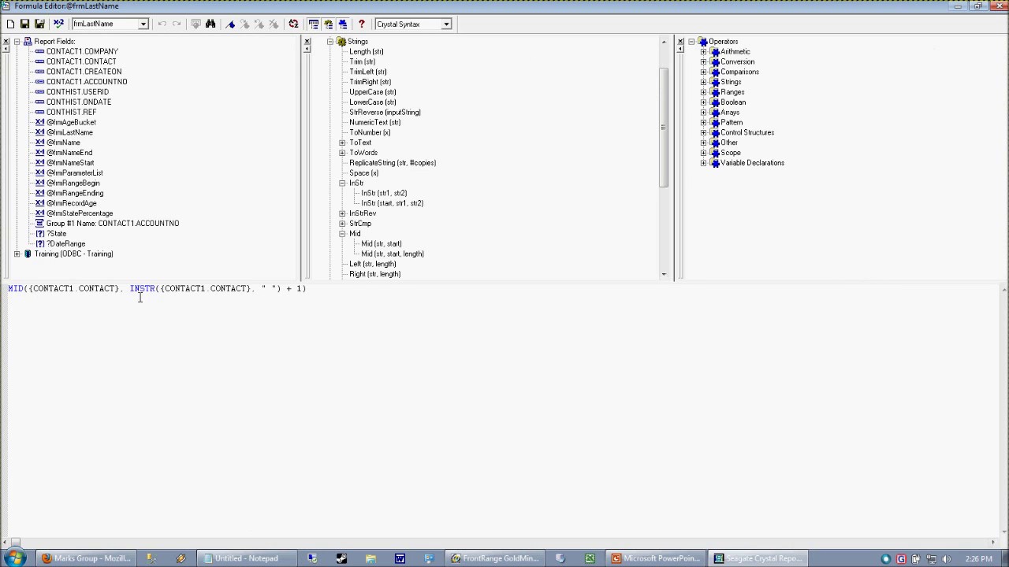
{"action": "key", "text": "Return"}
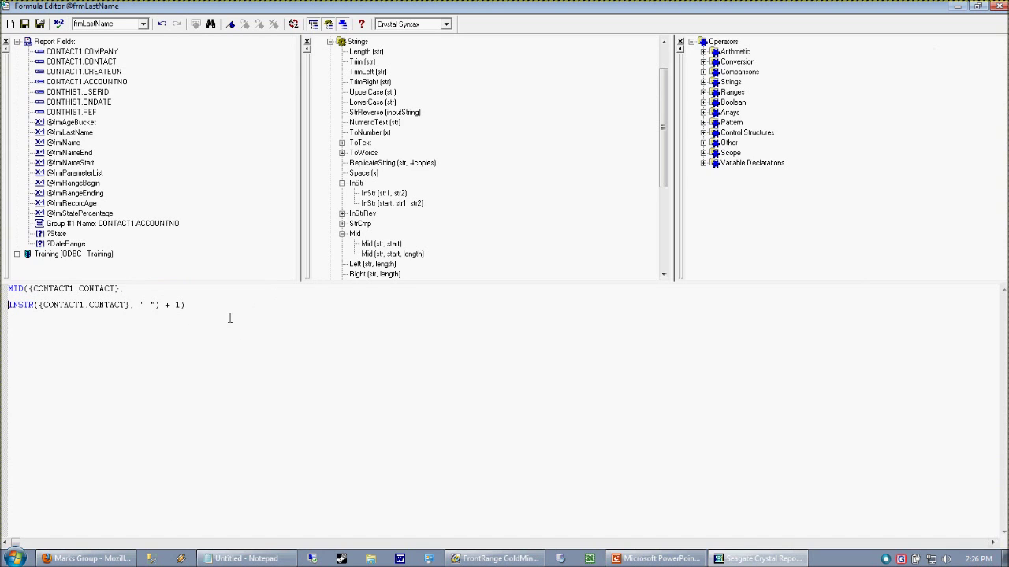
{"action": "mouse_move", "coordinate": [122, 295]}
{"action": "left_mouse_down"}
{"action": "mouse_move", "coordinate": [28, 290]}
{"action": "mouse_move", "coordinate": [123, 290]}
{"action": "mouse_move", "coordinate": [115, 293]}
{"action": "left_mouse_up"}
{"action": "left_click", "coordinate": [28, 290]}
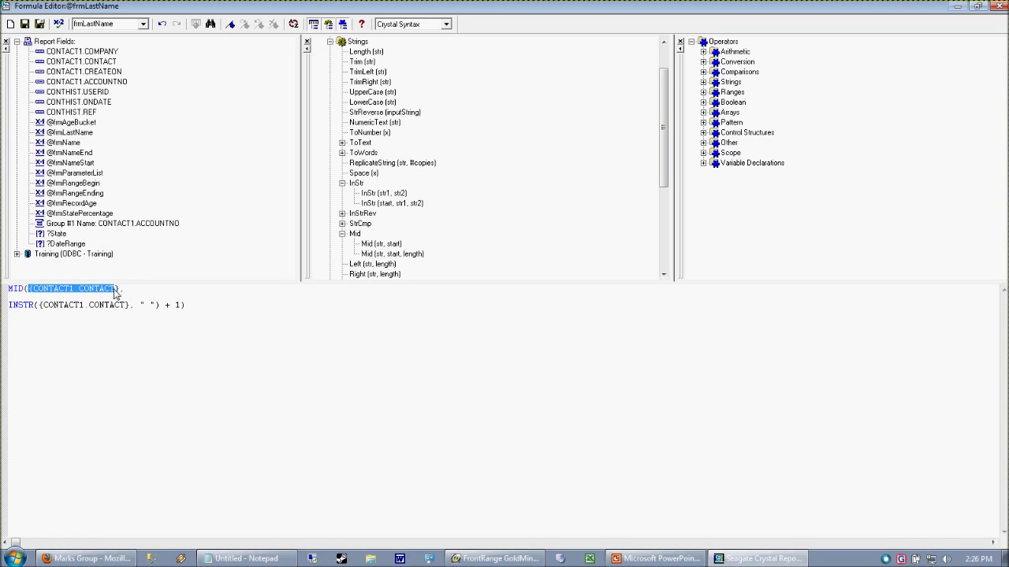
{"action": "left_click", "coordinate": [171, 328]}
{"action": "left_click_drag", "start_coordinate": [182, 307], "coordinate": [5, 310]}
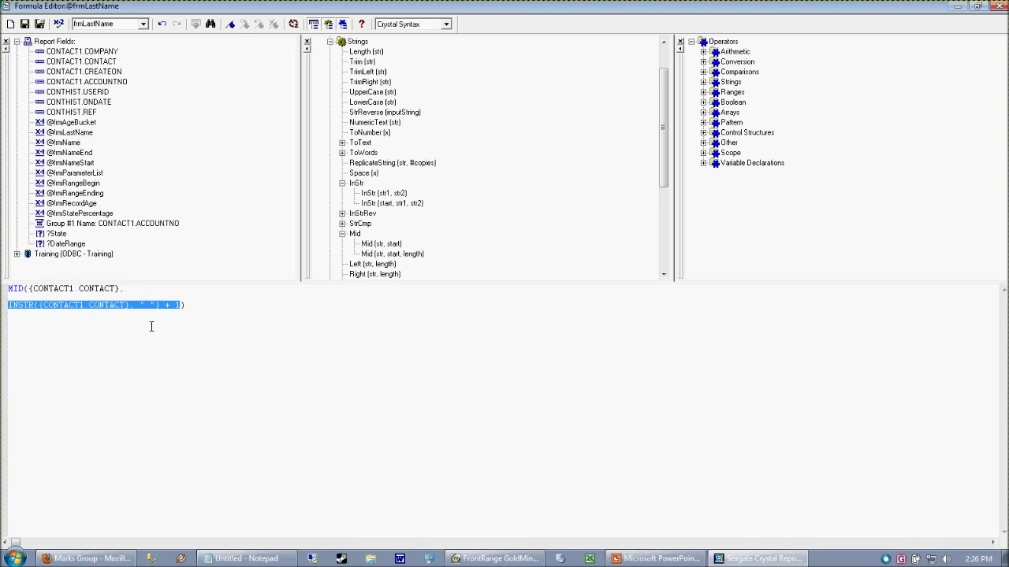
{"action": "left_click", "coordinate": [22, 314]}
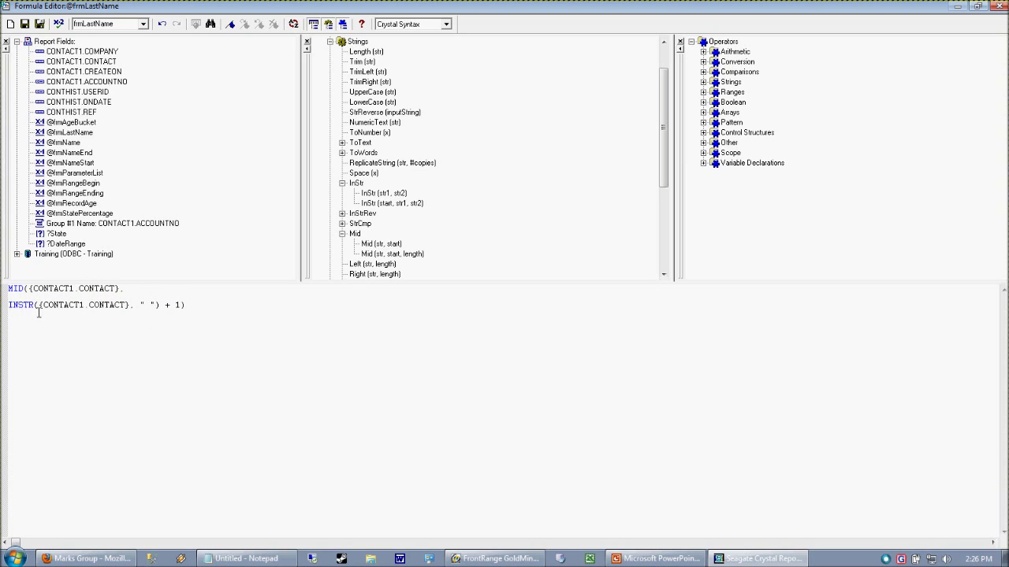
{"action": "double_click", "coordinate": [146, 309]}
{"action": "left_click", "coordinate": [147, 310]}
{"action": "left_click_drag", "start_coordinate": [133, 309], "coordinate": [37, 313]}
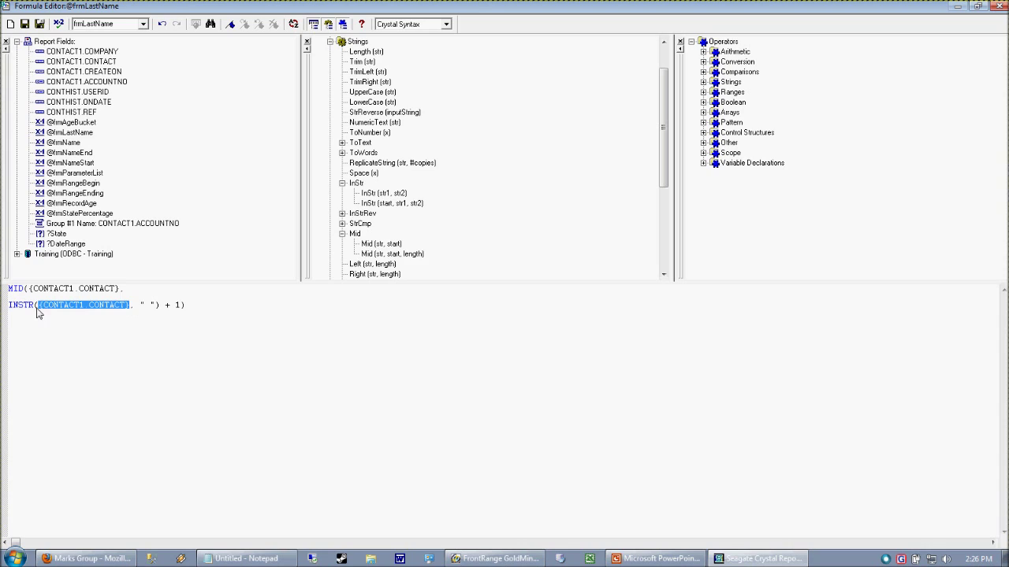
{"action": "left_click", "coordinate": [43, 314]}
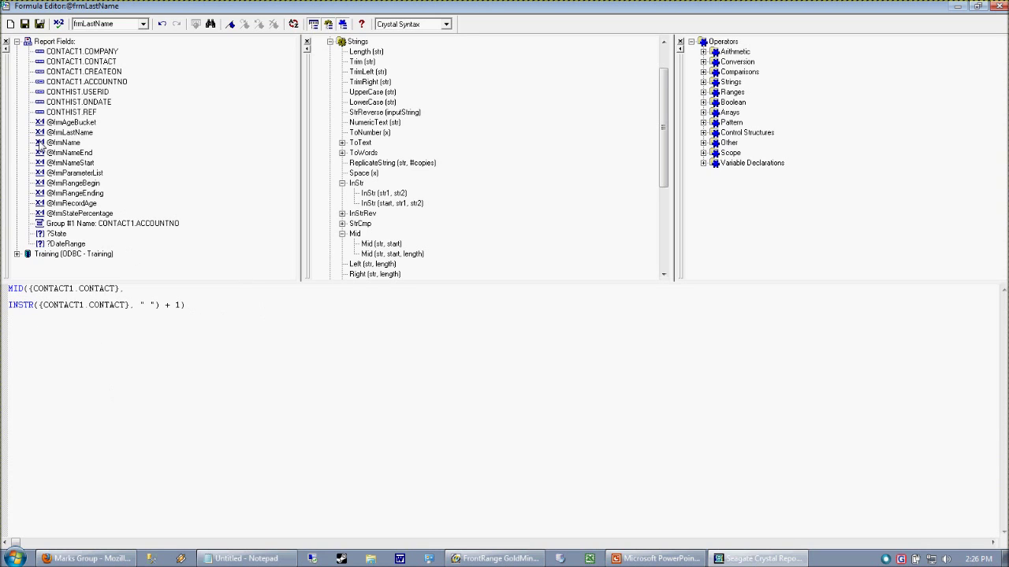
{"action": "left_click", "coordinate": [996, 6]}
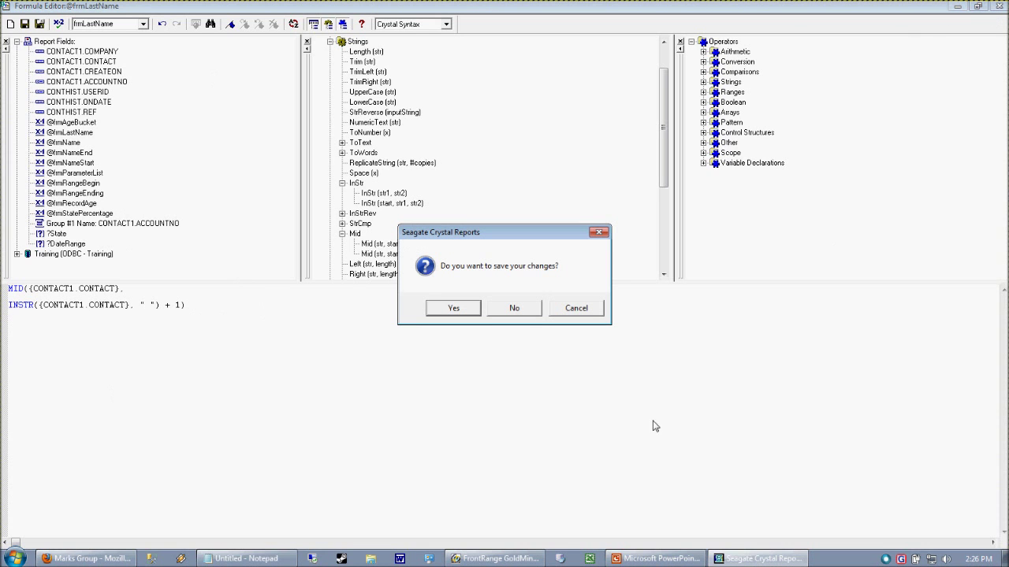
{"action": "left_click", "coordinate": [464, 308]}
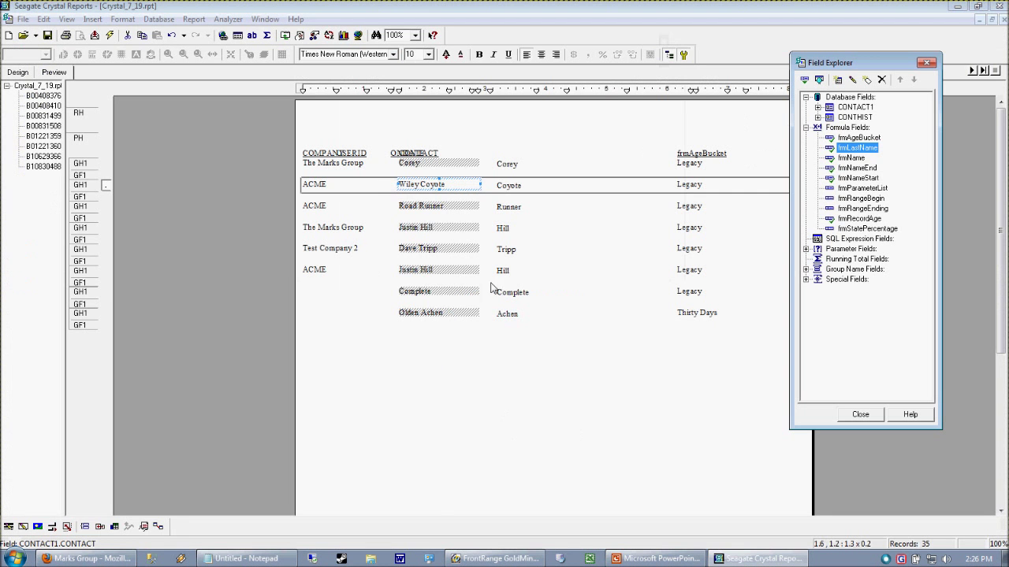
{"action": "left_click", "coordinate": [435, 331]}
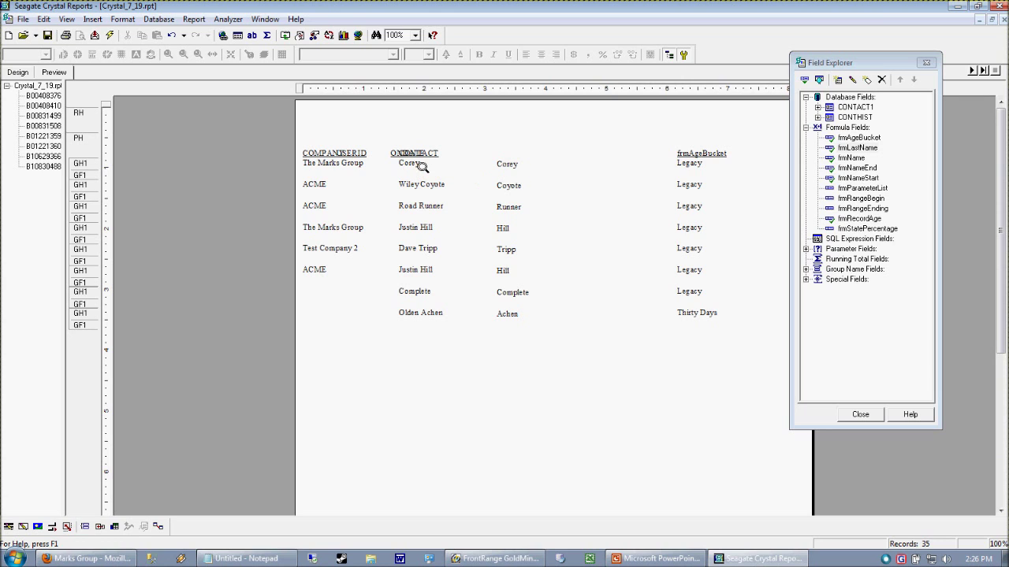
{"action": "right_click", "coordinate": [857, 139]}
{"action": "right_click", "coordinate": [829, 148]}
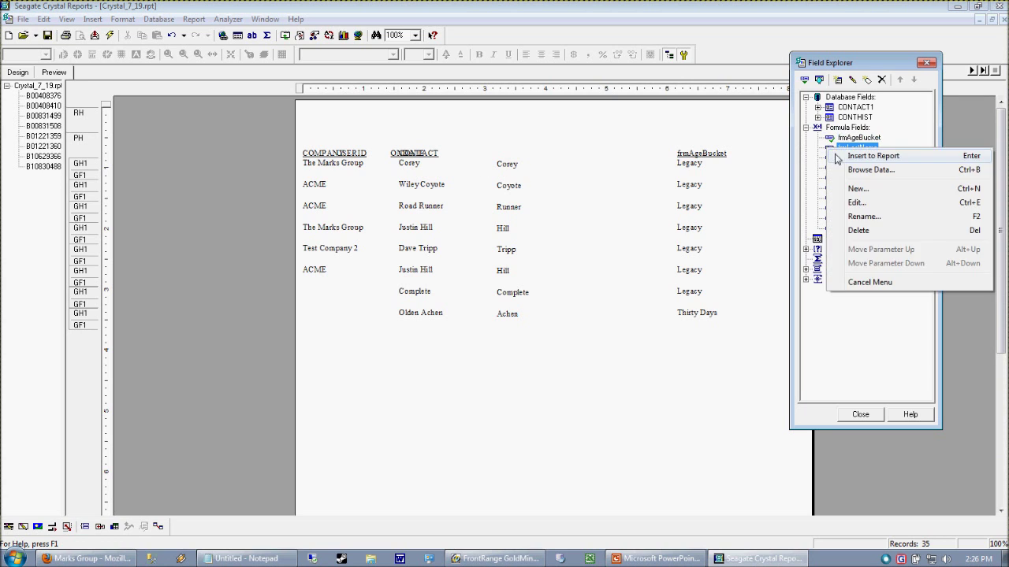
{"action": "left_click", "coordinate": [855, 202]}
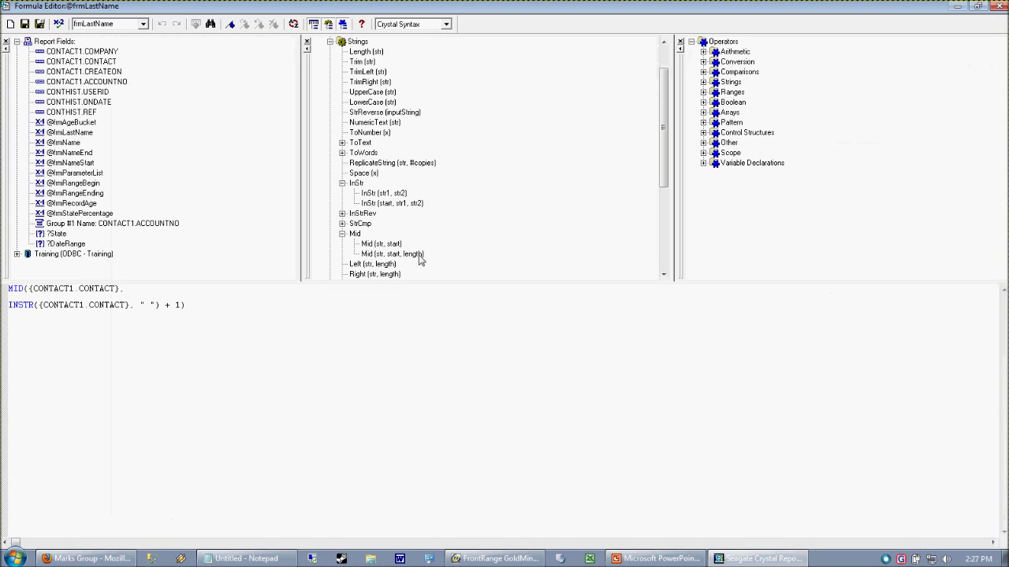
{"action": "left_click", "coordinate": [999, 5]}
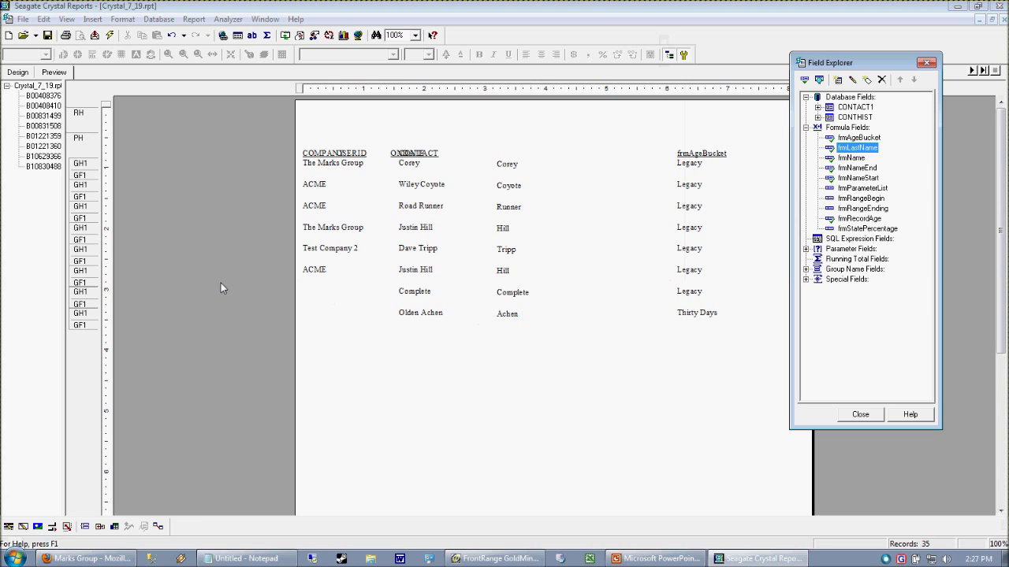
- Switch to the Crystal Webinar deck in PowerPoint and select slide 1, WELCOME!
{"action": "left_click", "coordinate": [656, 558]}
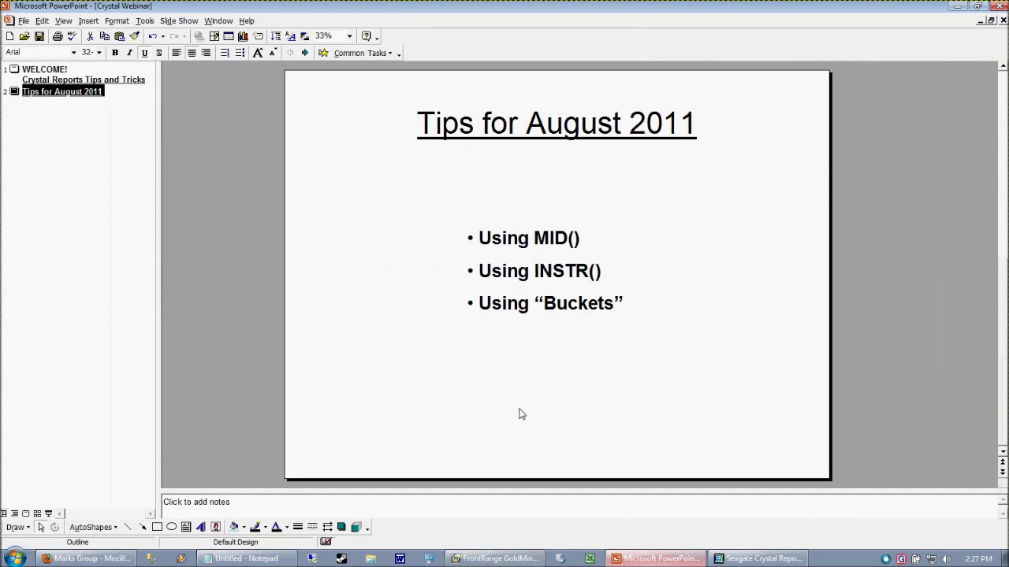
{"action": "left_click", "coordinate": [17, 70]}
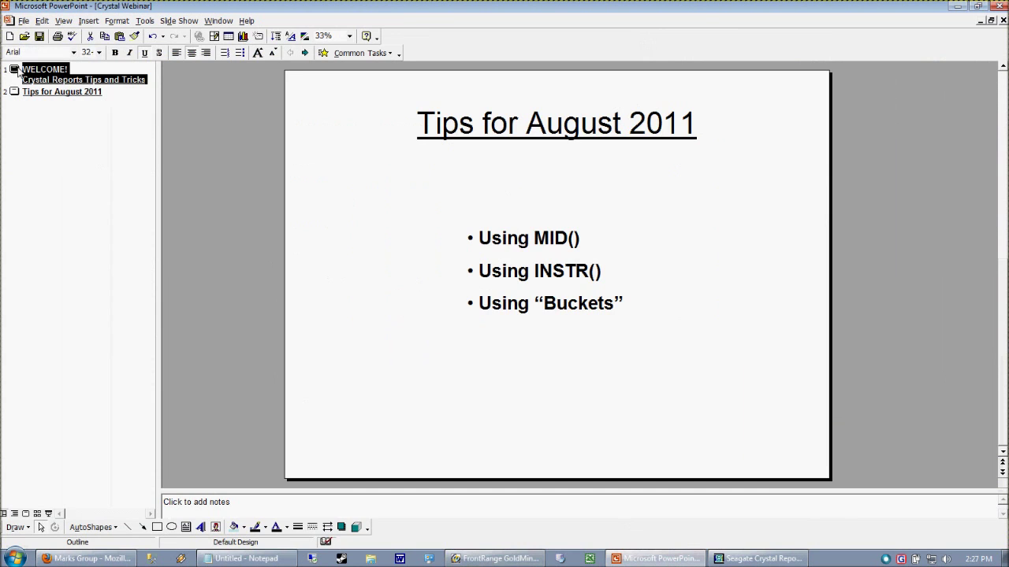